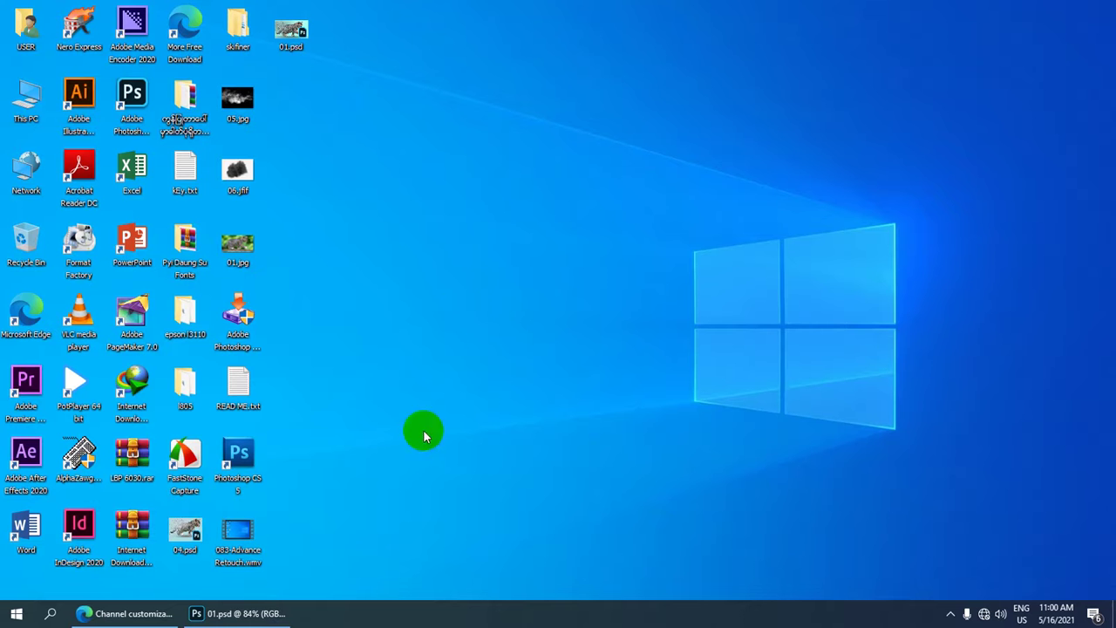
Bring the finished 01.psd kitten composite to the front and zoom around it.
{"action": "left_click", "coordinate": [218, 617]}
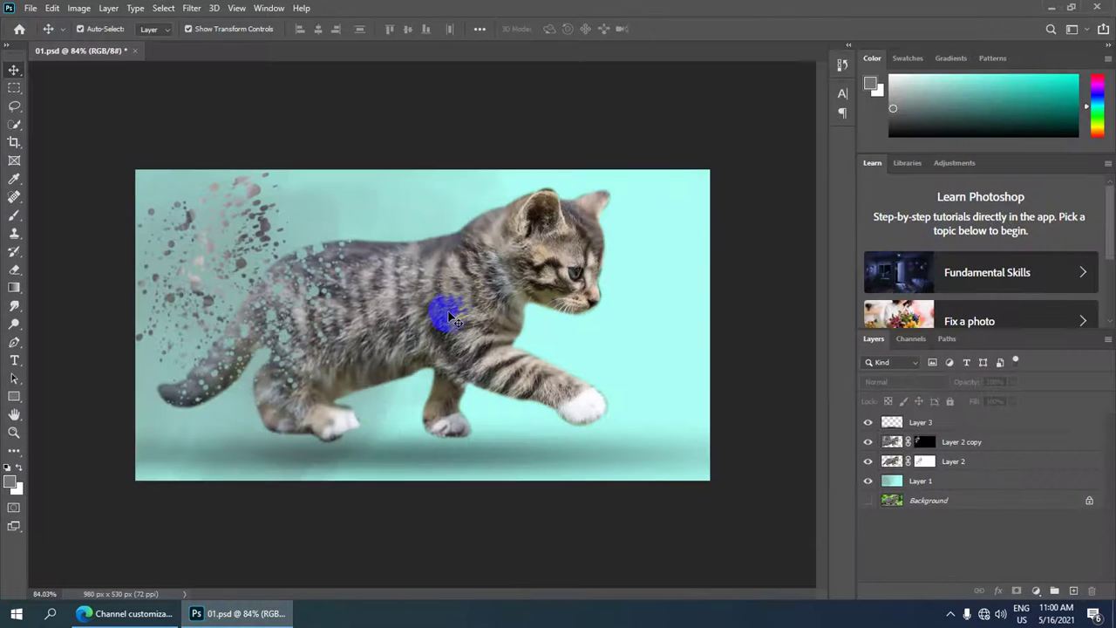
{"action": "scroll", "coordinate": [441, 296], "scroll_direction": "up", "scroll_amount": 1}
{"action": "scroll", "coordinate": [440, 296], "scroll_direction": "down", "scroll_amount": 1}
{"action": "scroll", "coordinate": [441, 297], "scroll_direction": "up", "scroll_amount": 2}
{"action": "scroll", "coordinate": [441, 296], "scroll_direction": "down", "scroll_amount": 2}
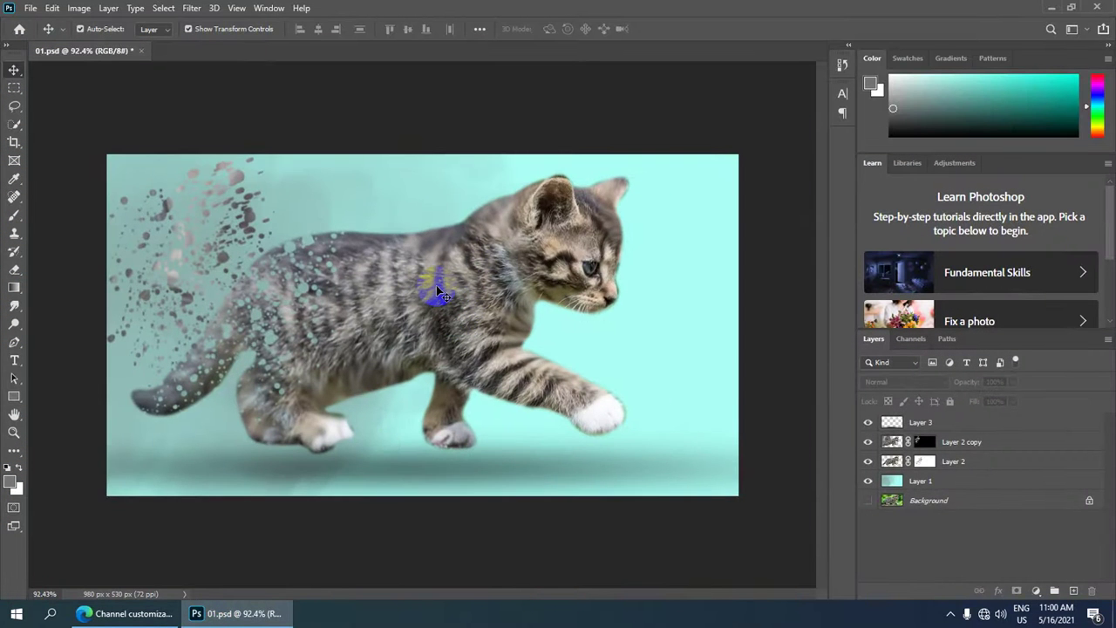
{"action": "scroll", "coordinate": [441, 297], "scroll_direction": "up", "scroll_amount": 1}
{"action": "scroll", "coordinate": [440, 297], "scroll_direction": "up", "scroll_amount": 2}
{"action": "scroll", "coordinate": [440, 296], "scroll_direction": "down", "scroll_amount": 3}
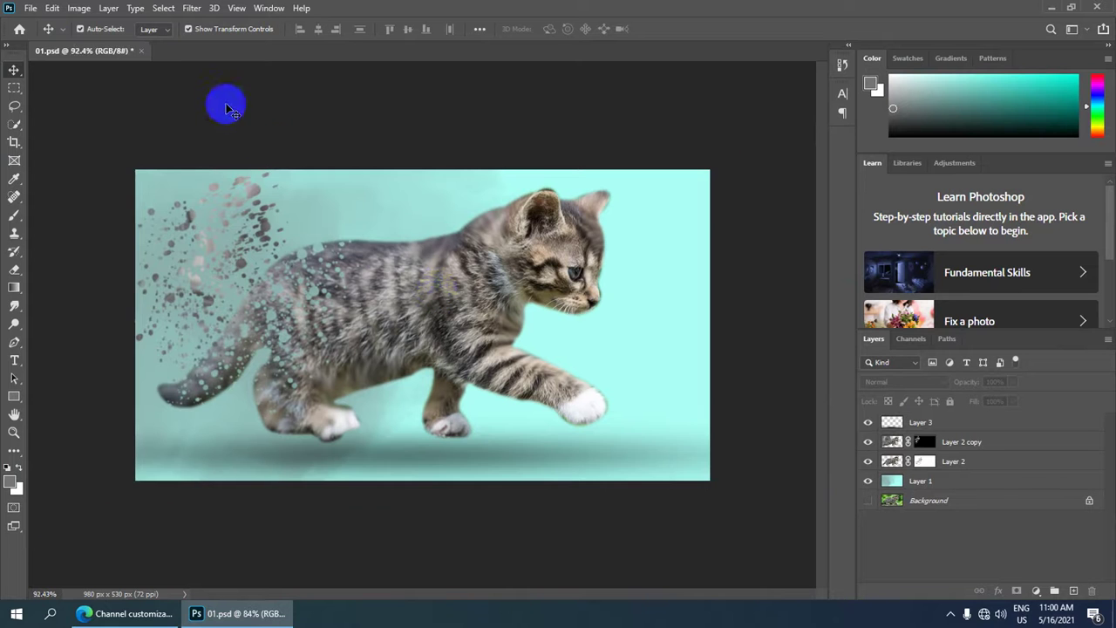
{"action": "scroll", "coordinate": [224, 105], "scroll_direction": "up", "scroll_amount": 2}
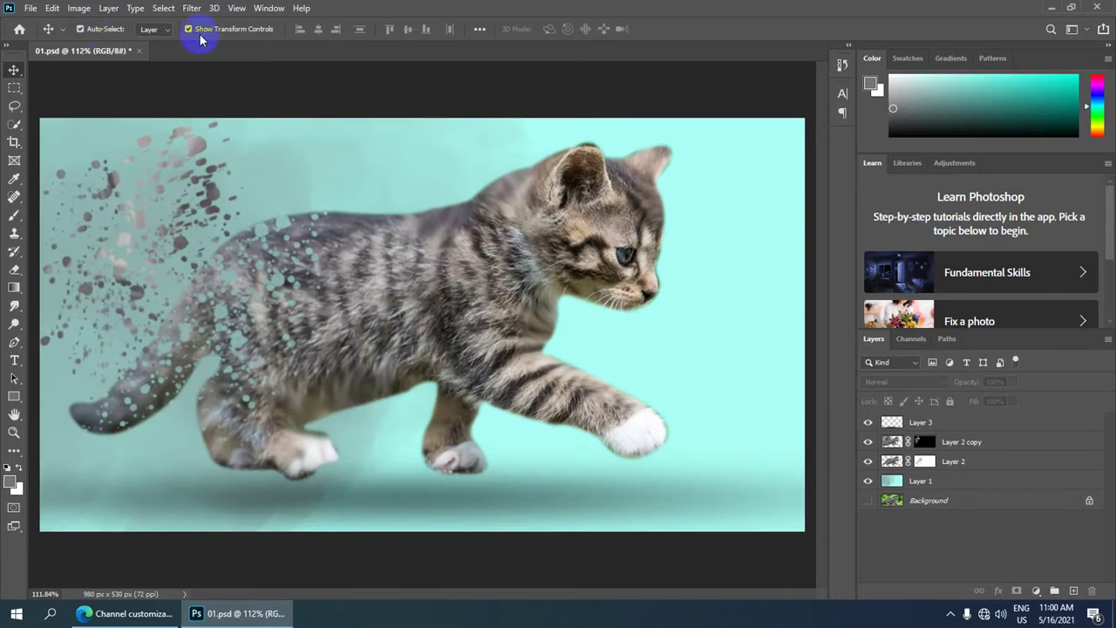
{"action": "left_click", "coordinate": [31, 9]}
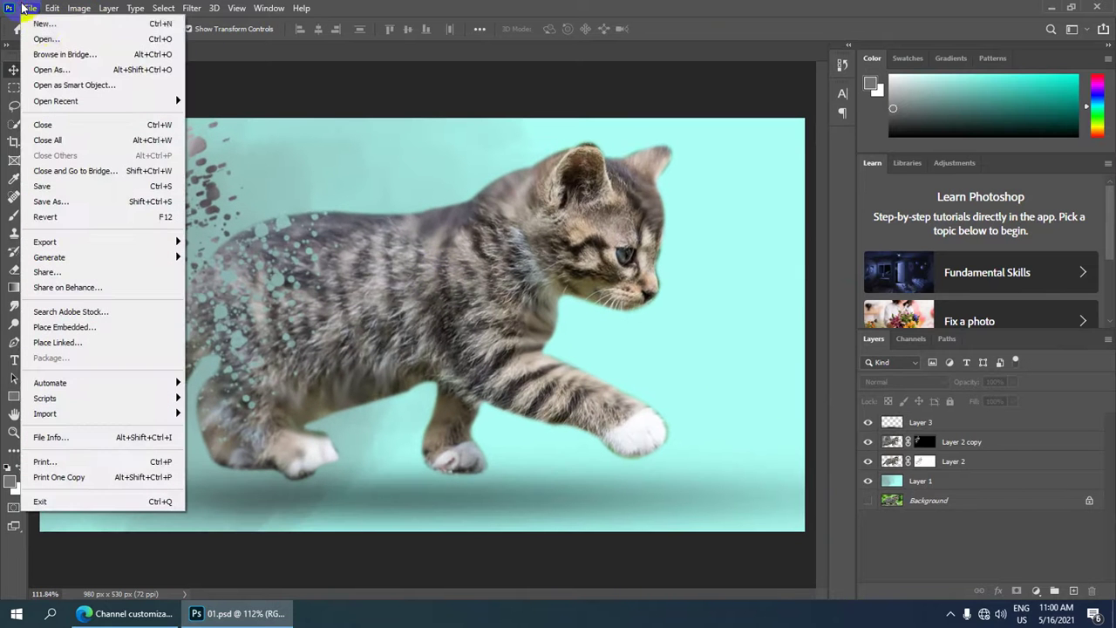
Open the original kitten photo 01.jpg from the Desktop as its own document.
{"action": "left_click", "coordinate": [48, 39]}
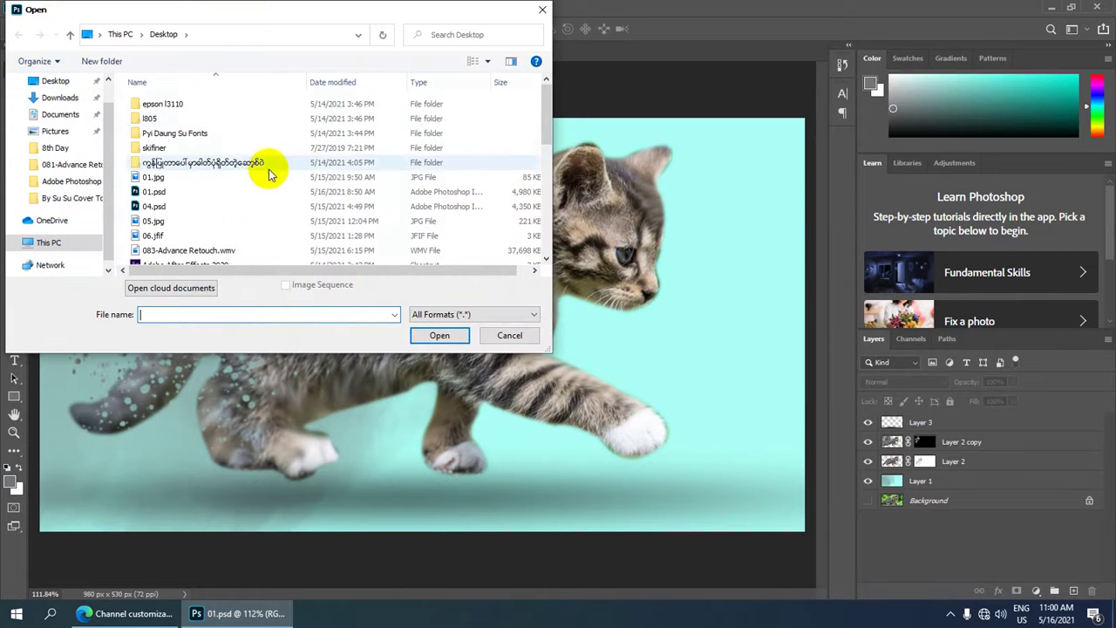
{"action": "left_click", "coordinate": [262, 177]}
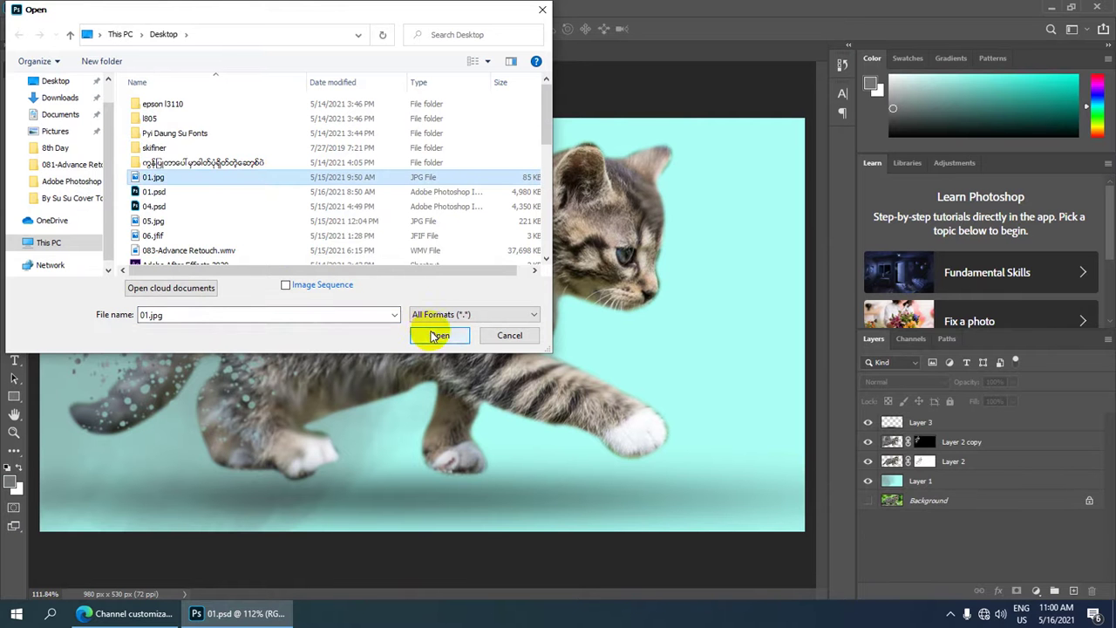
{"action": "left_click", "coordinate": [438, 335]}
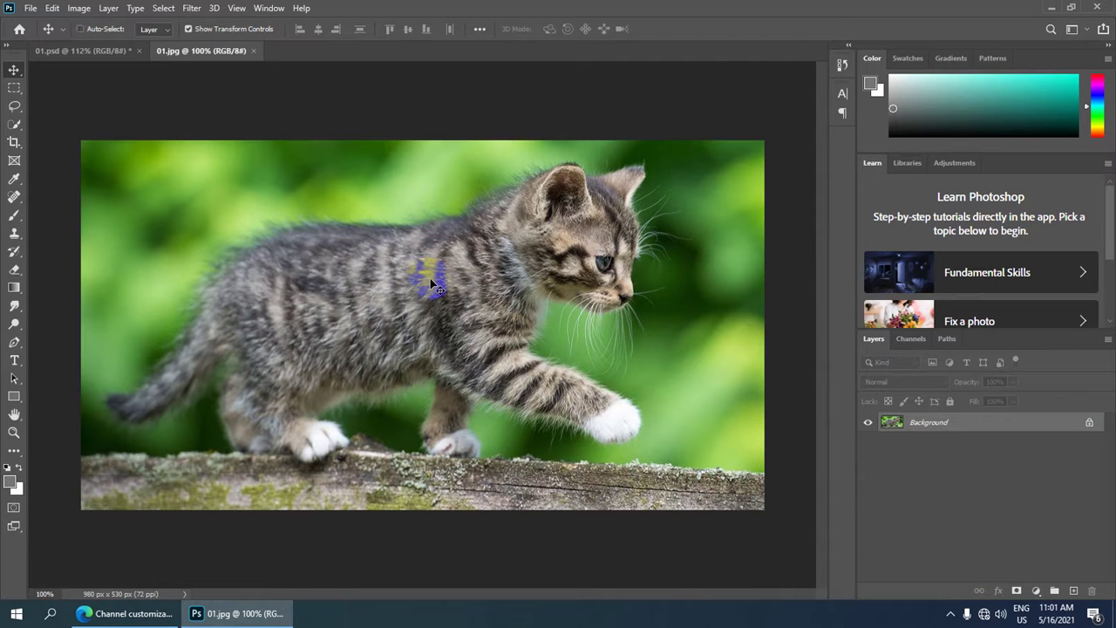
Crop the photo at a 7:5 ratio to 869 x 620 px, extending past the image edges.
{"action": "scroll", "coordinate": [436, 292], "scroll_direction": "up", "scroll_amount": 2}
{"action": "scroll", "coordinate": [445, 296], "scroll_direction": "down", "scroll_amount": 3}
{"action": "scroll", "coordinate": [419, 291], "scroll_direction": "up", "scroll_amount": 2}
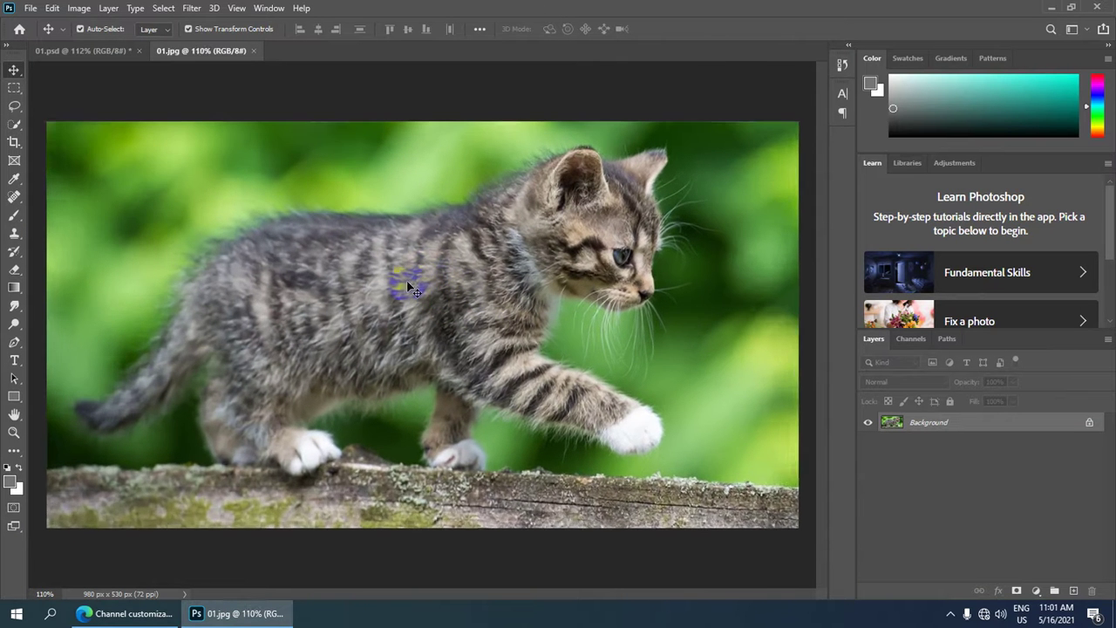
{"action": "scroll", "coordinate": [410, 288], "scroll_direction": "up", "scroll_amount": 1}
{"action": "left_click", "coordinate": [13, 146]}
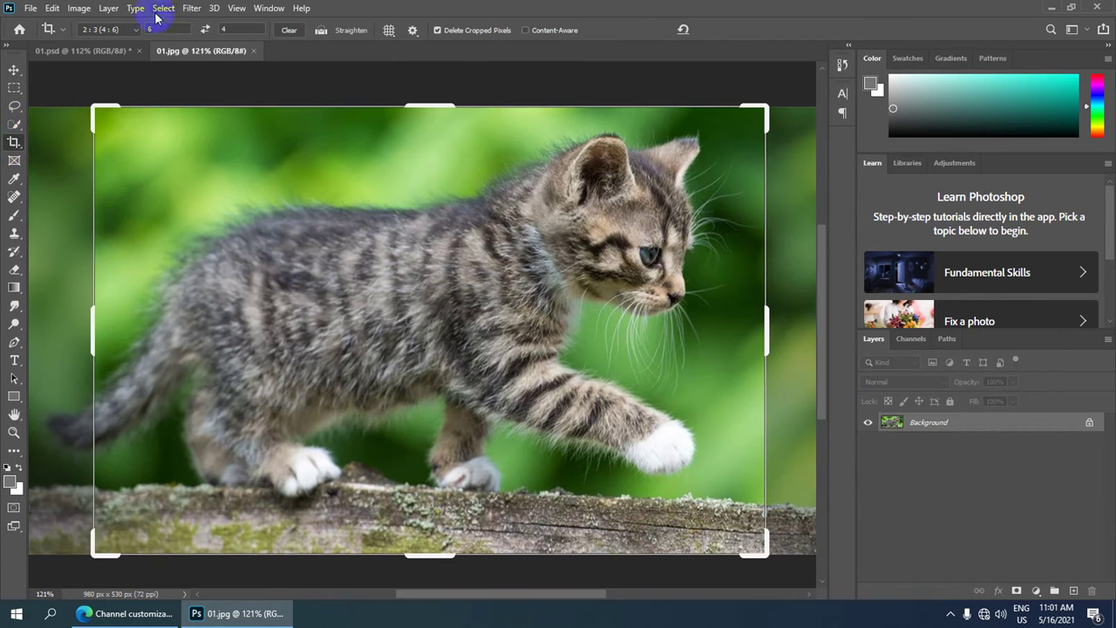
{"action": "double_click", "coordinate": [164, 29]}
{"action": "type", "text": "7"}
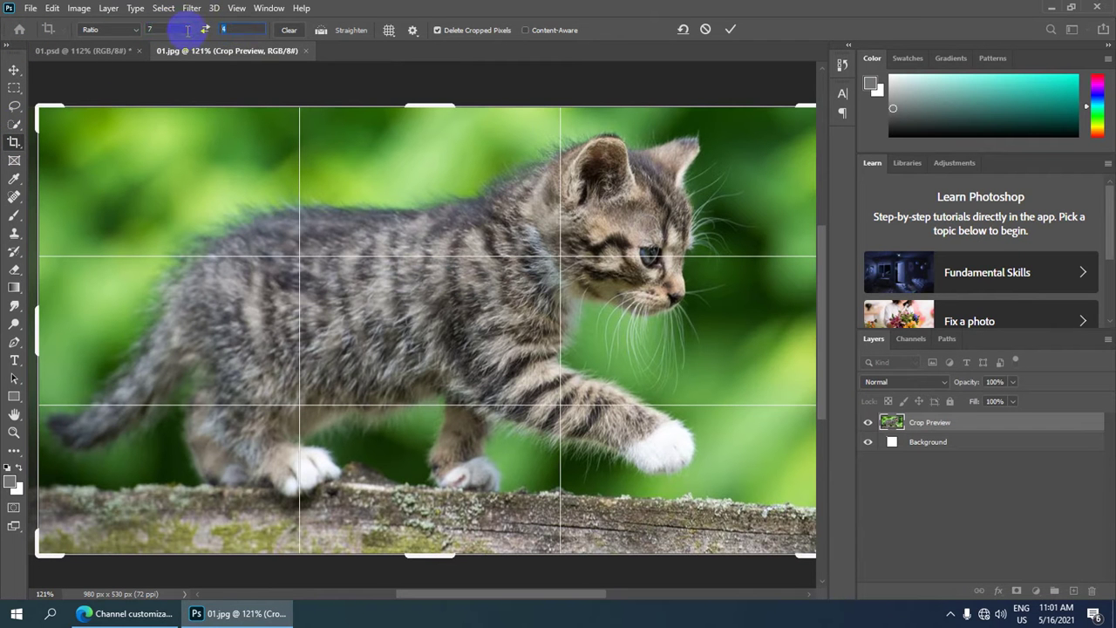
{"action": "type", "text": "5"}
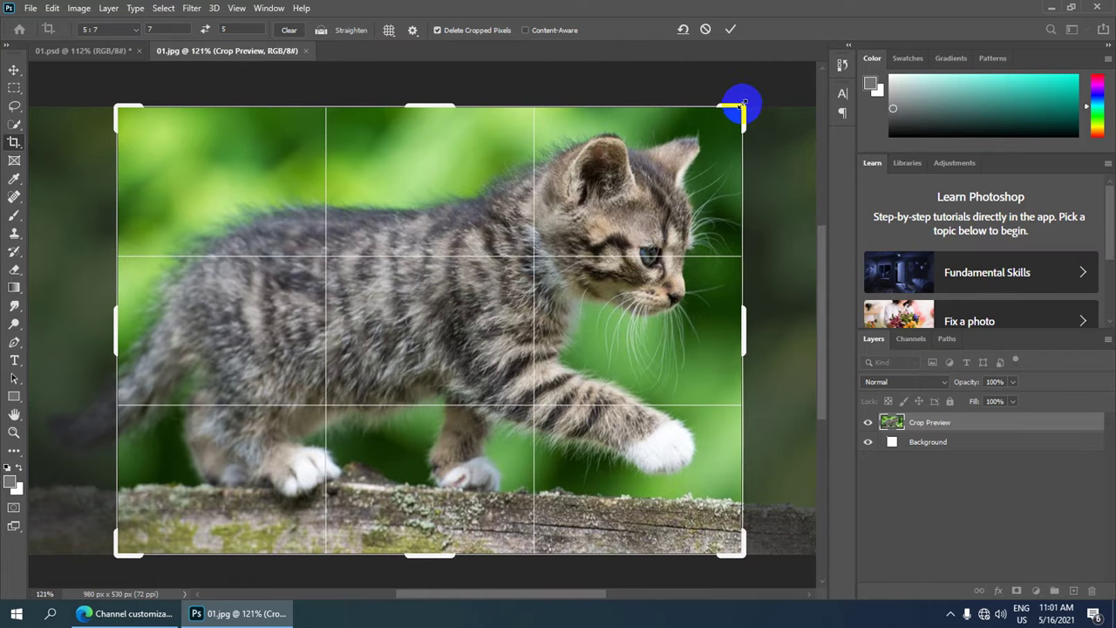
{"action": "left_click_drag", "start_coordinate": [742, 103], "coordinate": [808, 90]}
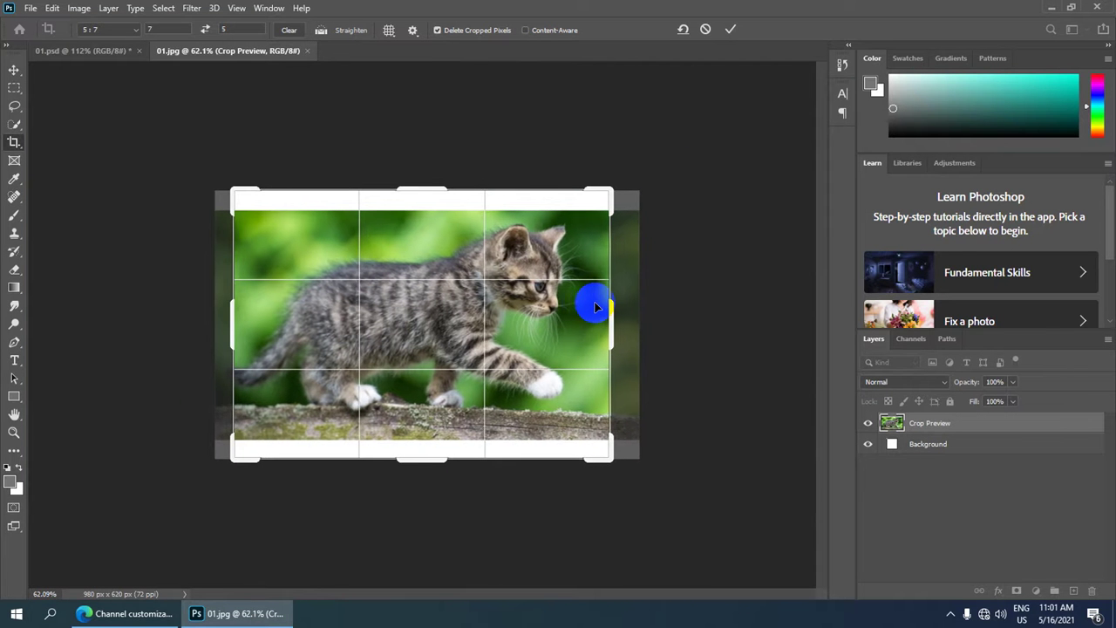
{"action": "left_click_drag", "start_coordinate": [593, 309], "coordinate": [596, 306]}
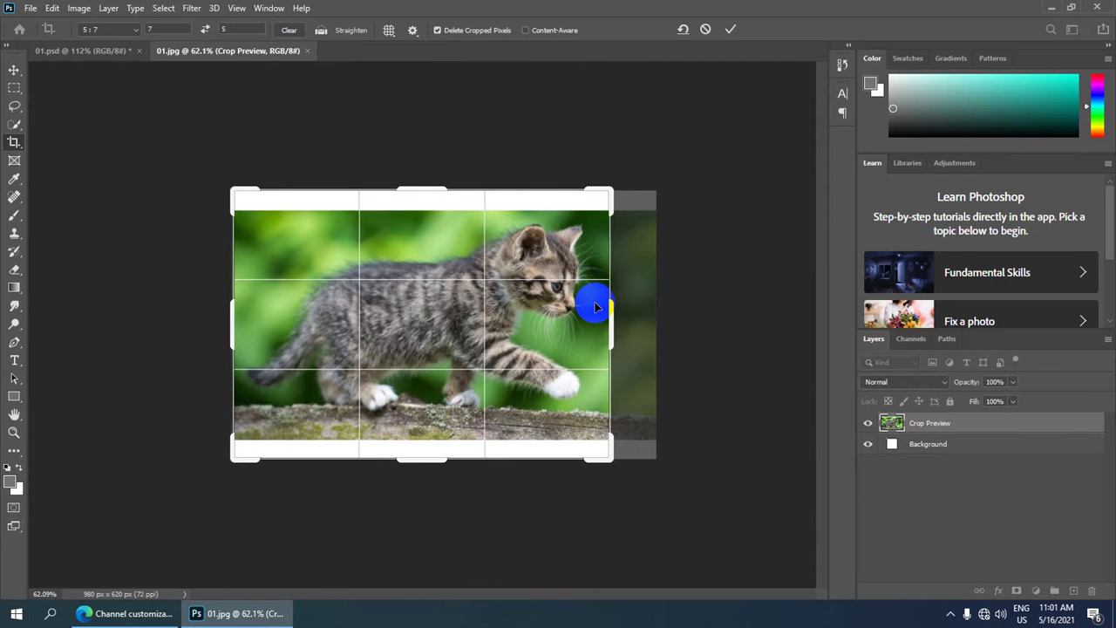
{"action": "key", "text": "Return"}
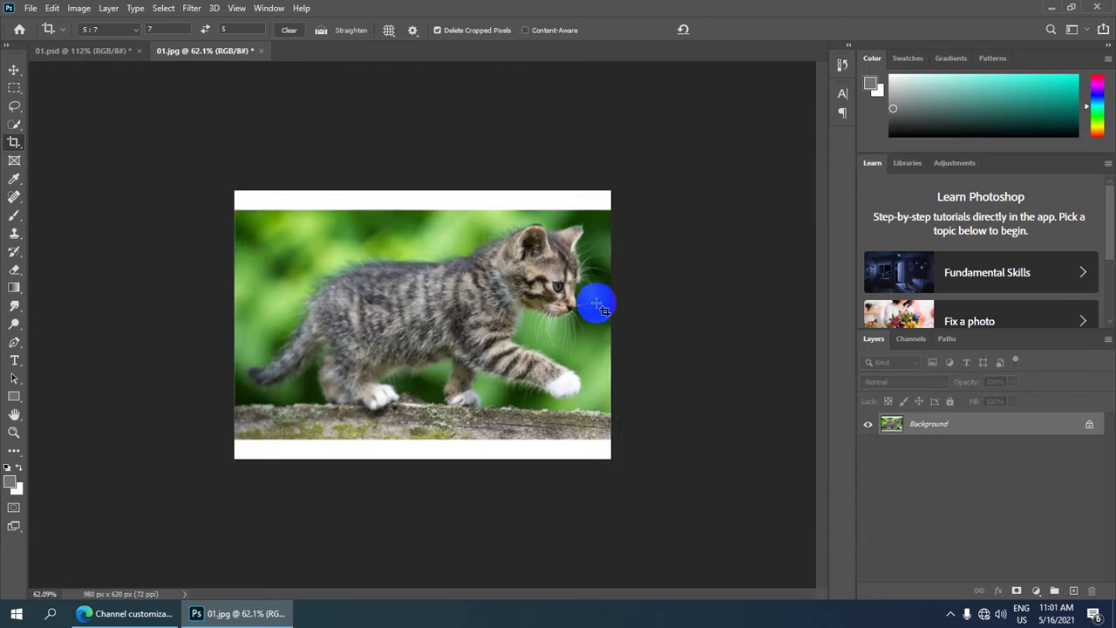
View the image at 100% and duplicate the Background as Layer 1.
{"action": "key", "text": "ctrl+1"}
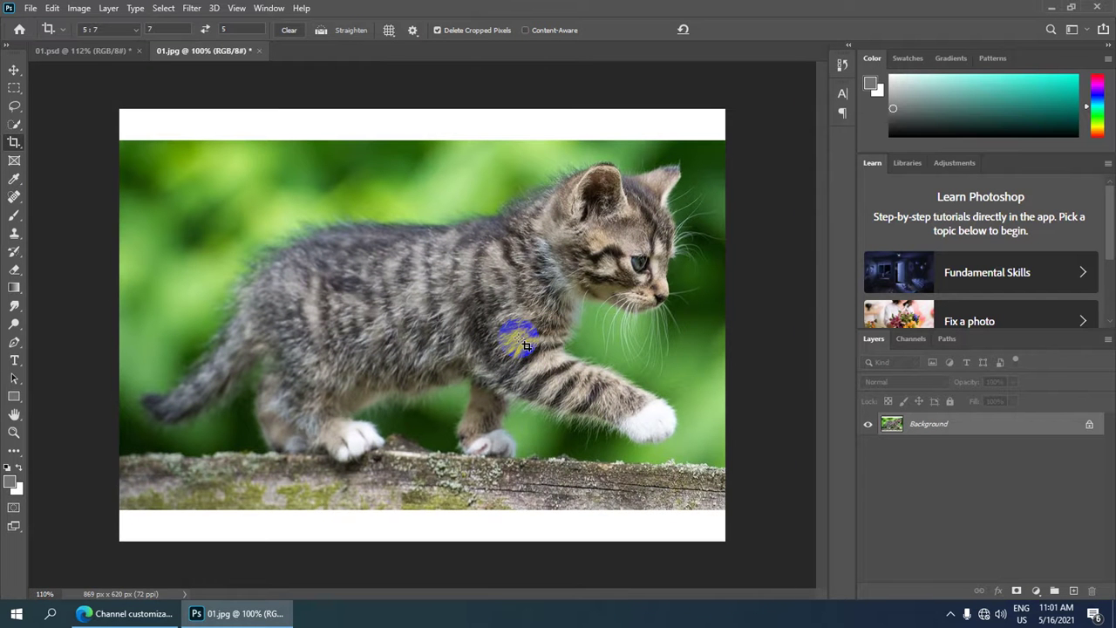
{"action": "scroll", "coordinate": [527, 346], "scroll_direction": "up", "scroll_amount": 2}
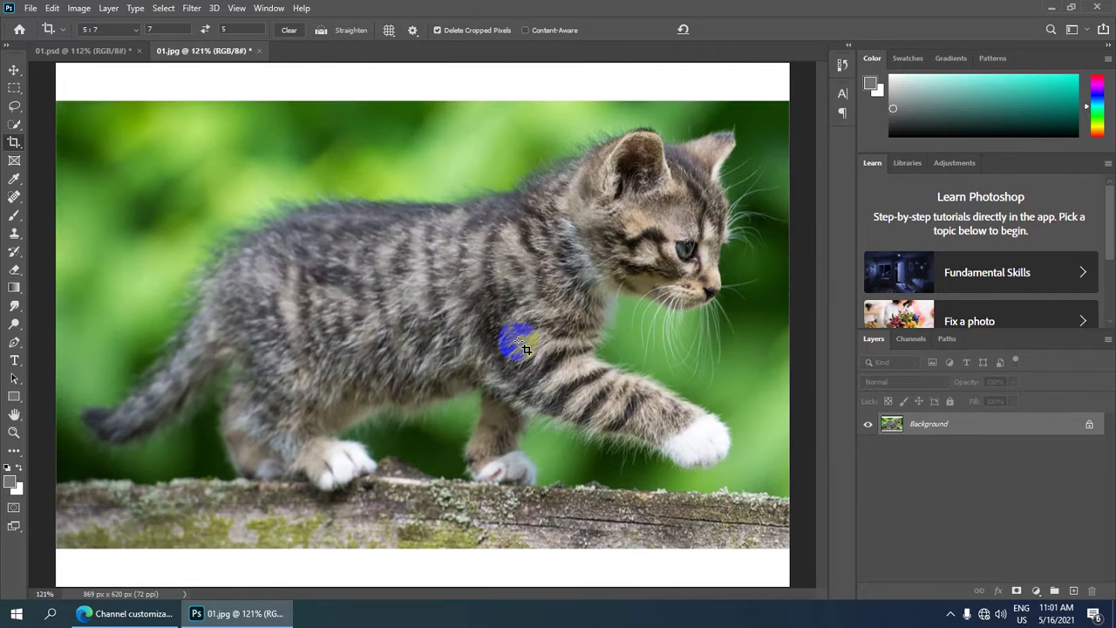
{"action": "key", "text": "ctrl+j"}
{"action": "scroll", "coordinate": [567, 358], "scroll_direction": "down", "scroll_amount": 2}
{"action": "scroll", "coordinate": [611, 349], "scroll_direction": "up", "scroll_amount": 1}
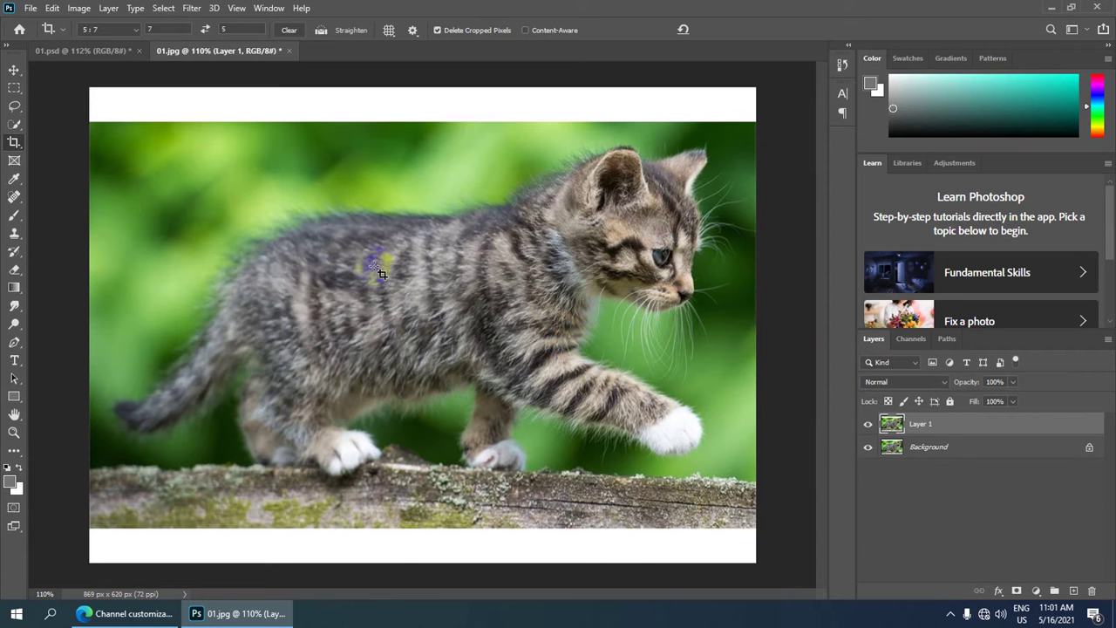
With the Pen tool, start a path at the tail tip and curve it up toward the back.
{"action": "left_click", "coordinate": [4, 212]}
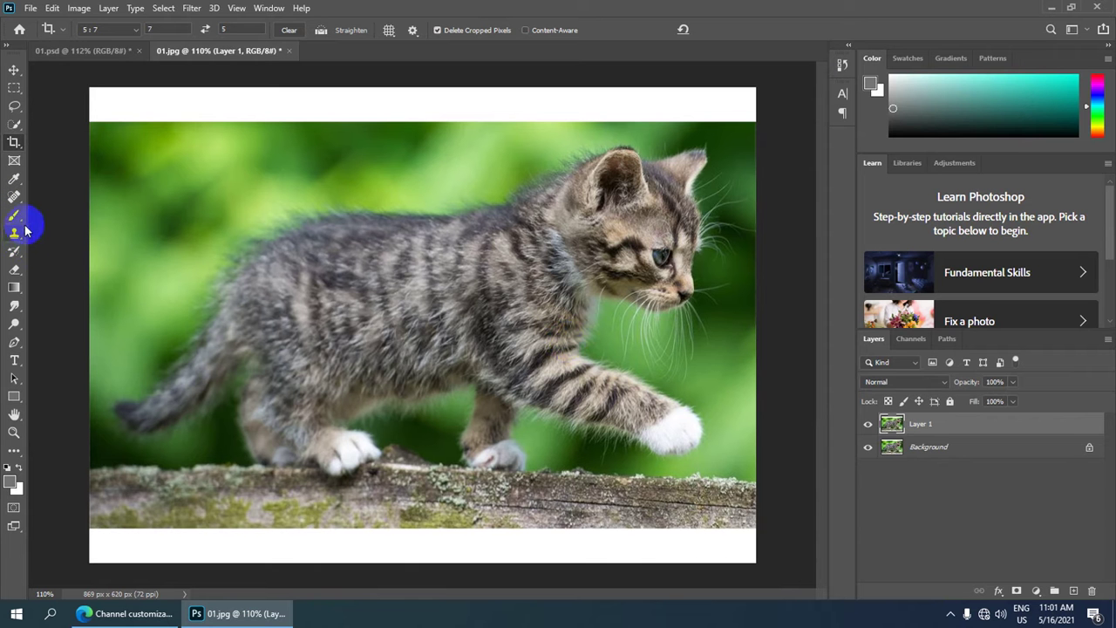
{"action": "left_click", "coordinate": [13, 342]}
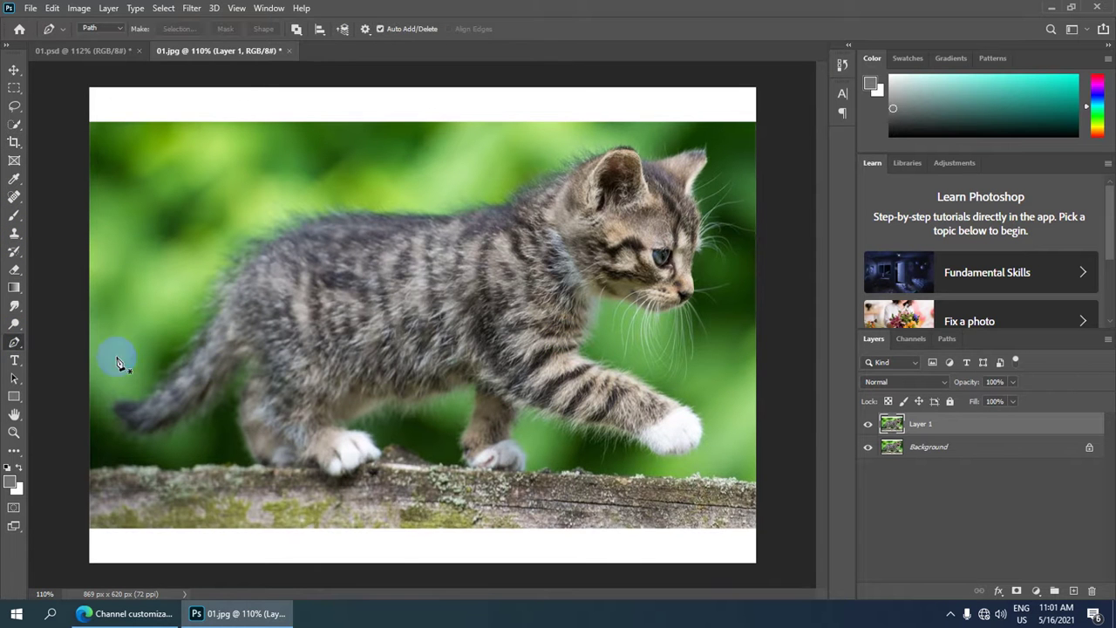
{"action": "scroll", "coordinate": [192, 388], "scroll_direction": "up", "scroll_amount": 3}
{"action": "left_click_drag", "start_coordinate": [305, 352], "coordinate": [458, 225]}
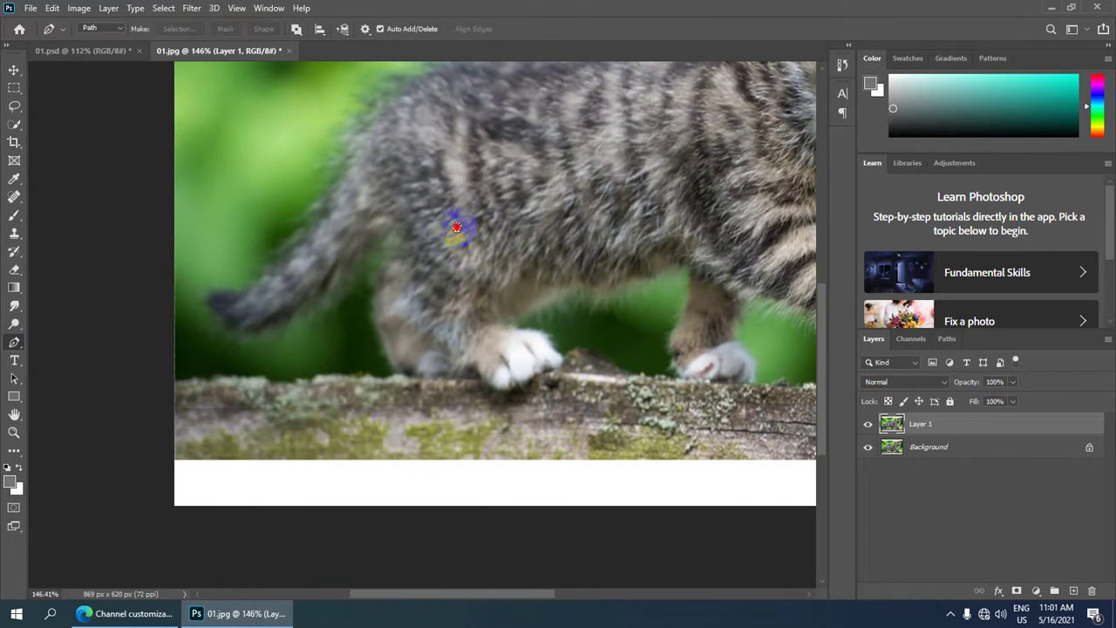
{"action": "left_click", "coordinate": [256, 332]}
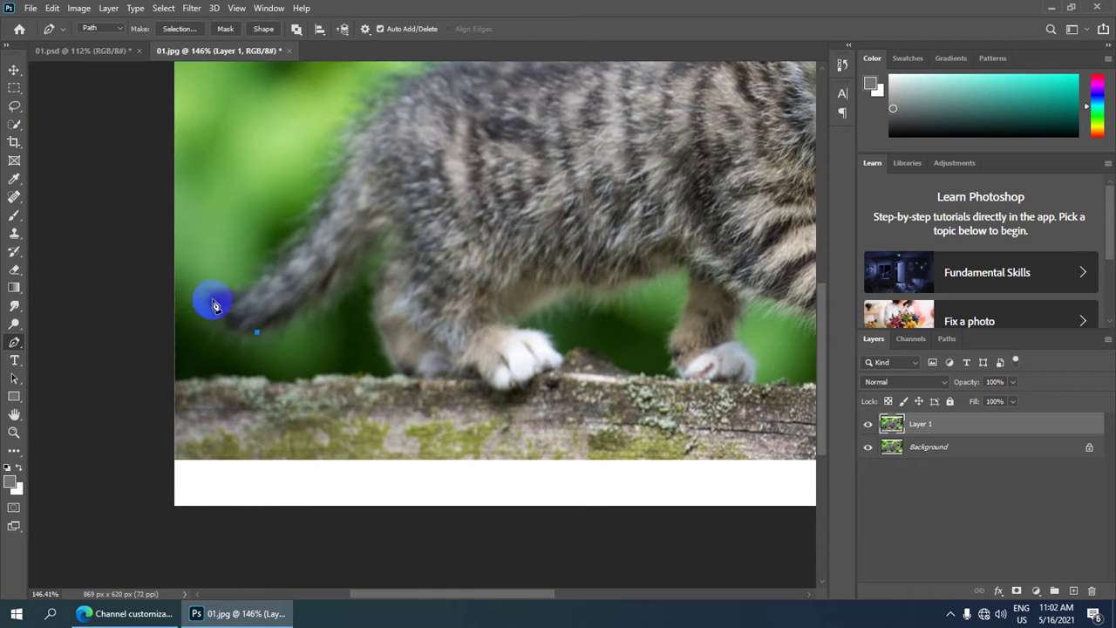
{"action": "left_click_drag", "start_coordinate": [212, 299], "coordinate": [223, 280]}
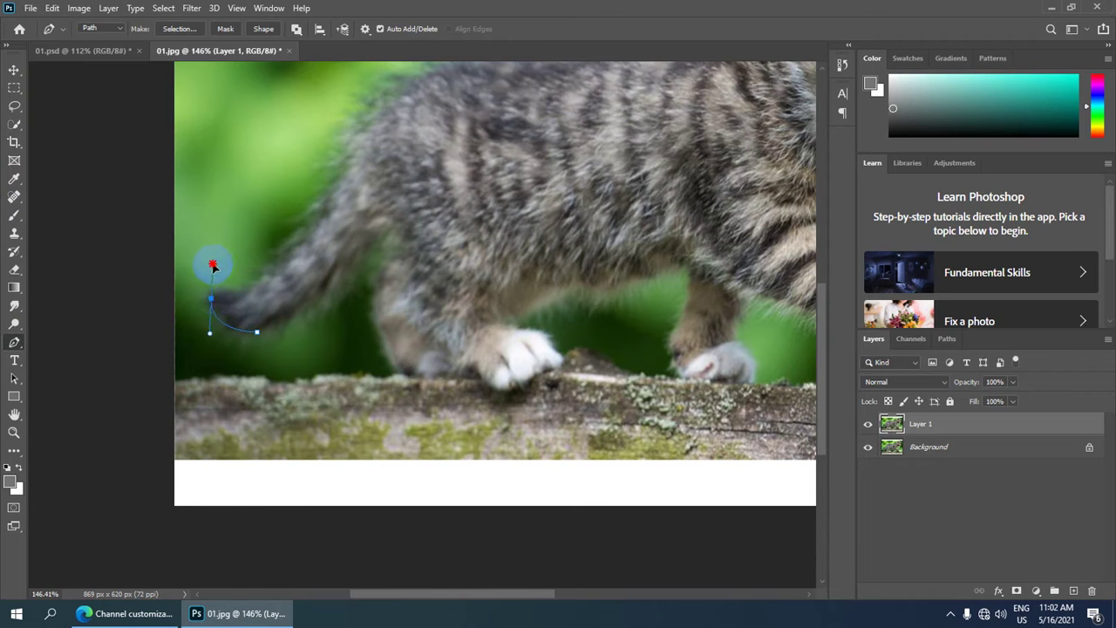
{"action": "left_click", "coordinate": [214, 301]}
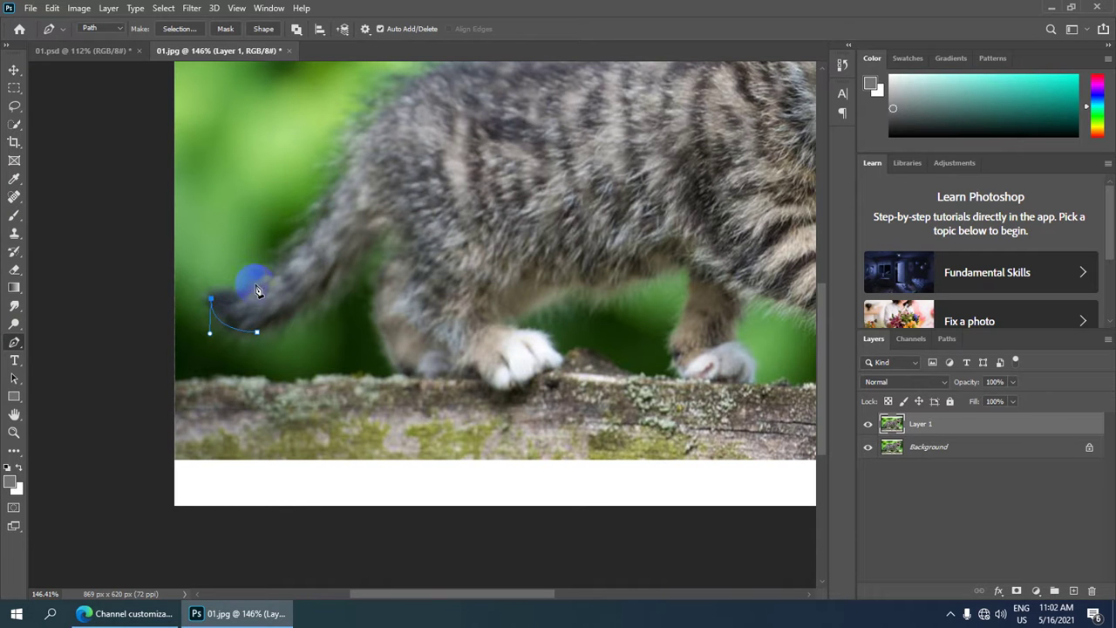
{"action": "left_click_drag", "start_coordinate": [250, 295], "coordinate": [270, 294]}
{"action": "left_click_drag", "start_coordinate": [316, 235], "coordinate": [317, 190]}
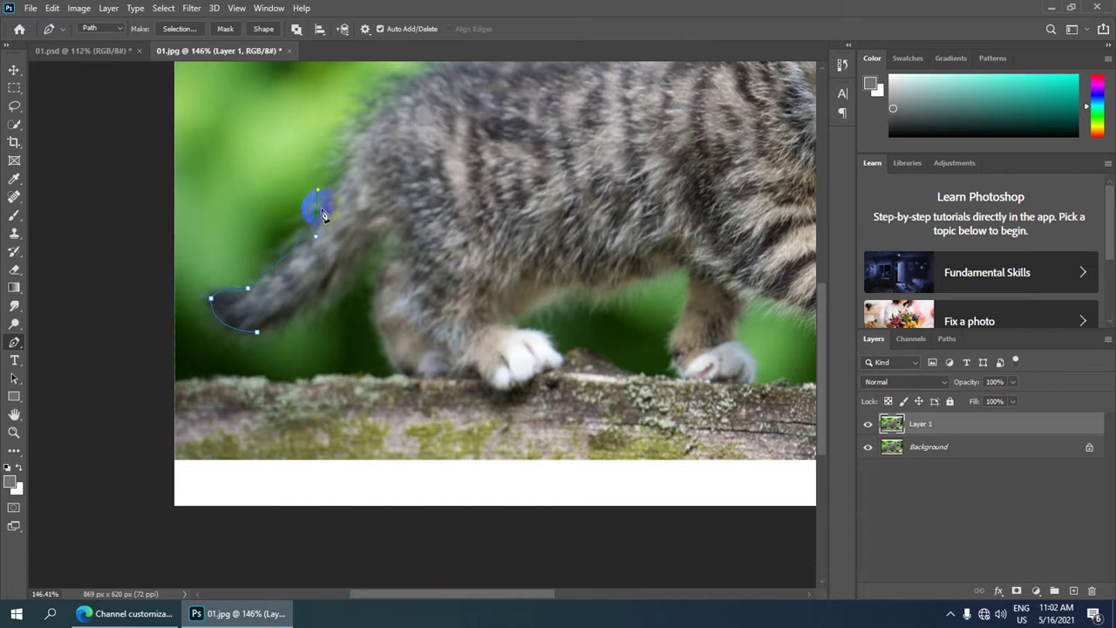
{"action": "scroll", "coordinate": [320, 220], "scroll_direction": "up", "scroll_amount": 4}
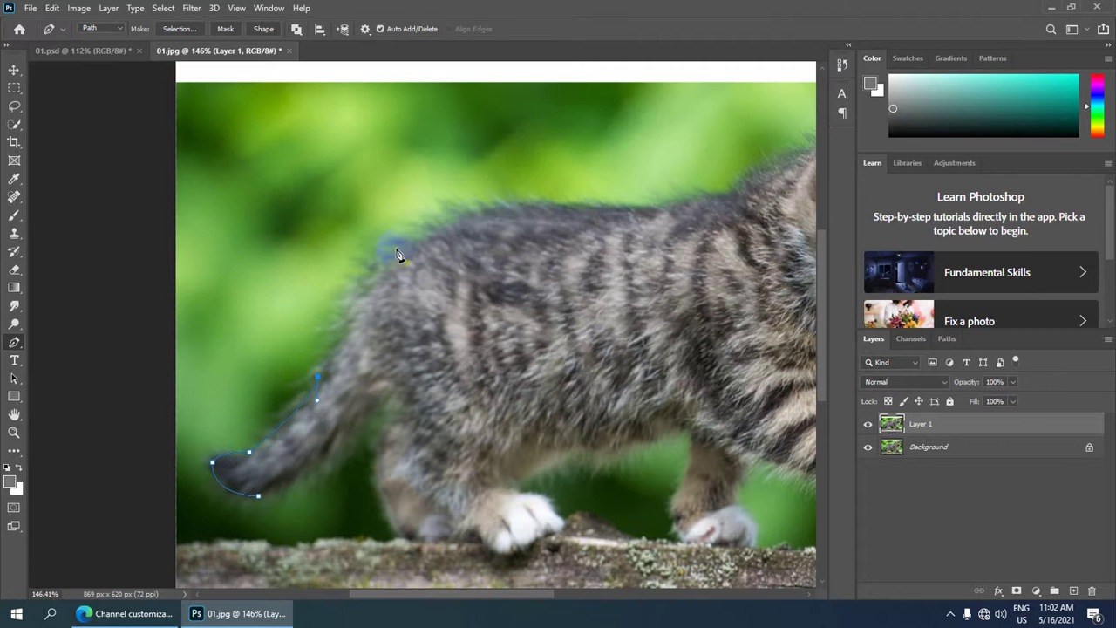
Continue the path along the kitten's back, over the head and around the ear.
{"action": "left_click_drag", "start_coordinate": [397, 251], "coordinate": [436, 242]}
{"action": "left_click_drag", "start_coordinate": [648, 221], "coordinate": [672, 238]}
{"action": "scroll", "coordinate": [593, 232], "scroll_direction": "right", "scroll_amount": 5}
{"action": "left_click_drag", "start_coordinate": [371, 168], "coordinate": [392, 158]}
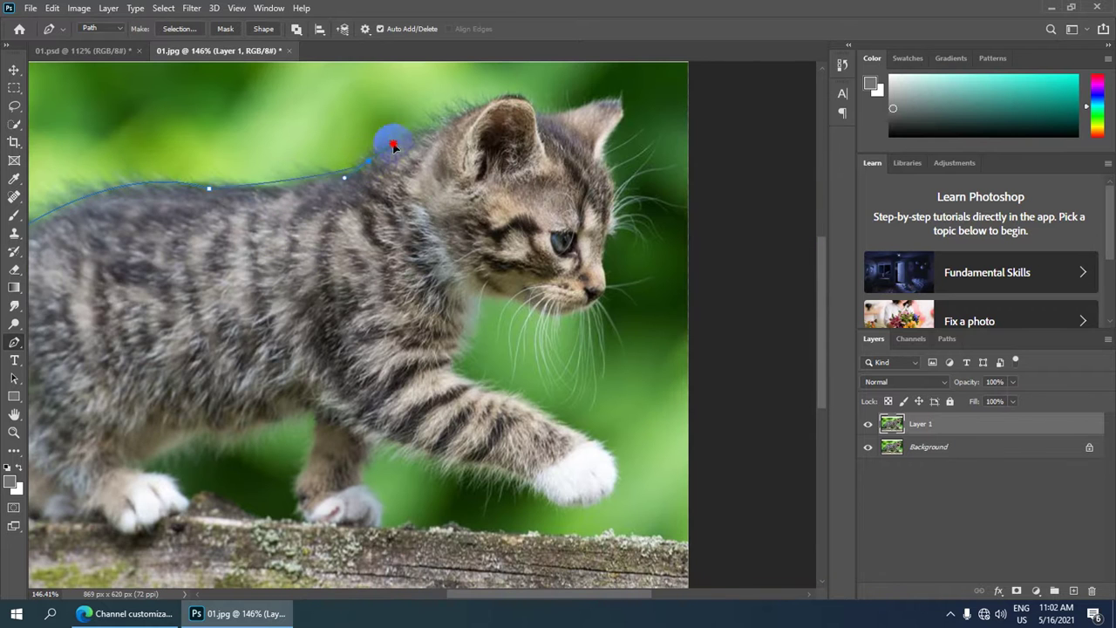
{"action": "left_click", "coordinate": [443, 113]}
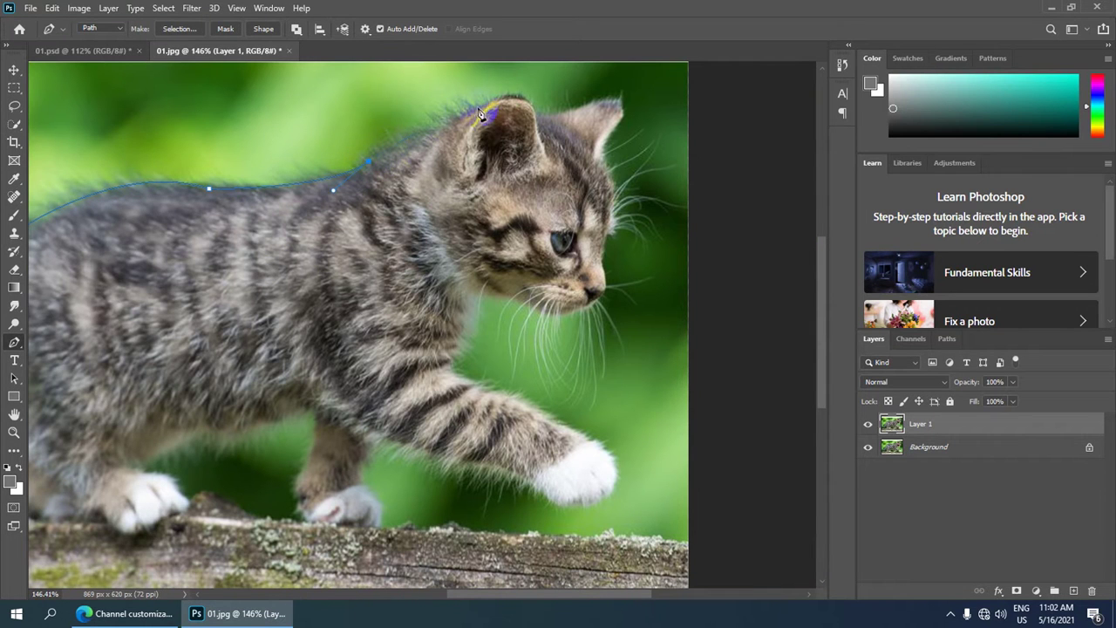
{"action": "mouse_move", "coordinate": [515, 102]}
{"action": "left_mouse_down"}
{"action": "mouse_move", "coordinate": [487, 106]}
{"action": "mouse_move", "coordinate": [543, 119]}
{"action": "mouse_move", "coordinate": [542, 142]}
{"action": "left_mouse_up"}
{"action": "left_click", "coordinate": [535, 112], "text": "alt"}
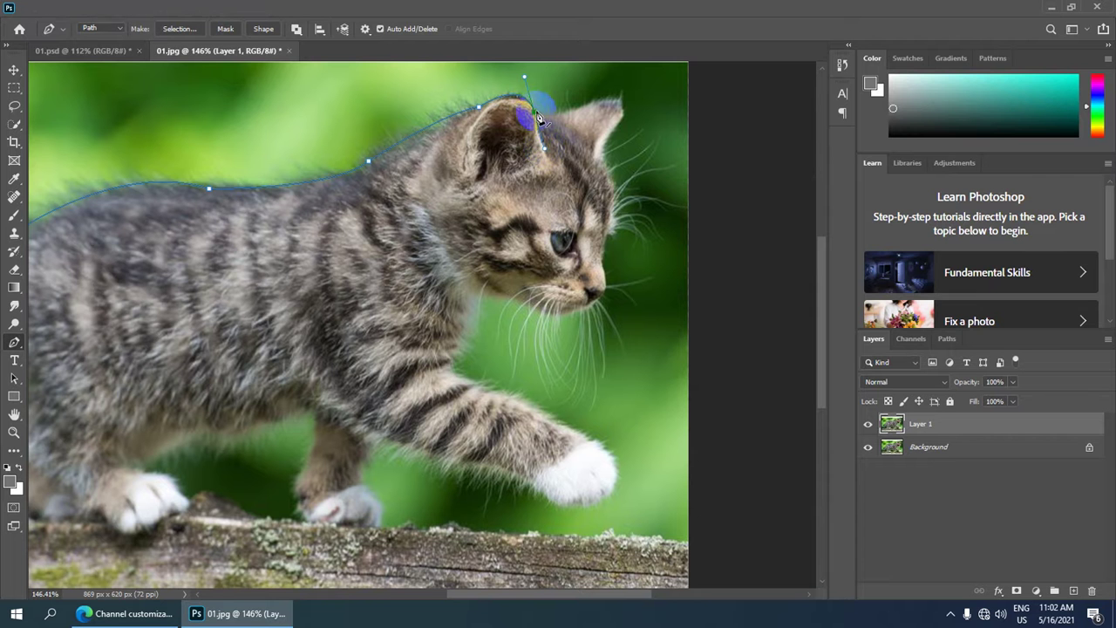
{"action": "left_click", "coordinate": [564, 112]}
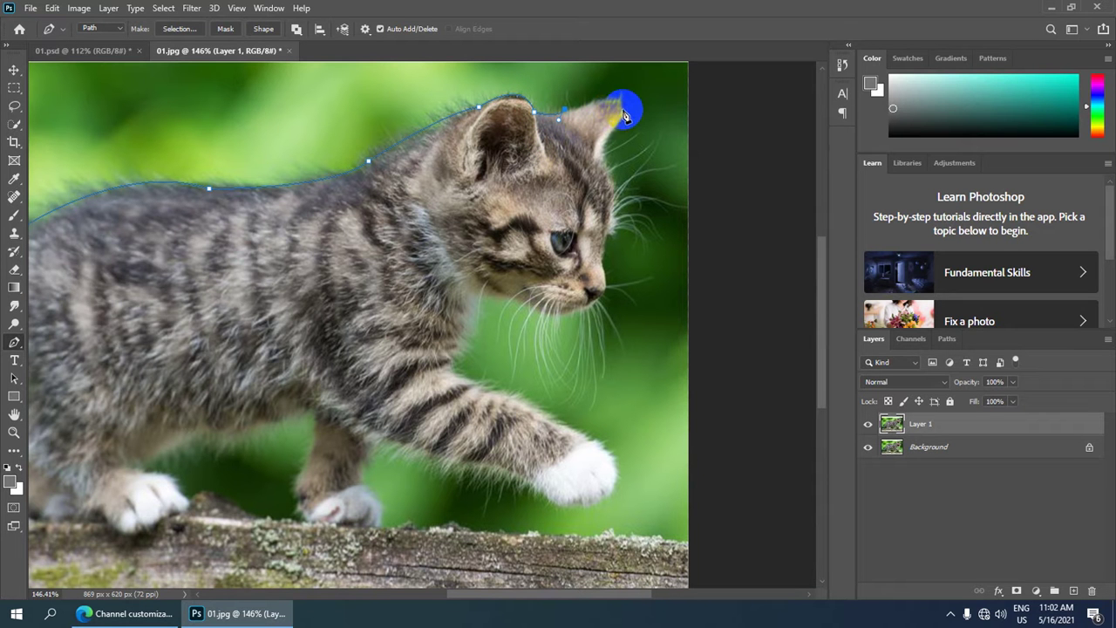
{"action": "left_click_drag", "start_coordinate": [622, 112], "coordinate": [626, 142]}
Carry the path from below the ear around the nose, under the chin and down to the chest.
{"action": "left_click", "coordinate": [602, 154]}
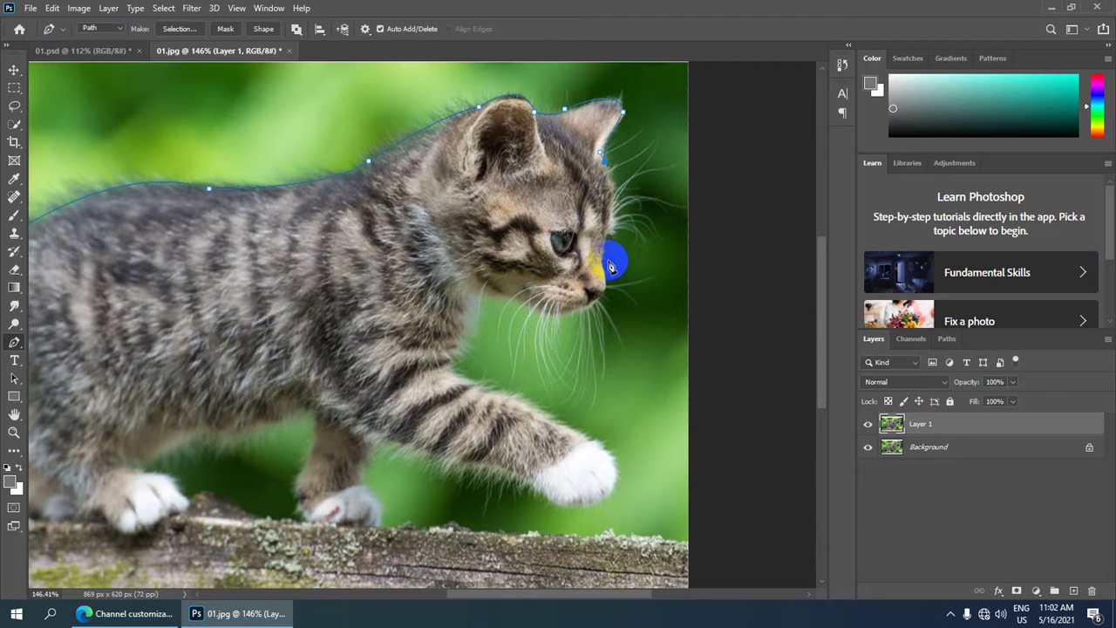
{"action": "mouse_move", "coordinate": [606, 256]}
{"action": "left_mouse_down"}
{"action": "mouse_move", "coordinate": [582, 307]}
{"action": "mouse_move", "coordinate": [611, 257]}
{"action": "mouse_move", "coordinate": [598, 303]}
{"action": "mouse_move", "coordinate": [577, 318]}
{"action": "mouse_move", "coordinate": [595, 304]}
{"action": "left_mouse_up"}
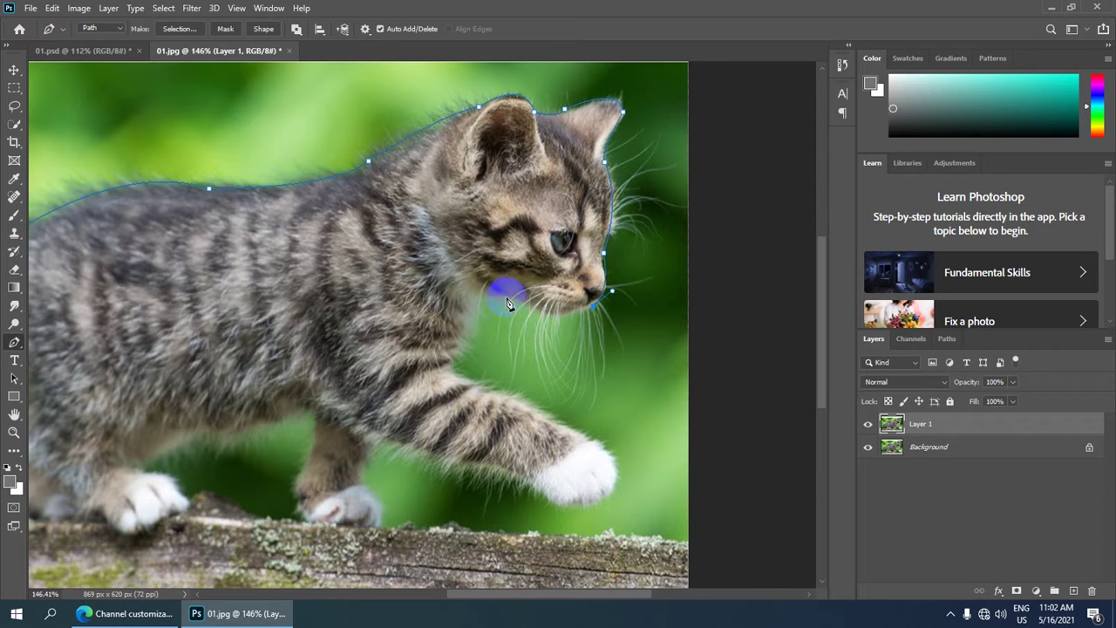
{"action": "left_click_drag", "start_coordinate": [511, 297], "coordinate": [479, 310]}
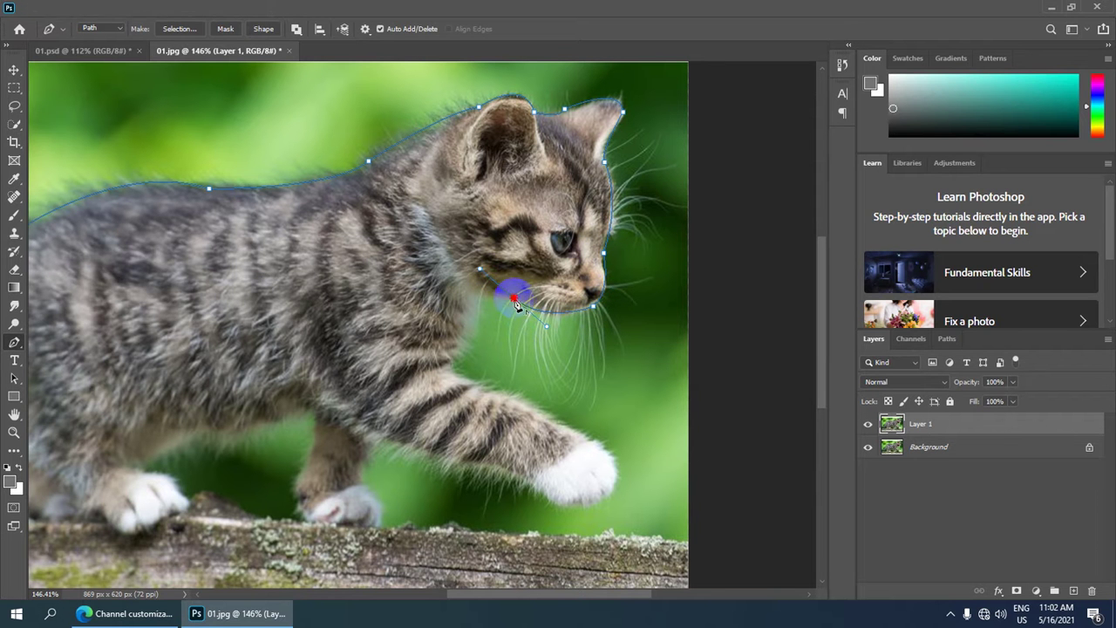
{"action": "left_click_drag", "start_coordinate": [476, 310], "coordinate": [484, 318]}
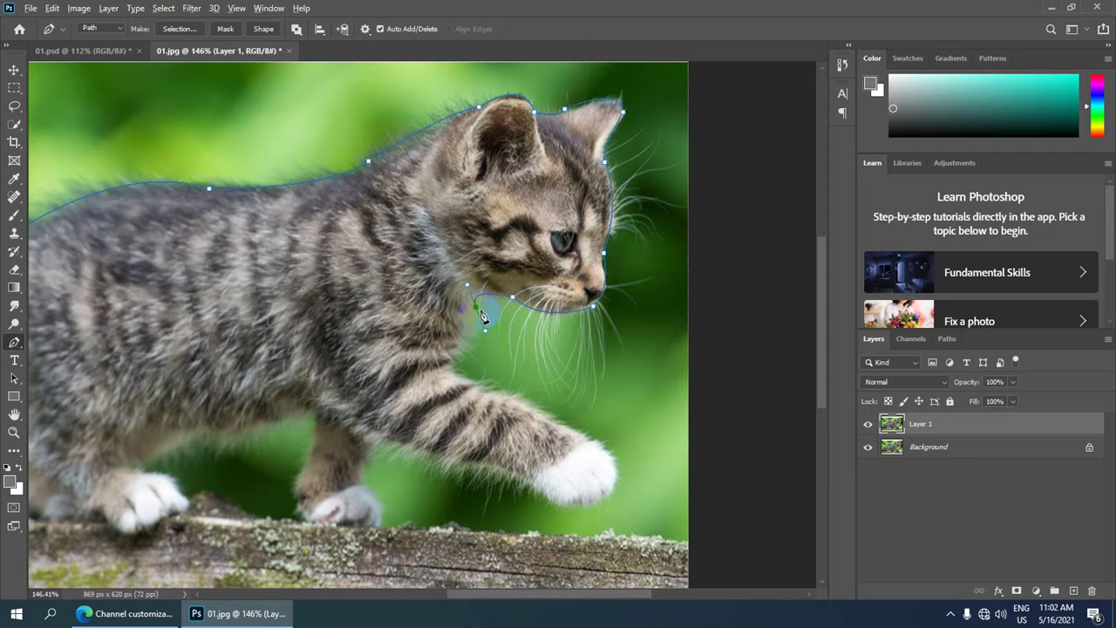
{"action": "left_click_drag", "start_coordinate": [463, 365], "coordinate": [460, 366]}
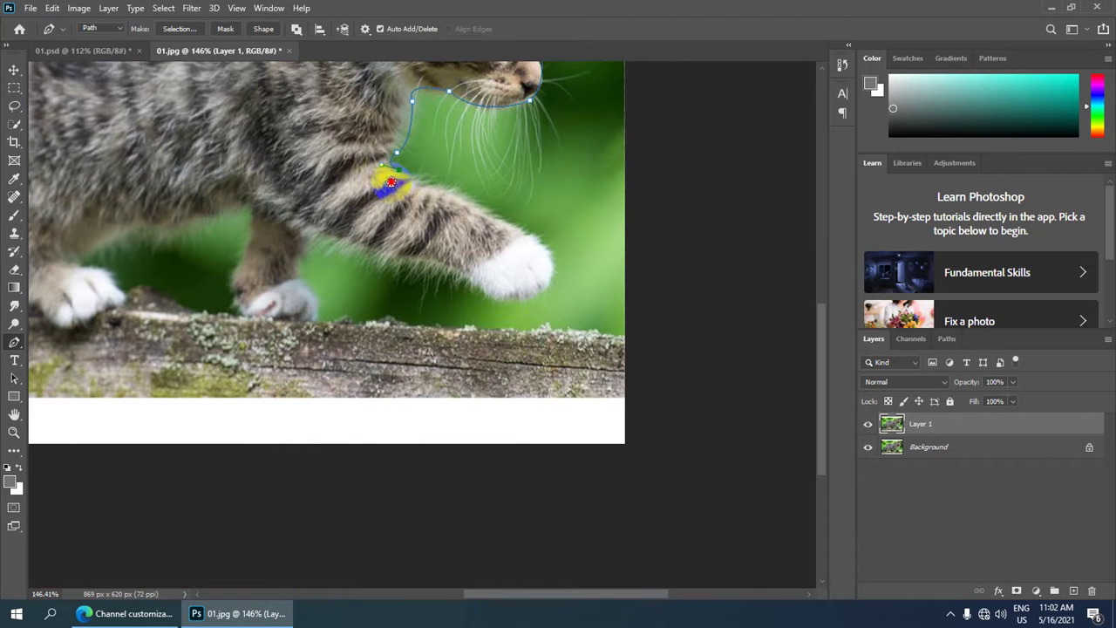
Trace the path down the front leg, around the white front paw and back toward the chest.
{"action": "left_click_drag", "start_coordinate": [467, 377], "coordinate": [402, 171]}
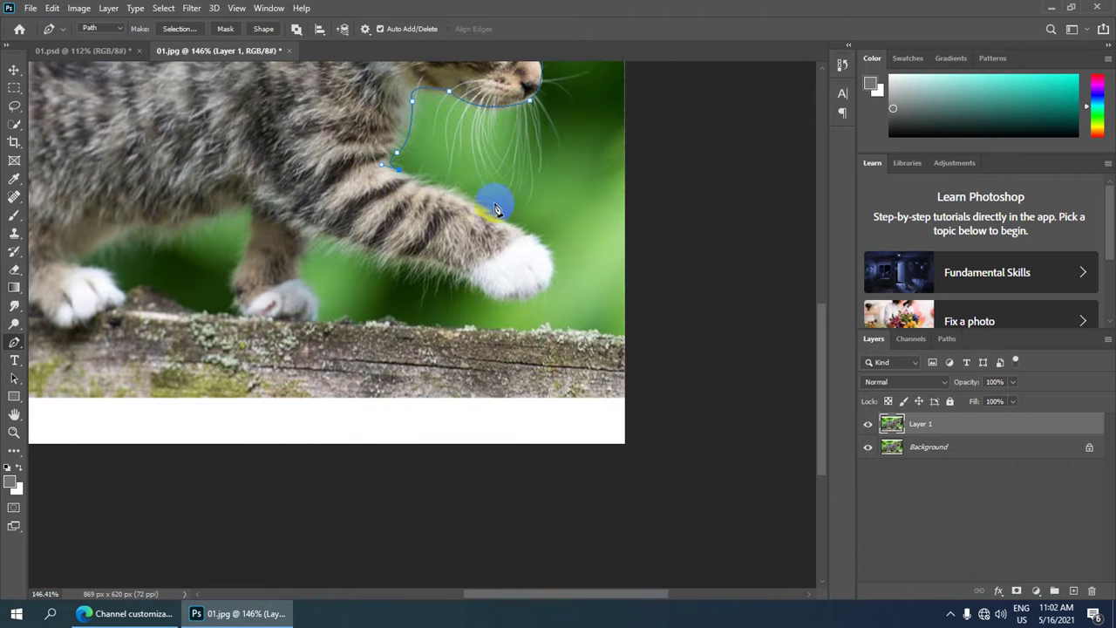
{"action": "left_click", "coordinate": [506, 209]}
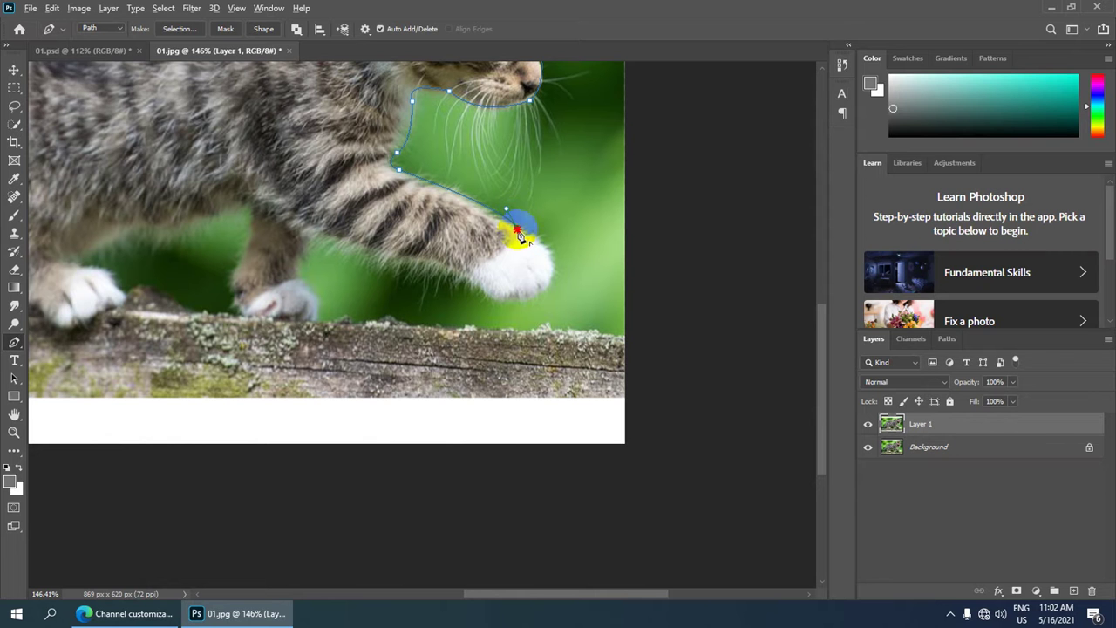
{"action": "left_click", "coordinate": [518, 229]}
{"action": "left_click_drag", "start_coordinate": [532, 300], "coordinate": [471, 334]}
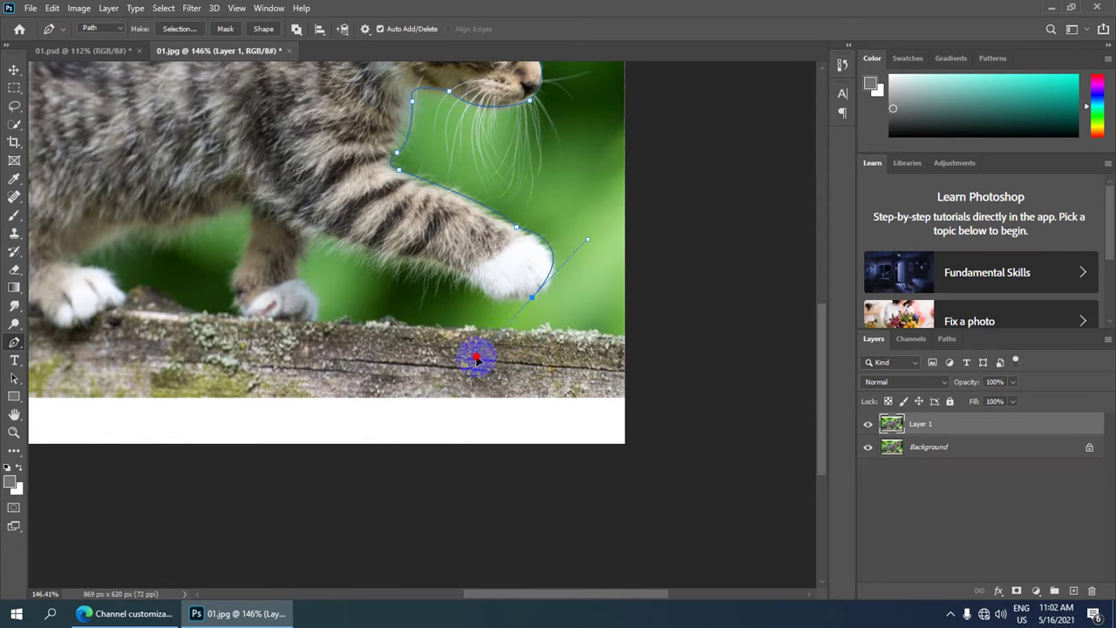
{"action": "left_click", "coordinate": [532, 298], "text": "alt"}
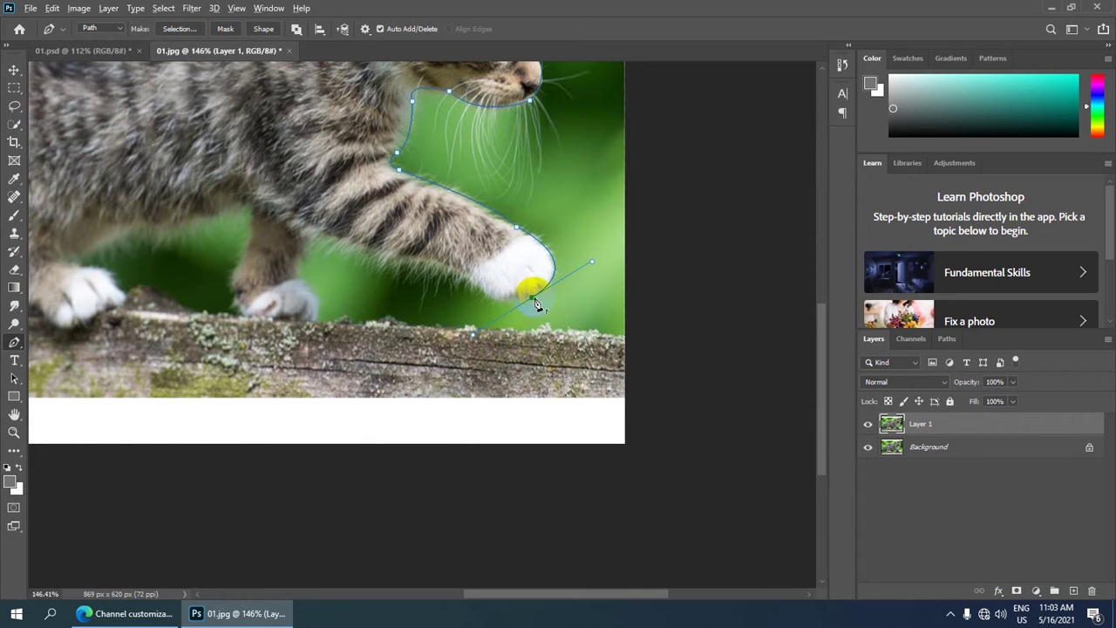
{"action": "left_click_drag", "start_coordinate": [466, 273], "coordinate": [441, 229]}
{"action": "left_click_drag", "start_coordinate": [401, 259], "coordinate": [414, 256]}
{"action": "left_click_drag", "start_coordinate": [321, 236], "coordinate": [310, 258]}
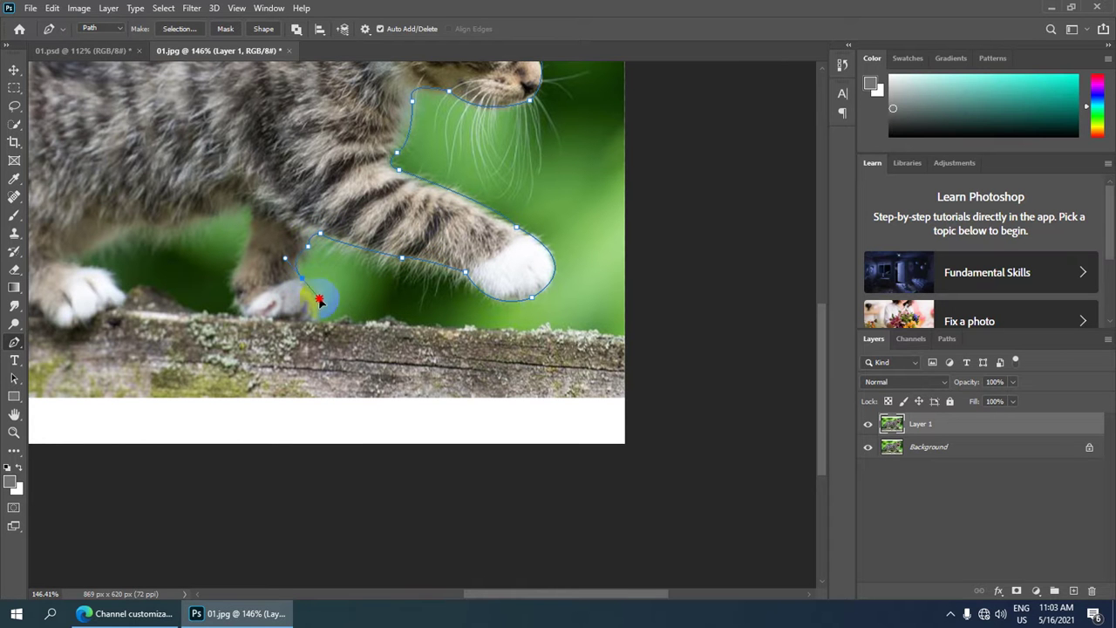
Trace around the middle paw on the log, under the belly to the white left paw.
{"action": "left_click", "coordinate": [285, 258]}
{"action": "left_click_drag", "start_coordinate": [318, 325], "coordinate": [312, 332]}
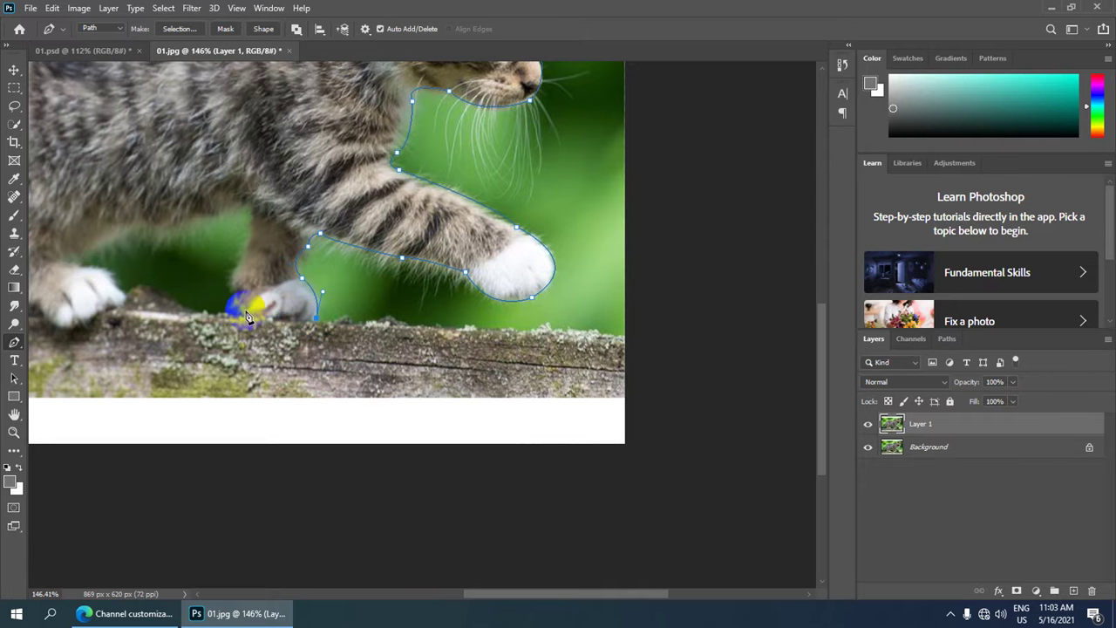
{"action": "mouse_move", "coordinate": [242, 301]}
{"action": "left_mouse_down"}
{"action": "mouse_move", "coordinate": [243, 312]}
{"action": "mouse_move", "coordinate": [270, 251]}
{"action": "left_mouse_up"}
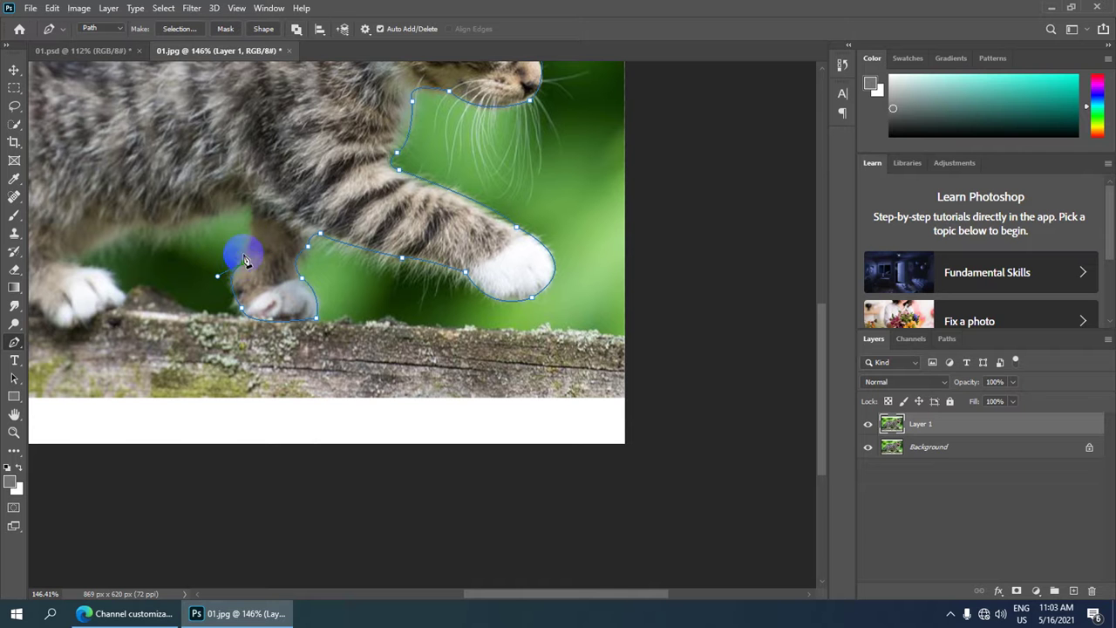
{"action": "left_click_drag", "start_coordinate": [256, 213], "coordinate": [231, 217]}
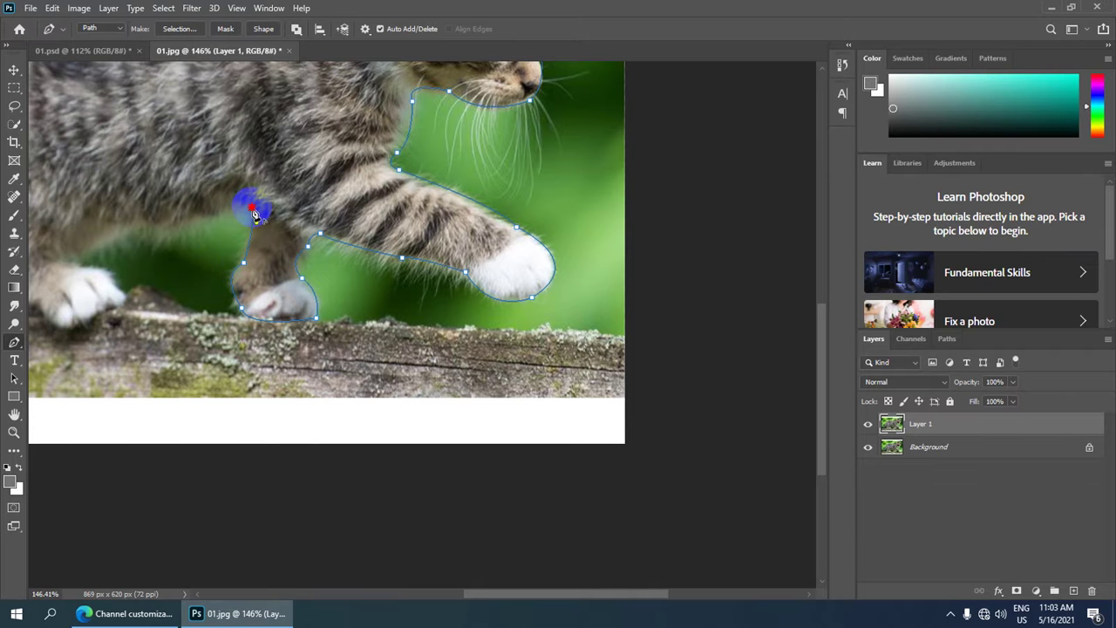
{"action": "left_click_drag", "start_coordinate": [147, 231], "coordinate": [123, 238]}
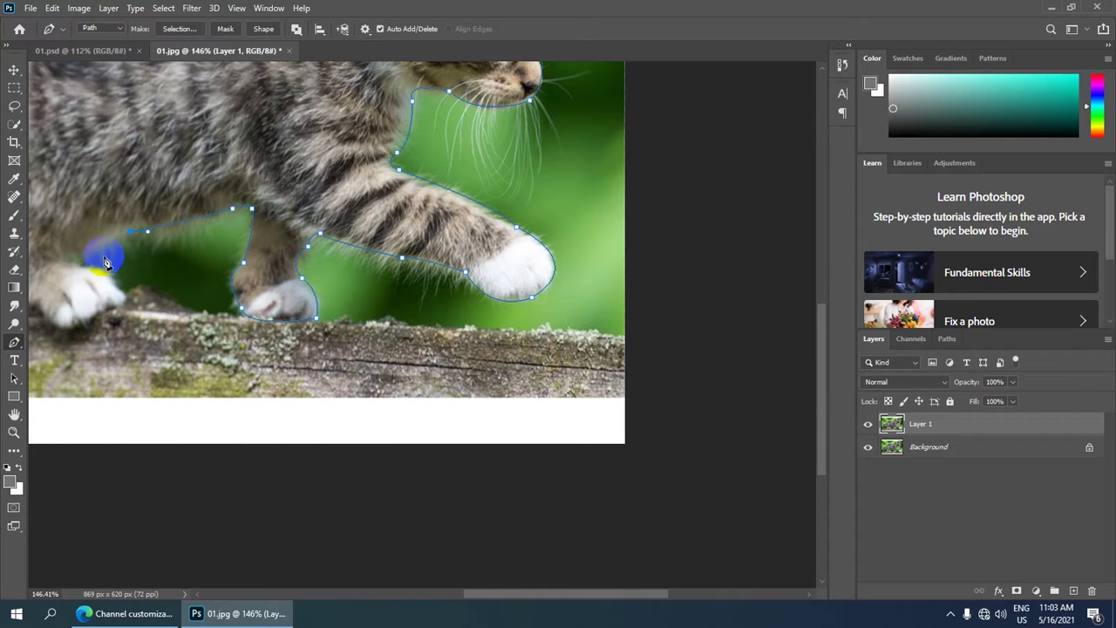
{"action": "left_click_drag", "start_coordinate": [88, 256], "coordinate": [87, 271]}
Trace the hind paw and leg to the tail base, close the path, and fit the image on screen.
{"action": "left_click_drag", "start_coordinate": [182, 204], "coordinate": [658, 193]}
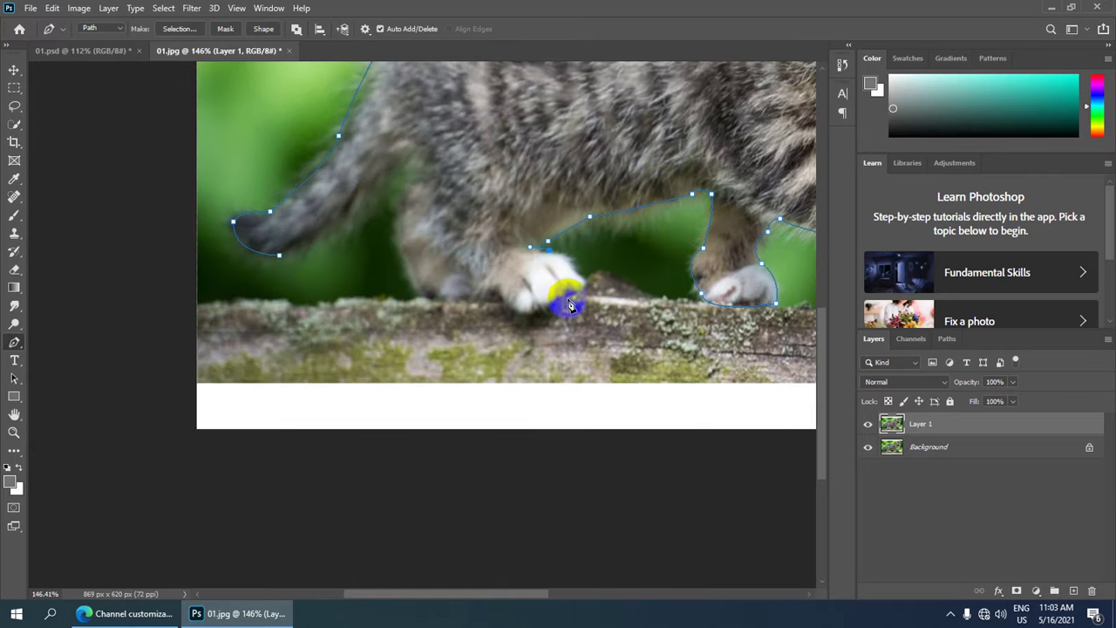
{"action": "left_click", "coordinate": [583, 297]}
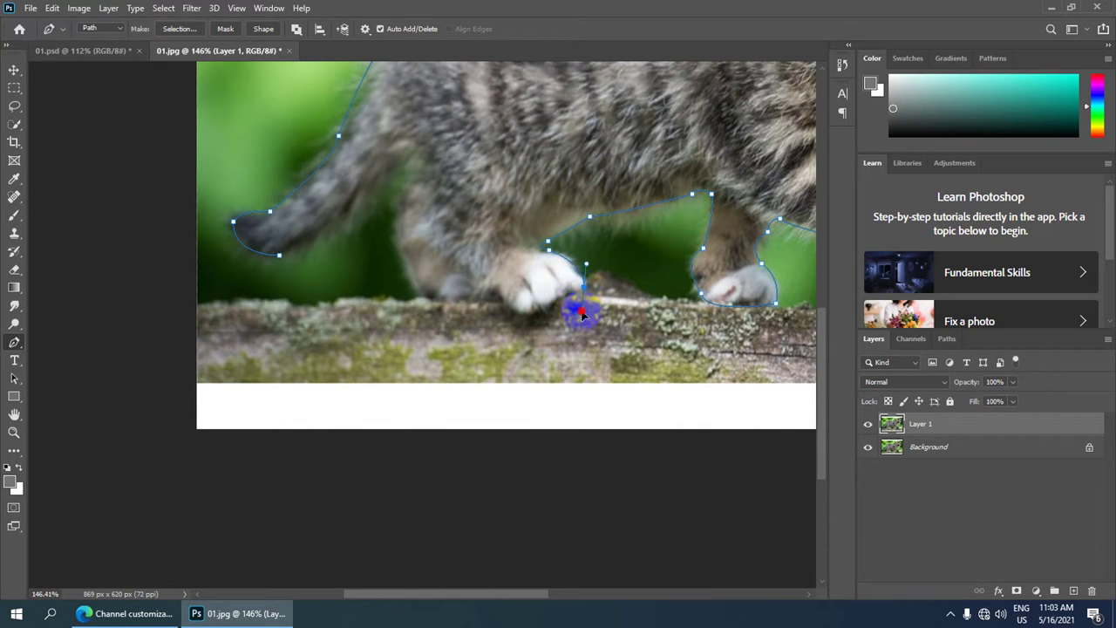
{"action": "mouse_move", "coordinate": [582, 314]}
{"action": "left_mouse_down"}
{"action": "mouse_move", "coordinate": [575, 299]}
{"action": "mouse_move", "coordinate": [555, 315]}
{"action": "left_mouse_up"}
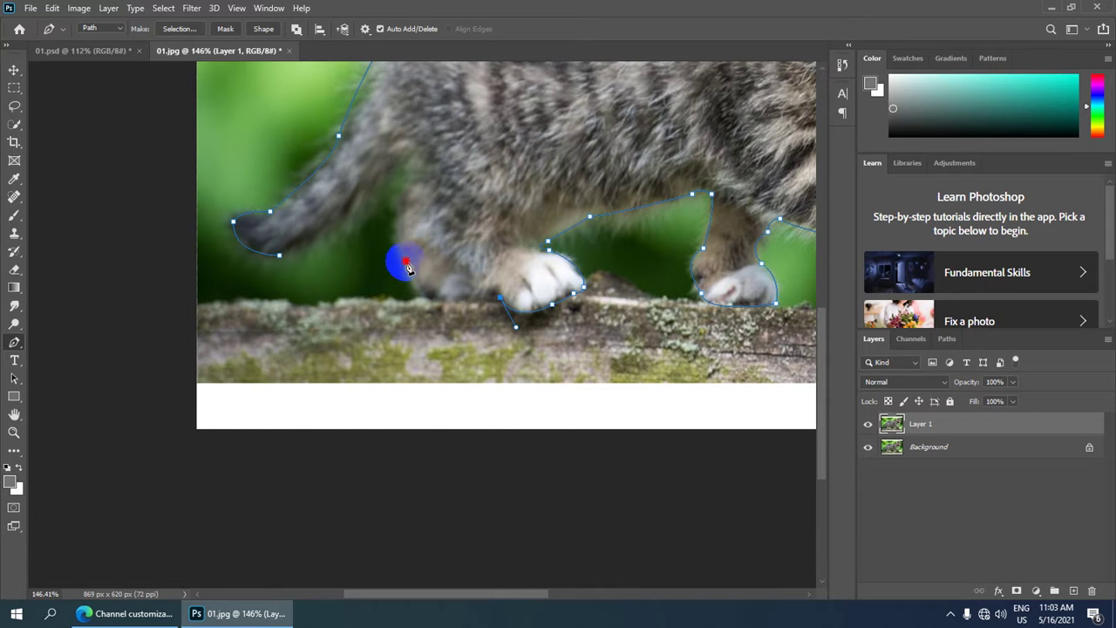
{"action": "mouse_move", "coordinate": [407, 261]}
{"action": "left_mouse_down"}
{"action": "mouse_move", "coordinate": [395, 195]}
{"action": "mouse_move", "coordinate": [472, 147]}
{"action": "left_mouse_up"}
{"action": "left_click", "coordinate": [424, 173], "text": "alt"}
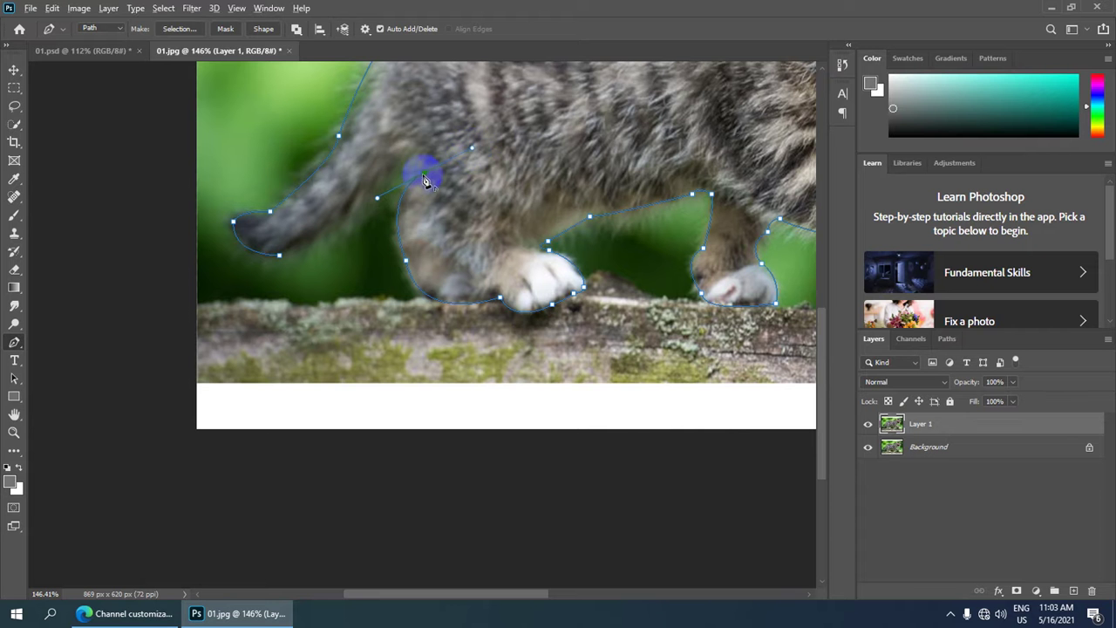
{"action": "left_click_drag", "start_coordinate": [423, 177], "coordinate": [356, 224]}
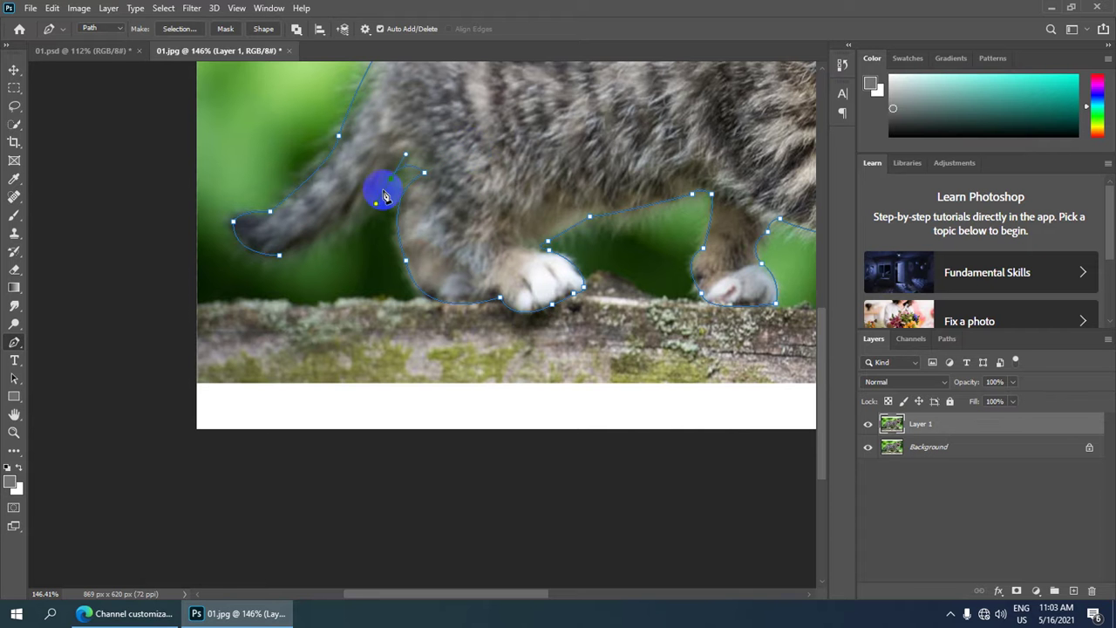
{"action": "left_click", "coordinate": [279, 254]}
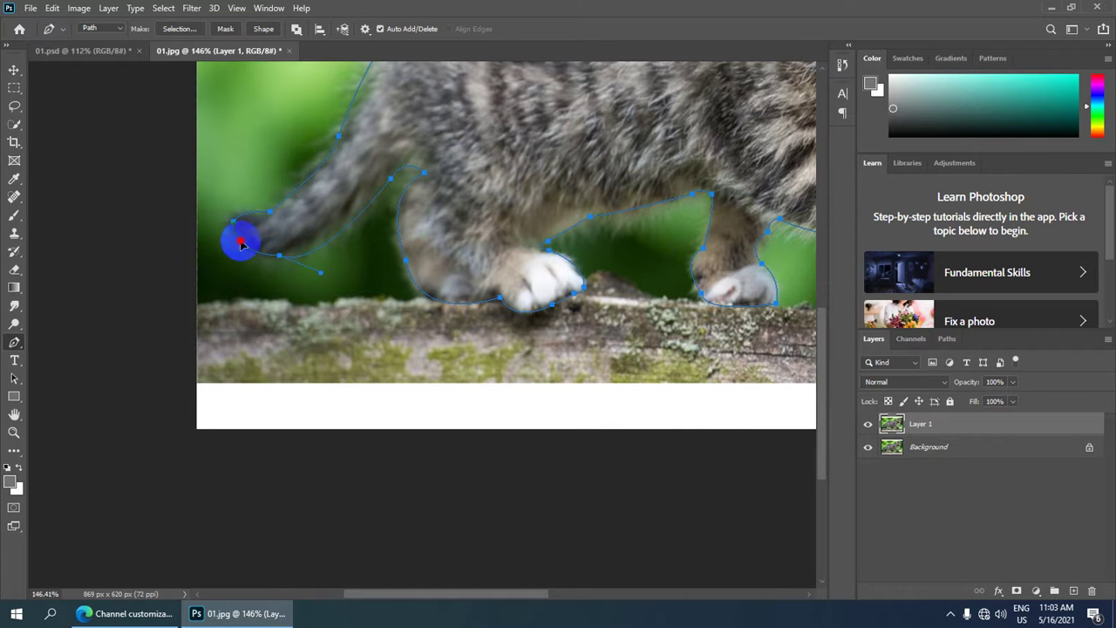
{"action": "key", "text": "ctrl+0"}
Turn the path into a selection with a 3-pixel feather and copy the kitten onto Layer 2.
{"action": "right_click", "coordinate": [476, 301]}
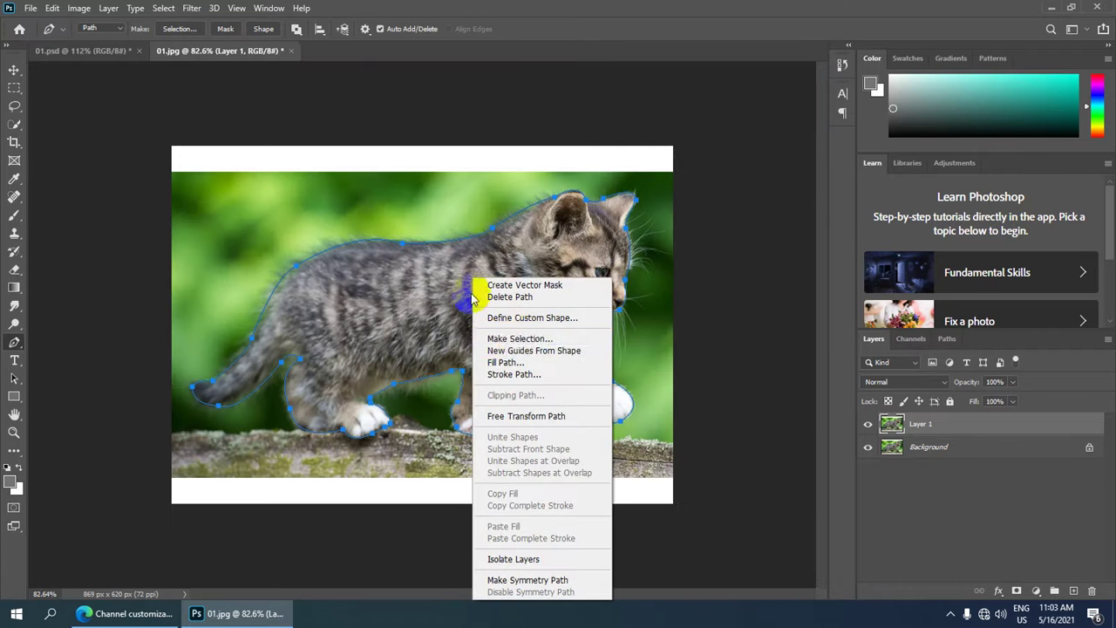
{"action": "left_click", "coordinate": [514, 336]}
{"action": "type", "text": "3"}
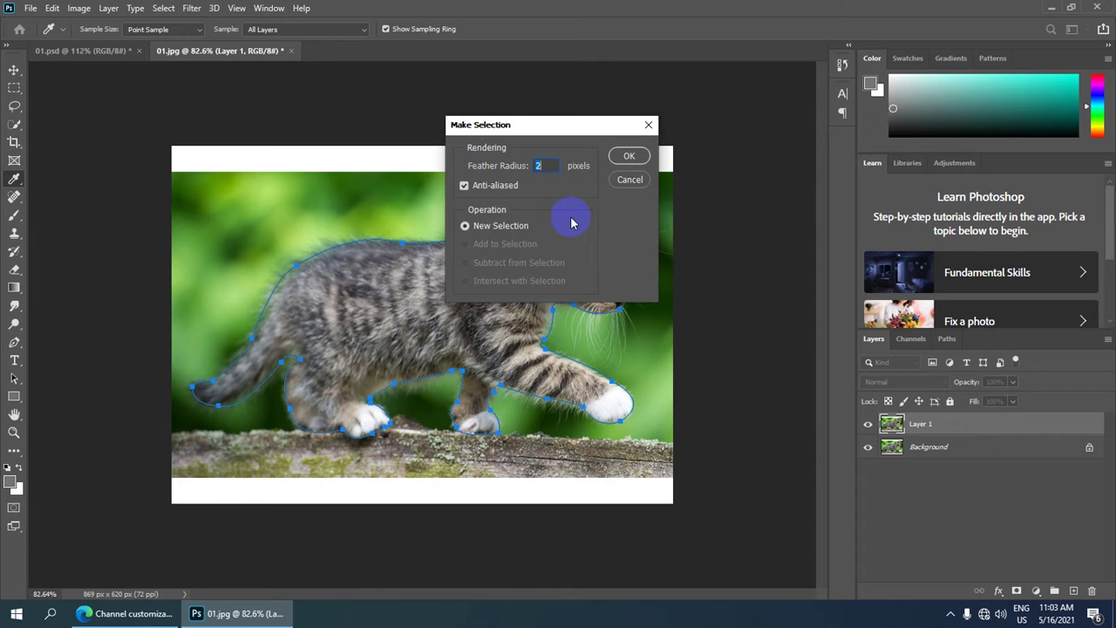
{"action": "left_click", "coordinate": [630, 157]}
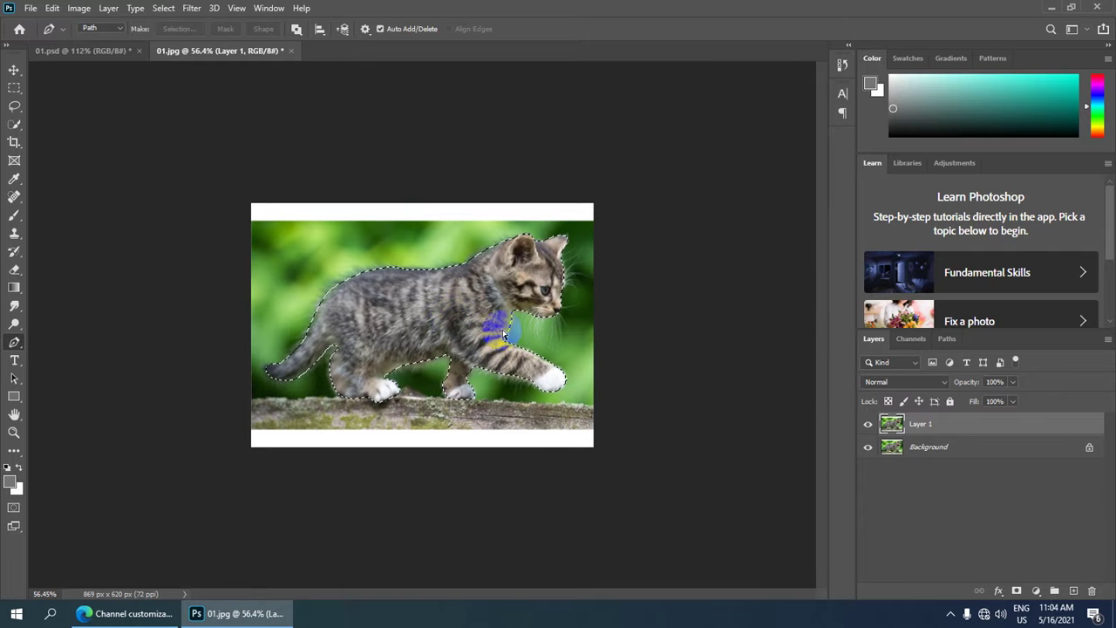
{"action": "key", "text": "ctrl+j"}
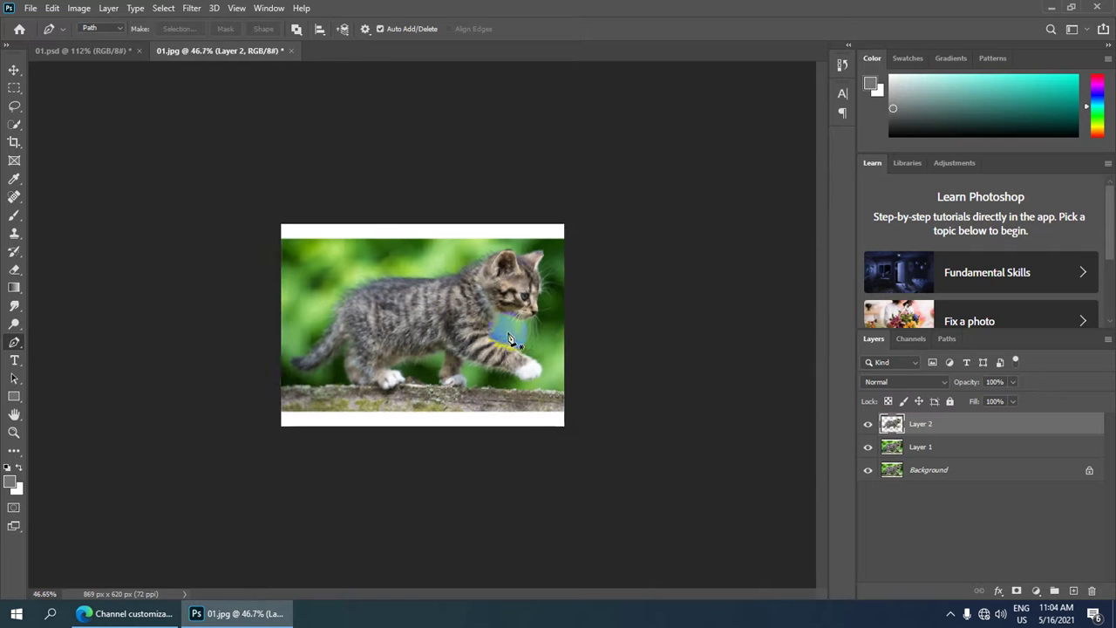
Lock transparent pixels on Layer 2 and hide Layer 1 and the Background.
{"action": "scroll", "coordinate": [510, 338], "scroll_direction": "up", "scroll_amount": 1}
{"action": "scroll", "coordinate": [502, 327], "scroll_direction": "up", "scroll_amount": 1}
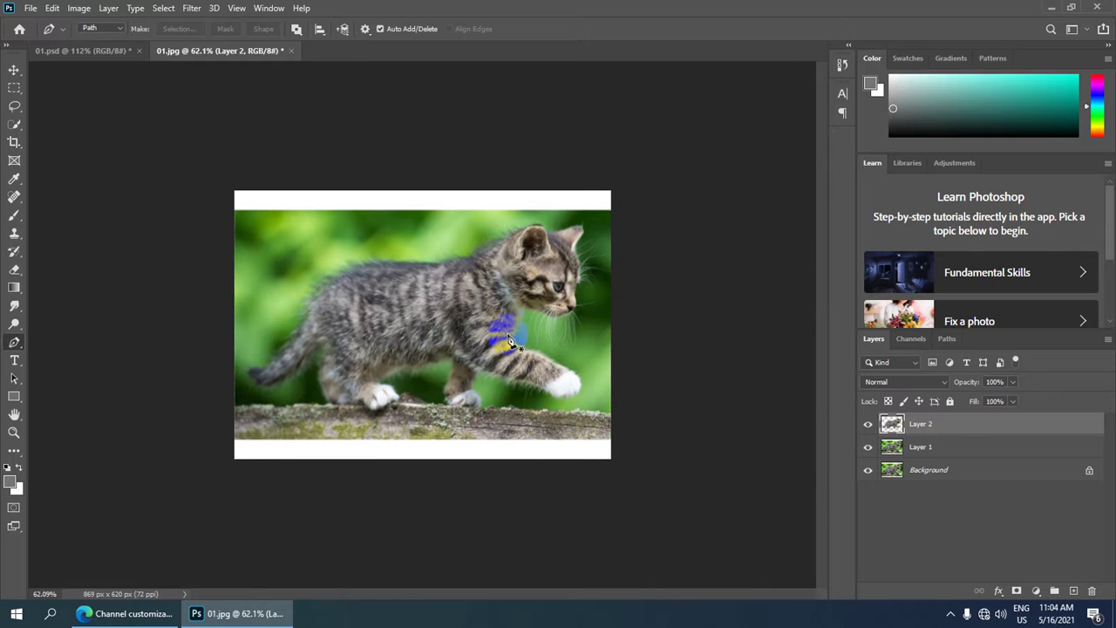
{"action": "left_click", "coordinate": [950, 454]}
{"action": "scroll", "coordinate": [776, 442], "scroll_direction": "down", "scroll_amount": 1}
{"action": "left_click", "coordinate": [923, 427]}
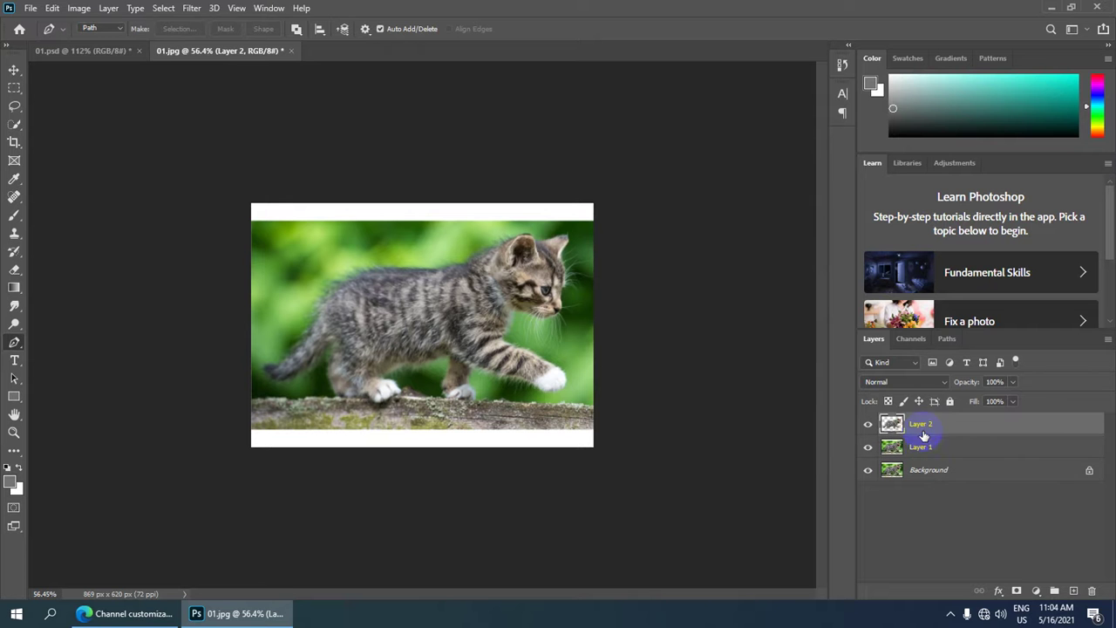
{"action": "scroll", "coordinate": [925, 418], "scroll_direction": "up", "scroll_amount": 3}
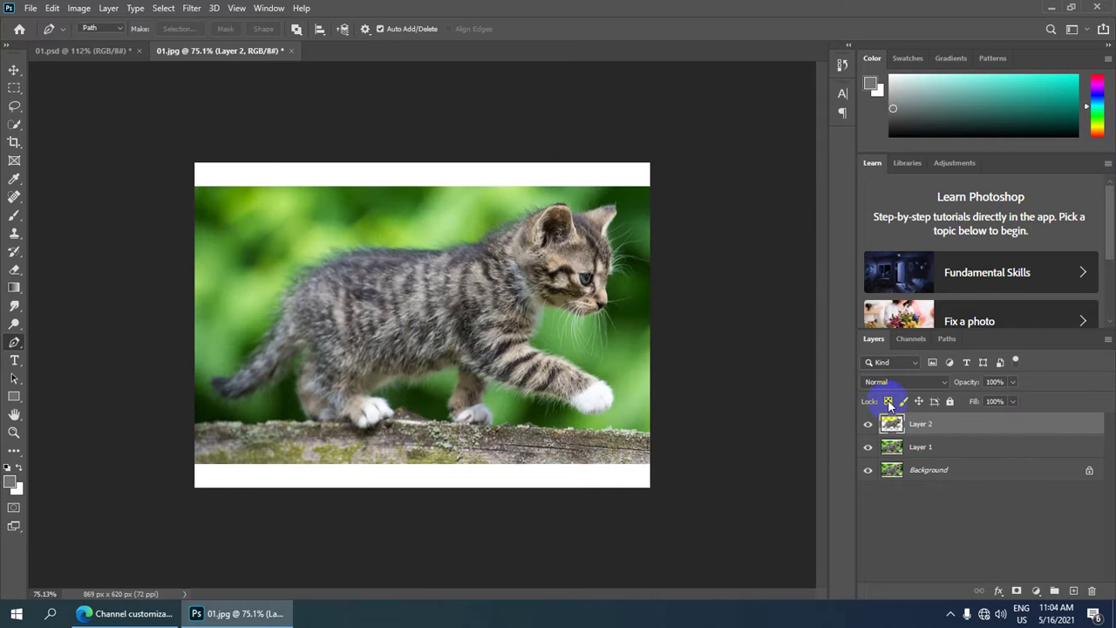
{"action": "left_click", "coordinate": [890, 404]}
{"action": "scroll", "coordinate": [511, 324], "scroll_direction": "down", "scroll_amount": 1}
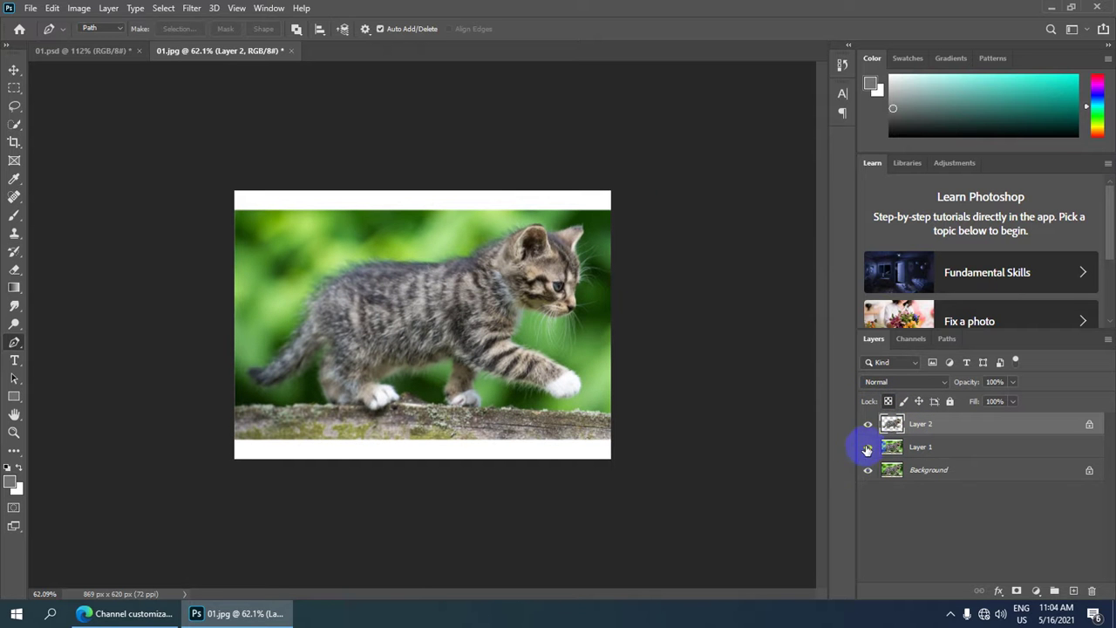
{"action": "left_click", "coordinate": [869, 470]}
{"action": "scroll", "coordinate": [296, 340], "scroll_direction": "down", "scroll_amount": 4}
{"action": "scroll", "coordinate": [117, 309], "scroll_direction": "up", "scroll_amount": 5}
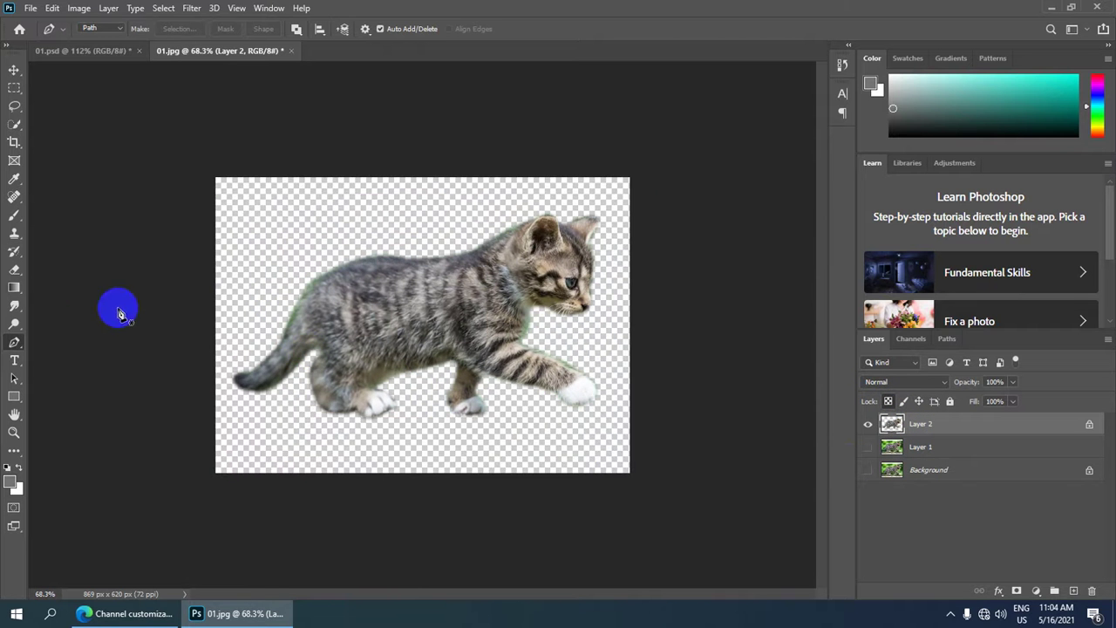
Smudge the kitten's fur edges along the back and upper tail at 30% strength.
{"action": "left_click", "coordinate": [19, 310]}
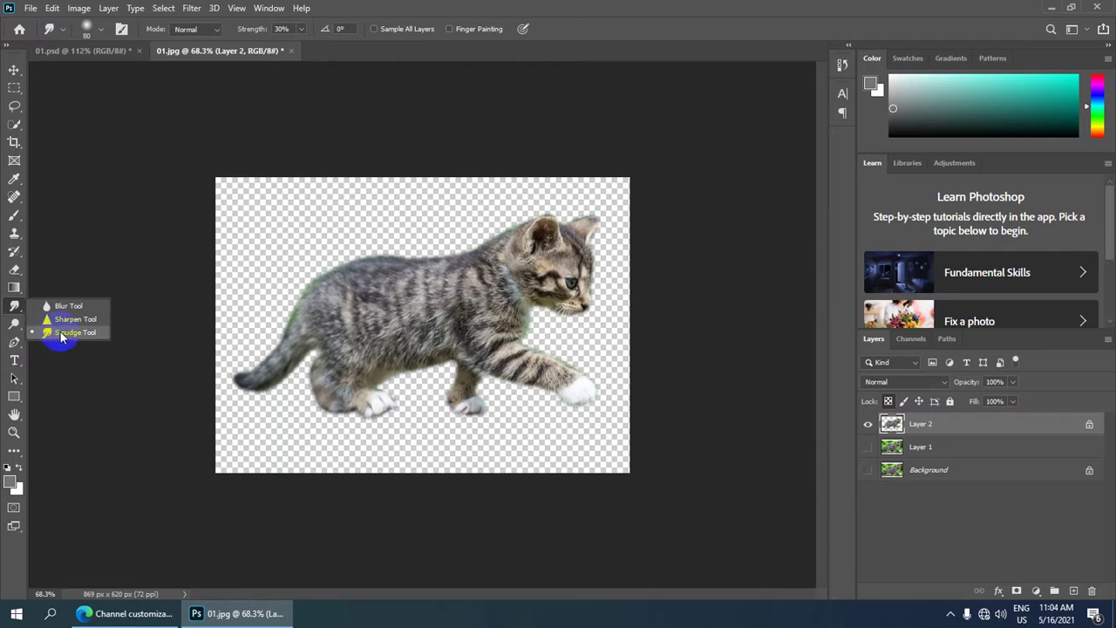
{"action": "left_click", "coordinate": [61, 332]}
{"action": "scroll", "coordinate": [407, 105], "scroll_direction": "up", "scroll_amount": 1}
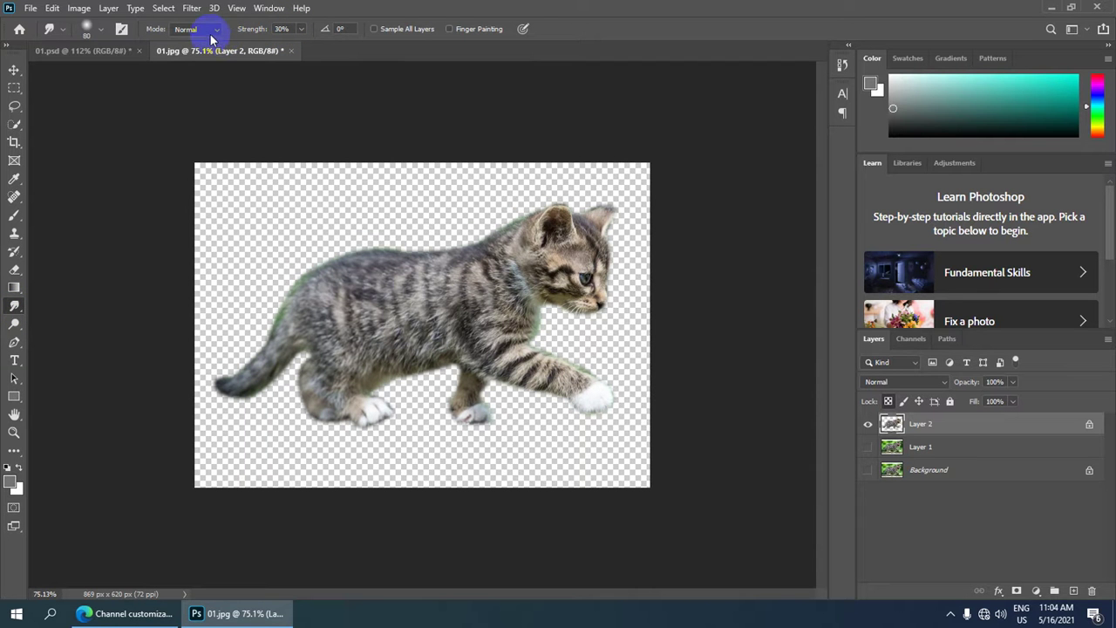
{"action": "scroll", "coordinate": [332, 249], "scroll_direction": "up", "scroll_amount": 3}
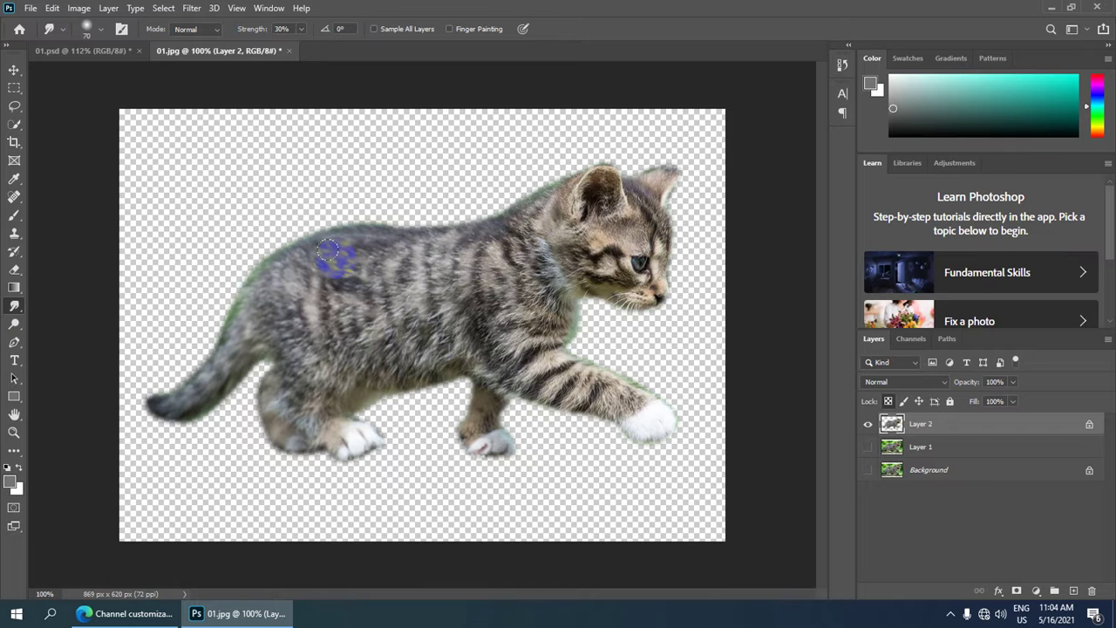
{"action": "scroll", "coordinate": [332, 255], "scroll_direction": "up", "scroll_amount": 3}
{"action": "scroll", "coordinate": [322, 248], "scroll_direction": "up", "scroll_amount": 1}
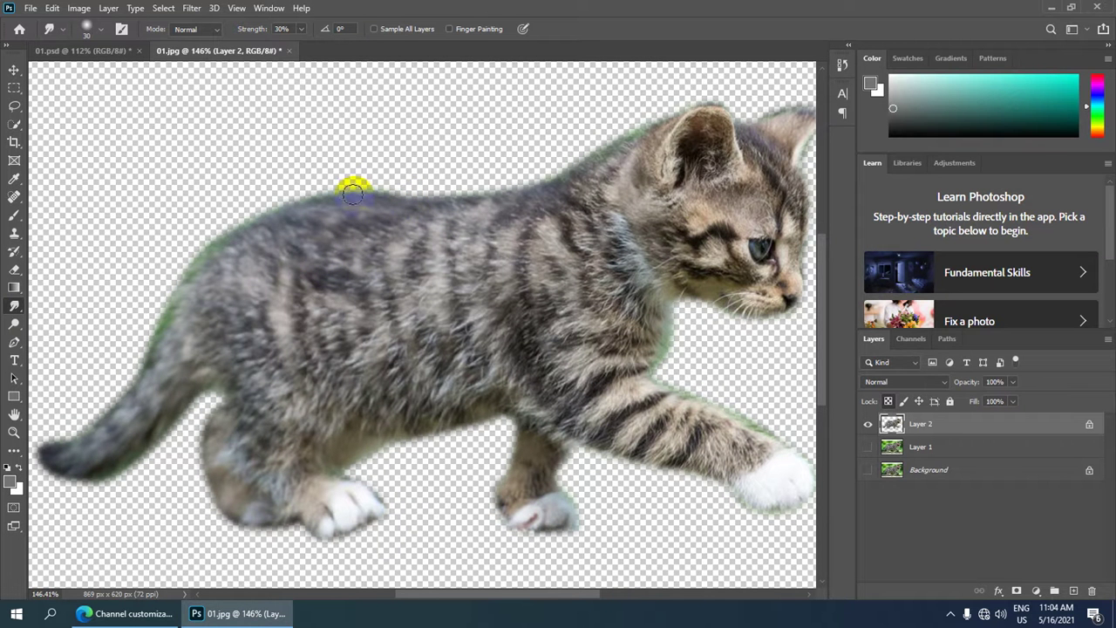
{"action": "mouse_move", "coordinate": [406, 198]}
{"action": "left_mouse_down"}
{"action": "mouse_move", "coordinate": [254, 212]}
{"action": "mouse_move", "coordinate": [239, 254]}
{"action": "mouse_move", "coordinate": [106, 355]}
{"action": "mouse_move", "coordinate": [142, 324]}
{"action": "left_mouse_up"}
{"action": "mouse_move", "coordinate": [112, 444]}
{"action": "left_mouse_down"}
{"action": "mouse_move", "coordinate": [137, 428]}
{"action": "mouse_move", "coordinate": [154, 448]}
{"action": "mouse_move", "coordinate": [219, 364]}
{"action": "mouse_move", "coordinate": [259, 381]}
{"action": "left_mouse_up"}
{"action": "mouse_move", "coordinate": [495, 203]}
{"action": "left_mouse_down"}
{"action": "mouse_move", "coordinate": [366, 181]}
{"action": "mouse_move", "coordinate": [613, 144]}
{"action": "left_mouse_up"}
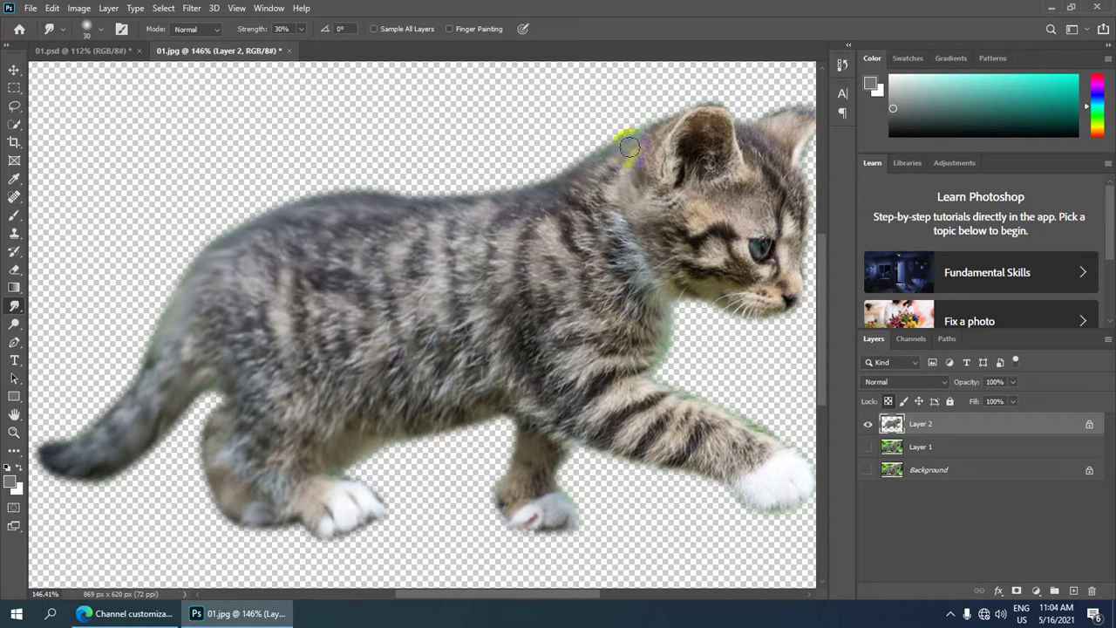
Smudge the fur between the ears, down to the chin, around the paws and along the belly.
{"action": "left_click_drag", "start_coordinate": [712, 165], "coordinate": [539, 152]}
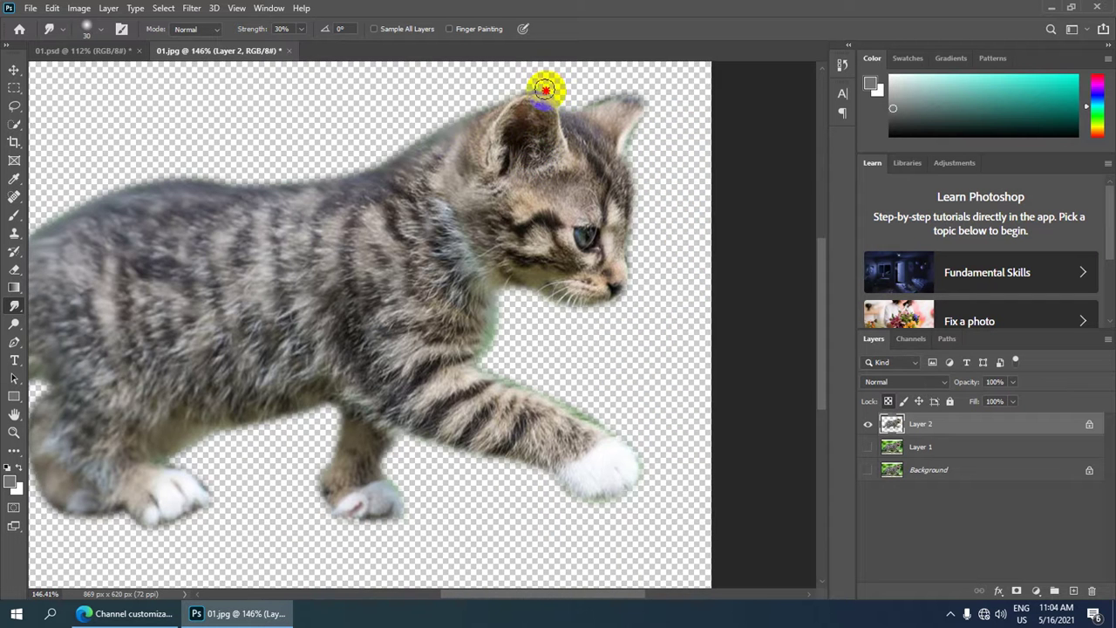
{"action": "mouse_move", "coordinate": [545, 90]}
{"action": "left_mouse_down"}
{"action": "mouse_move", "coordinate": [524, 99]}
{"action": "mouse_move", "coordinate": [626, 100]}
{"action": "left_mouse_up"}
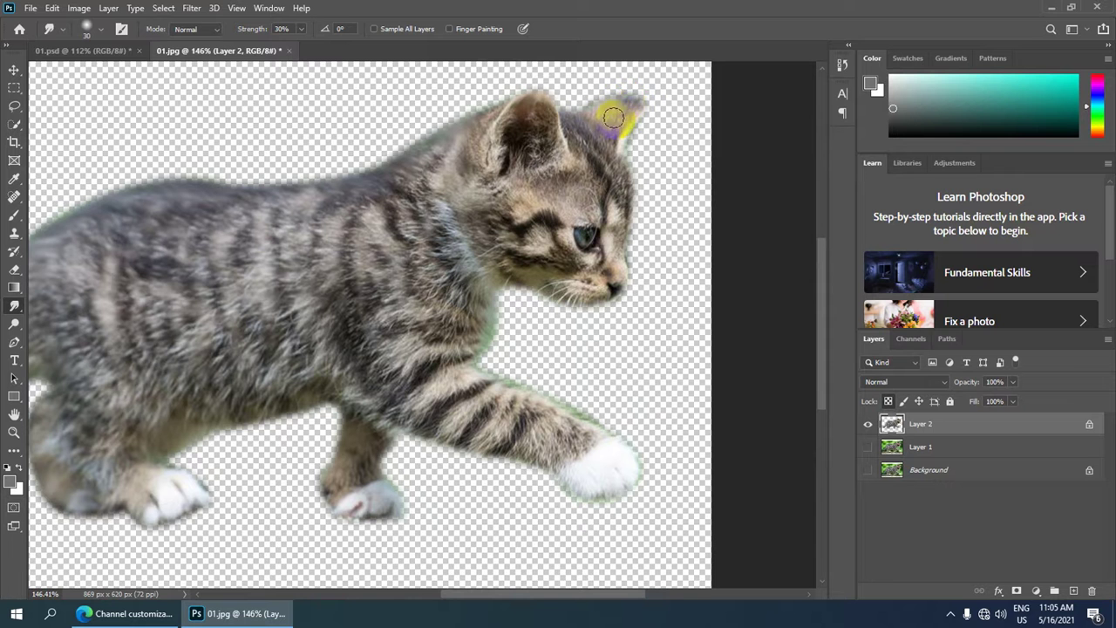
{"action": "mouse_move", "coordinate": [571, 291]}
{"action": "left_mouse_down"}
{"action": "mouse_move", "coordinate": [546, 309]}
{"action": "mouse_move", "coordinate": [456, 309]}
{"action": "mouse_move", "coordinate": [448, 323]}
{"action": "mouse_move", "coordinate": [462, 353]}
{"action": "mouse_move", "coordinate": [491, 357]}
{"action": "left_mouse_up"}
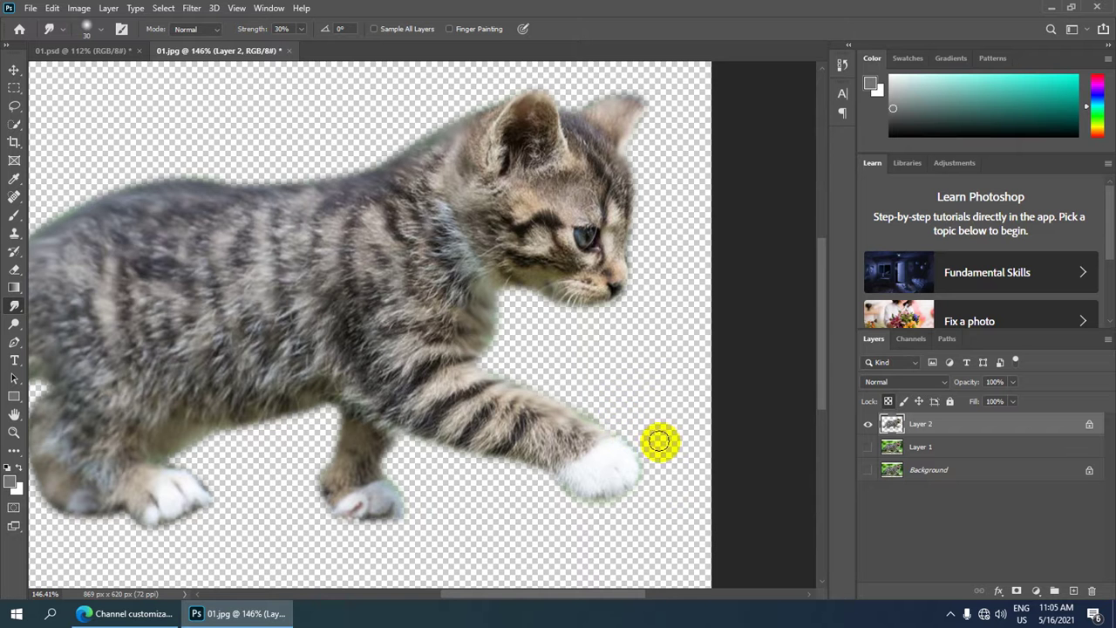
{"action": "mouse_move", "coordinate": [646, 449]}
{"action": "left_mouse_down"}
{"action": "mouse_move", "coordinate": [623, 469]}
{"action": "mouse_move", "coordinate": [633, 465]}
{"action": "left_mouse_up"}
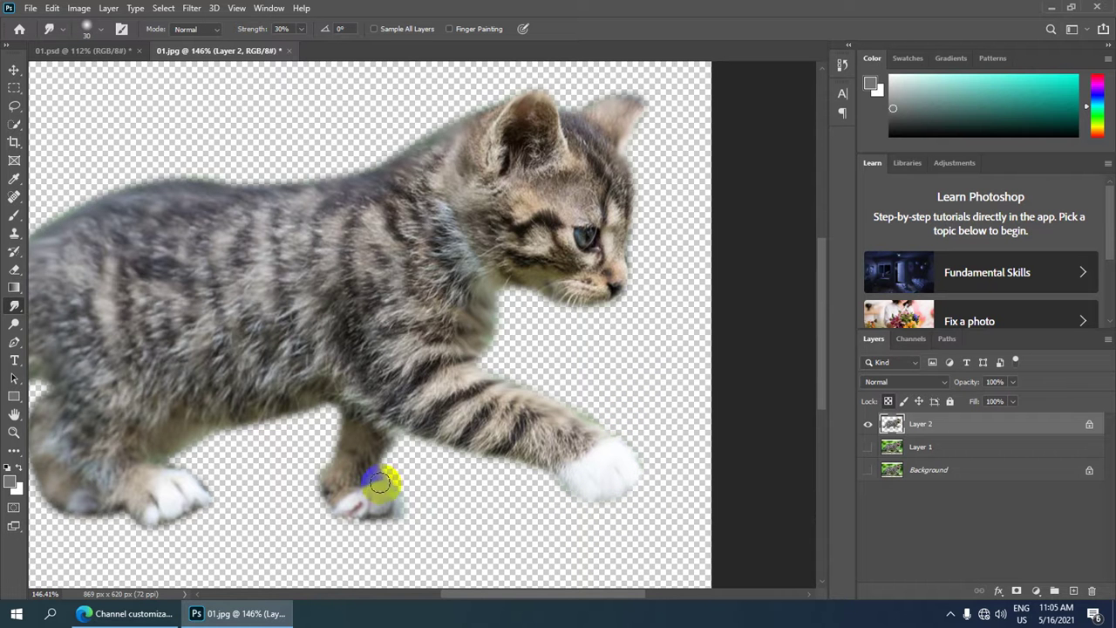
{"action": "mouse_move", "coordinate": [374, 474]}
{"action": "left_mouse_down"}
{"action": "mouse_move", "coordinate": [425, 508]}
{"action": "mouse_move", "coordinate": [419, 516]}
{"action": "left_mouse_up"}
{"action": "left_click_drag", "start_coordinate": [349, 354], "coordinate": [560, 237]}
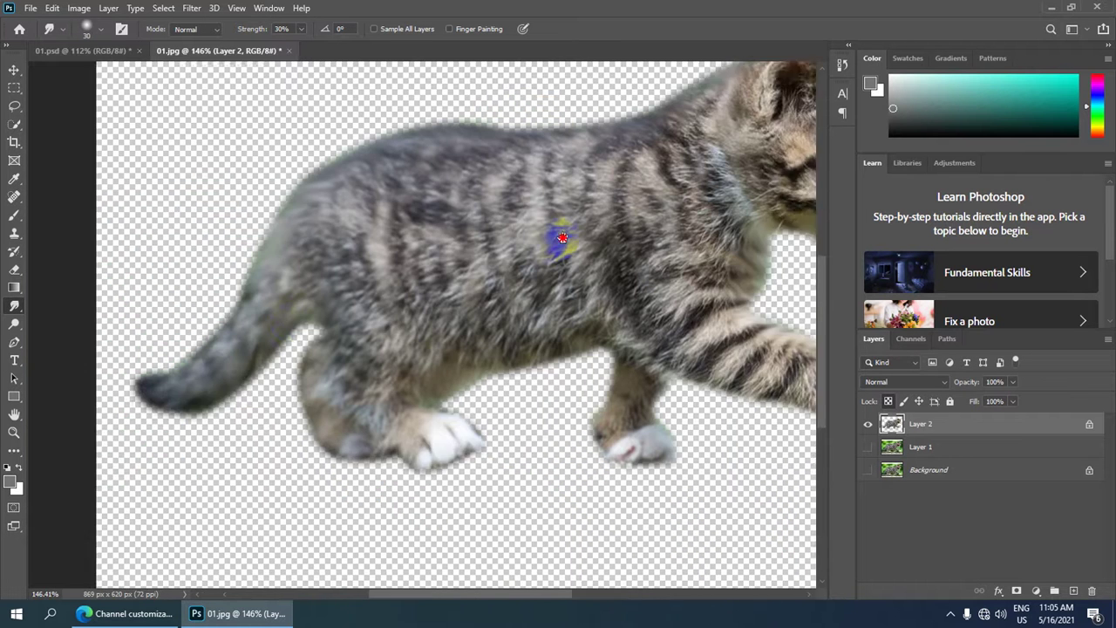
{"action": "mouse_move", "coordinate": [334, 172]}
{"action": "left_mouse_down"}
{"action": "mouse_move", "coordinate": [481, 354]}
{"action": "mouse_move", "coordinate": [523, 351]}
{"action": "left_mouse_up"}
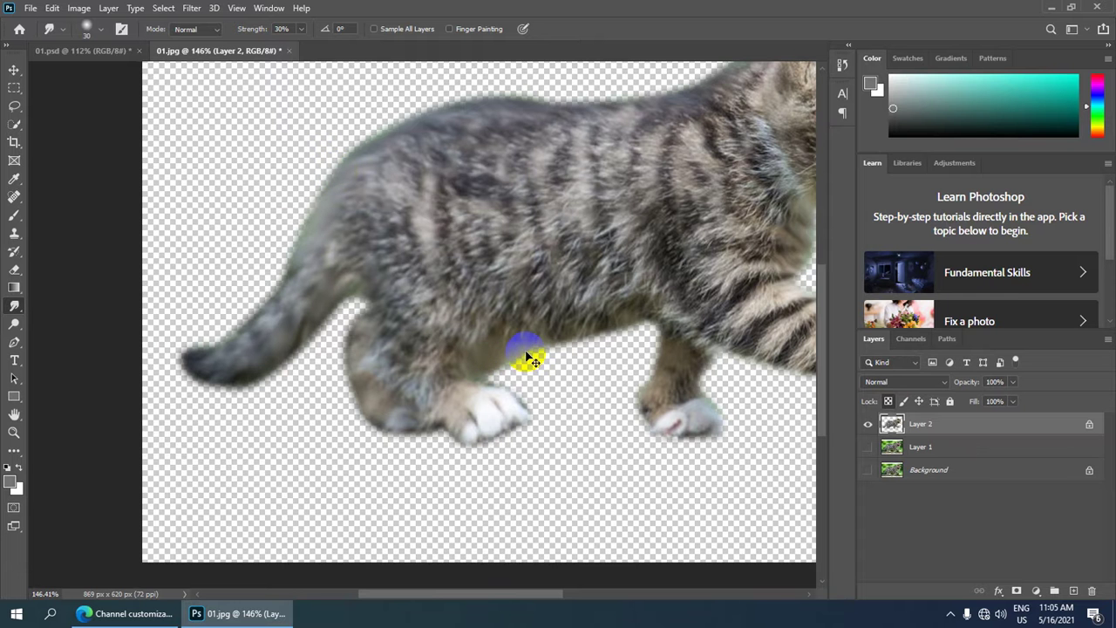
{"action": "key", "text": "ctrl+0"}
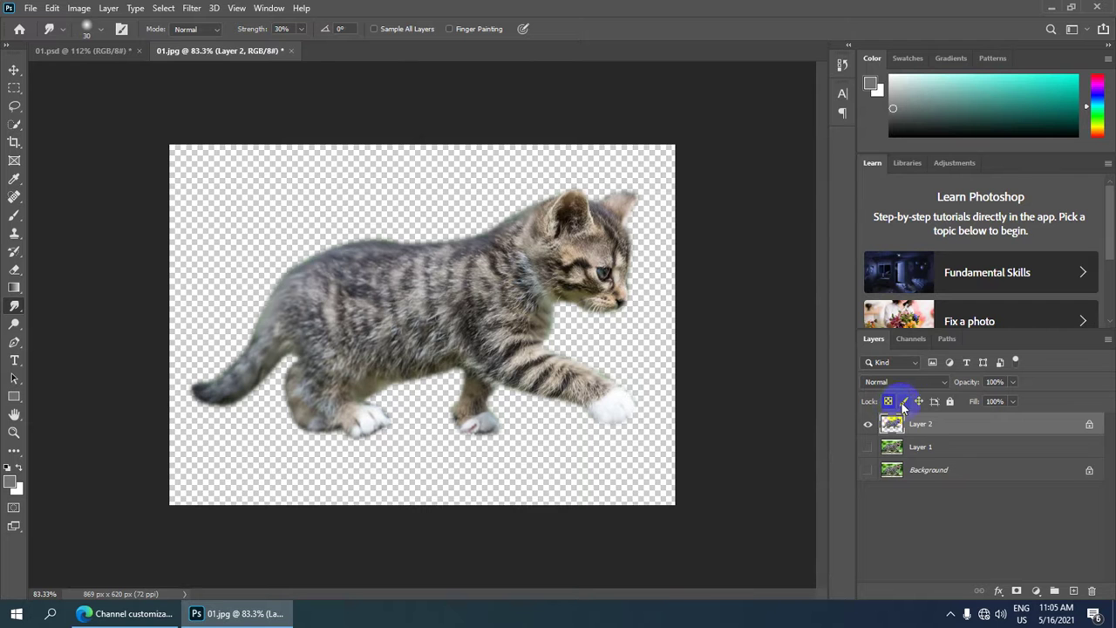
Duplicate Layer 2, unlock its transparent pixels, and make Layer 2 copy active.
{"action": "key", "text": "ctrl+j"}
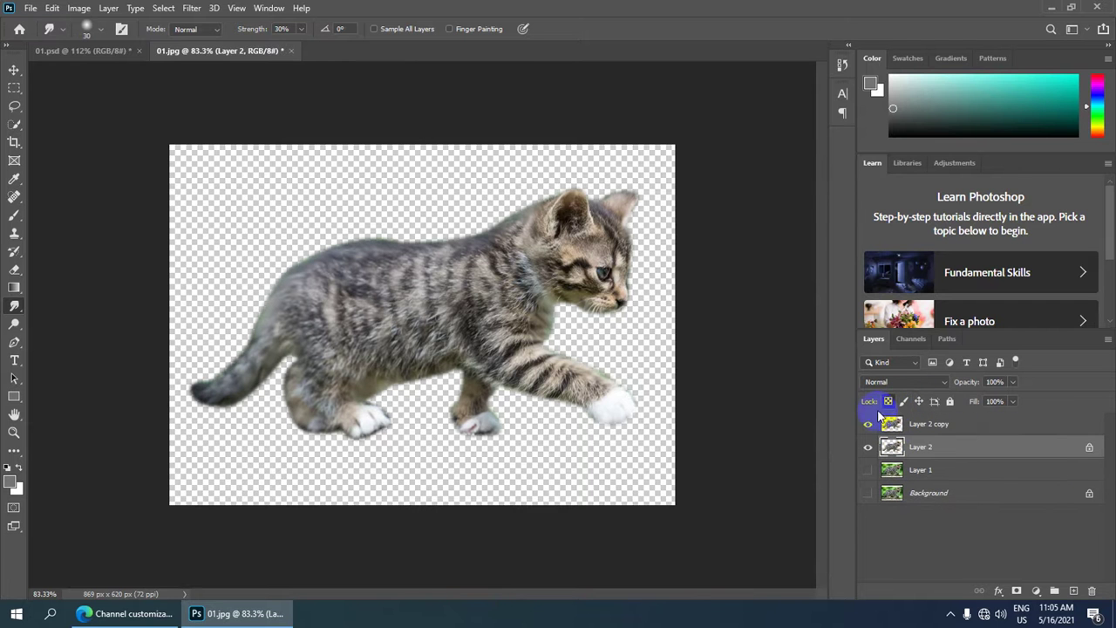
{"action": "left_click", "coordinate": [891, 402]}
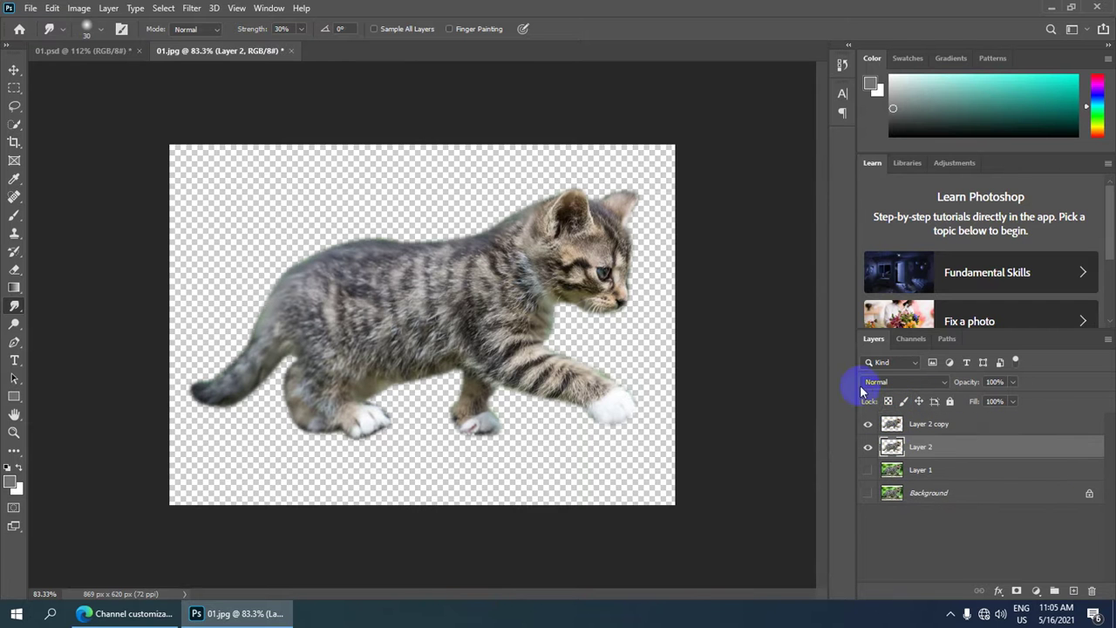
{"action": "left_click", "coordinate": [947, 432]}
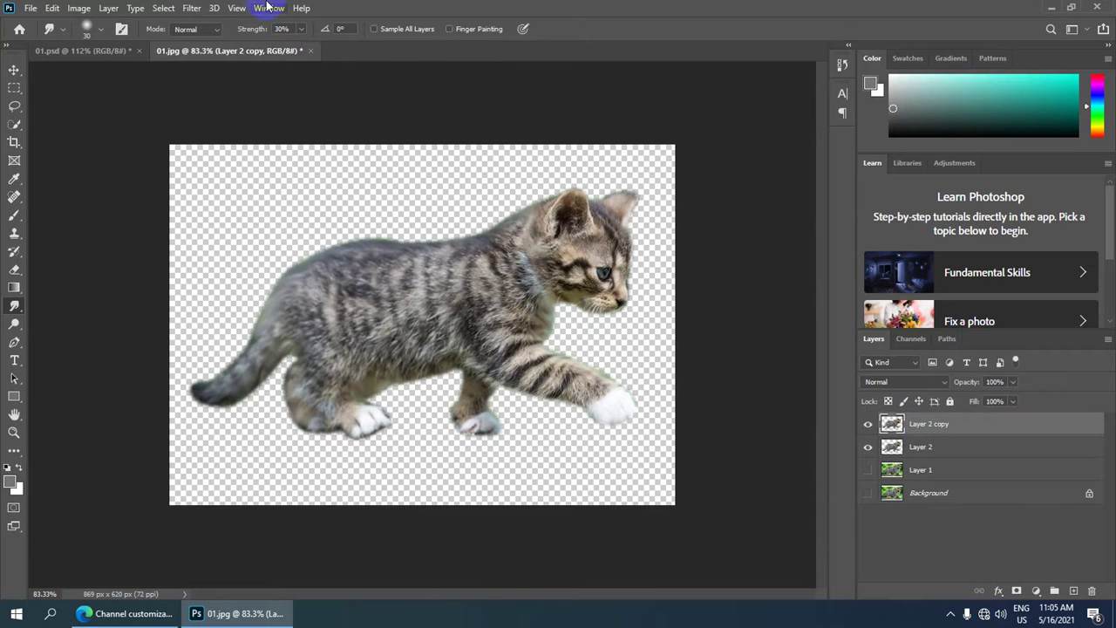
{"action": "left_click", "coordinate": [194, 8]}
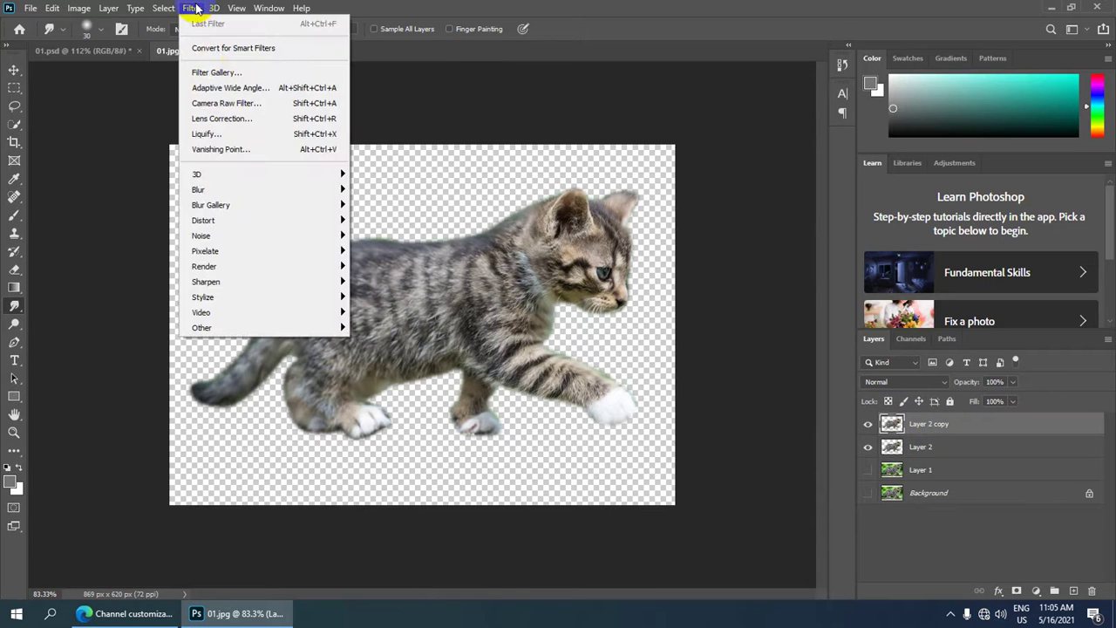
Open Liquify and set the Forward Warp brush size to 200.
{"action": "left_click", "coordinate": [234, 135]}
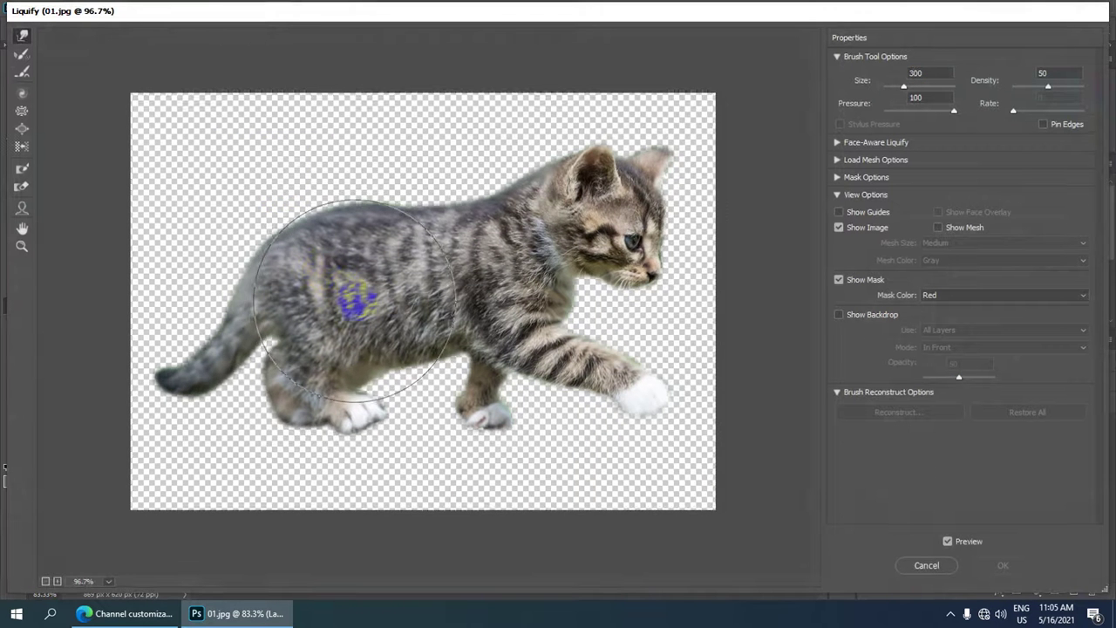
{"action": "key", "text": "ctrl+minus"}
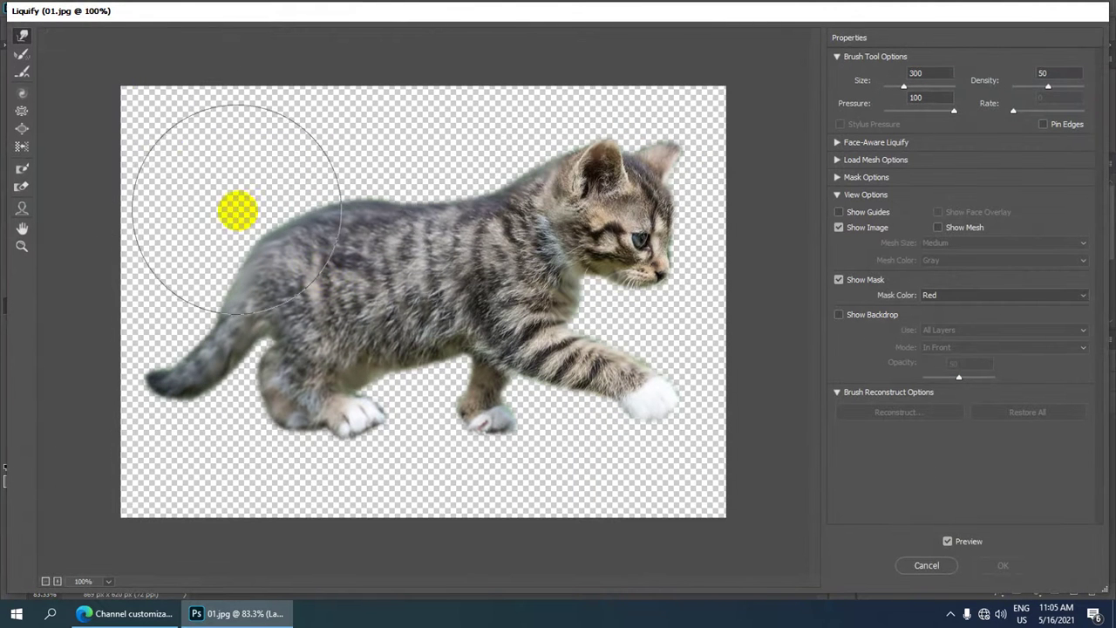
{"action": "key", "text": "bracketleft"}
{"action": "key", "text": "bracketleft"}
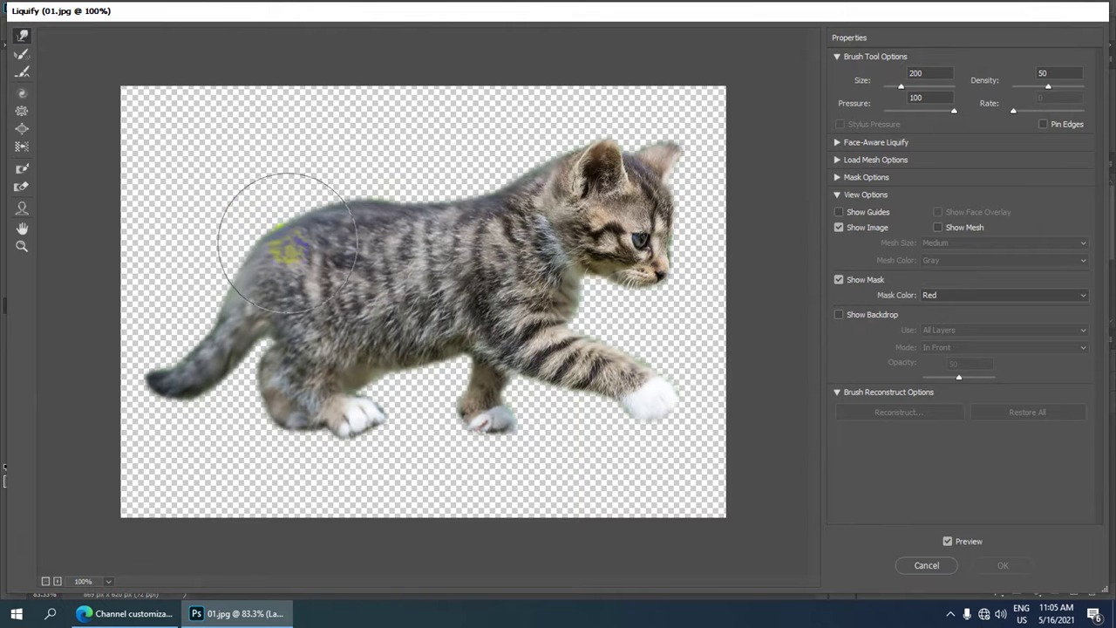
{"action": "key", "text": "ctrl+plus"}
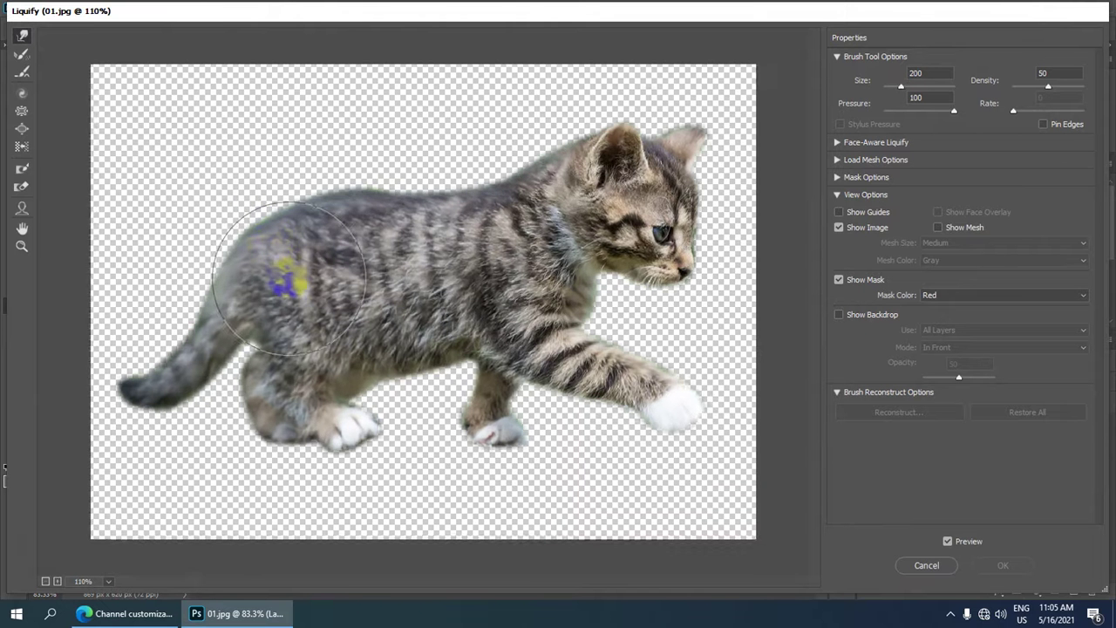
Warp the kitten's back and rear leftward into long swept streaks and apply the Liquify.
{"action": "left_click_drag", "start_coordinate": [288, 249], "coordinate": [141, 141]}
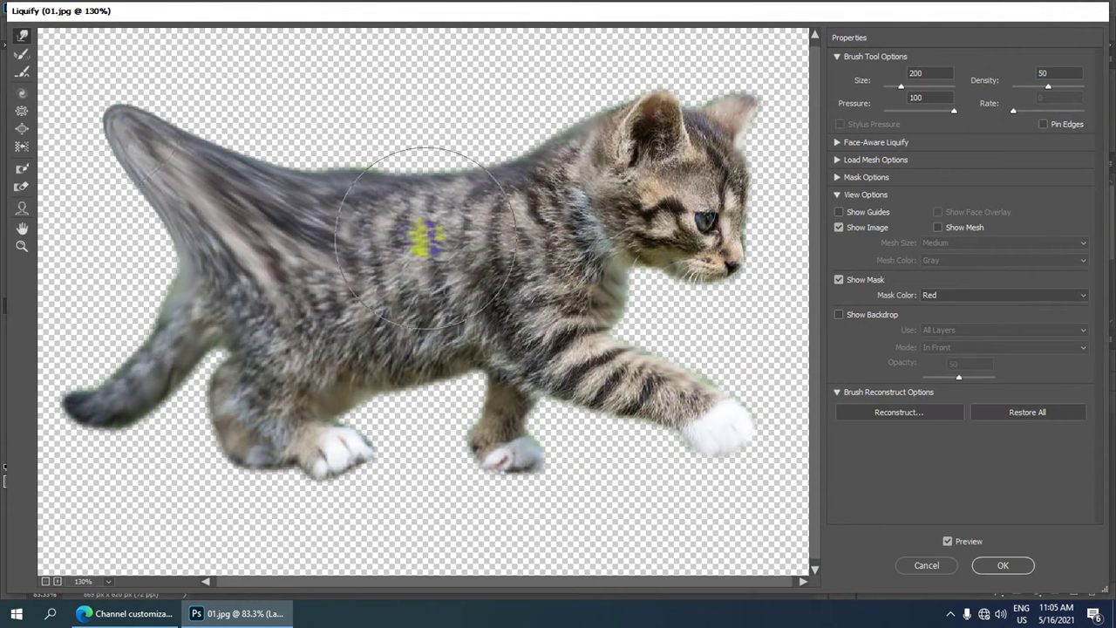
{"action": "mouse_move", "coordinate": [419, 237]}
{"action": "left_mouse_down"}
{"action": "mouse_move", "coordinate": [130, 87]}
{"action": "mouse_move", "coordinate": [44, 340]}
{"action": "left_mouse_up"}
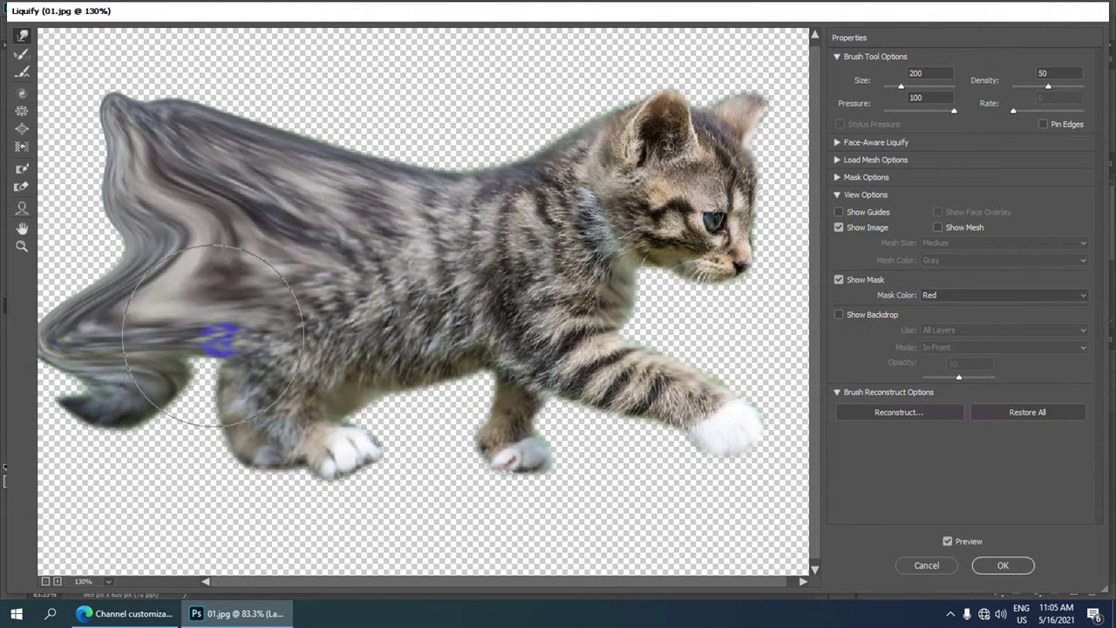
{"action": "mouse_move", "coordinate": [219, 337]}
{"action": "left_mouse_down"}
{"action": "mouse_move", "coordinate": [249, 369]}
{"action": "mouse_move", "coordinate": [174, 411]}
{"action": "mouse_move", "coordinate": [89, 214]}
{"action": "mouse_move", "coordinate": [149, 175]}
{"action": "left_mouse_up"}
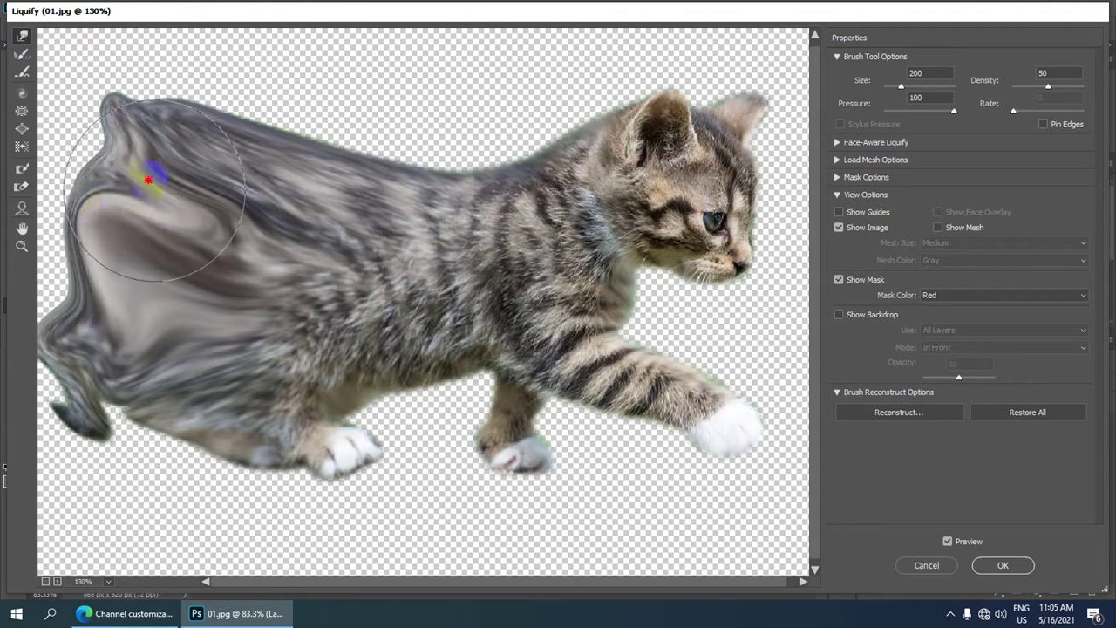
{"action": "key", "text": "ctrl+minus"}
{"action": "mouse_move", "coordinate": [232, 112]}
{"action": "left_mouse_down"}
{"action": "mouse_move", "coordinate": [299, 149]}
{"action": "mouse_move", "coordinate": [161, 131]}
{"action": "mouse_move", "coordinate": [162, 88]}
{"action": "mouse_move", "coordinate": [200, 55]}
{"action": "mouse_move", "coordinate": [324, 70]}
{"action": "mouse_move", "coordinate": [288, 179]}
{"action": "mouse_move", "coordinate": [219, 169]}
{"action": "mouse_move", "coordinate": [104, 199]}
{"action": "mouse_move", "coordinate": [105, 119]}
{"action": "mouse_move", "coordinate": [134, 358]}
{"action": "mouse_move", "coordinate": [174, 257]}
{"action": "mouse_move", "coordinate": [157, 373]}
{"action": "mouse_move", "coordinate": [296, 273]}
{"action": "left_mouse_up"}
{"action": "scroll", "coordinate": [297, 272], "scroll_direction": "down", "scroll_amount": 1}
{"action": "scroll", "coordinate": [297, 272], "scroll_direction": "down", "scroll_amount": 2}
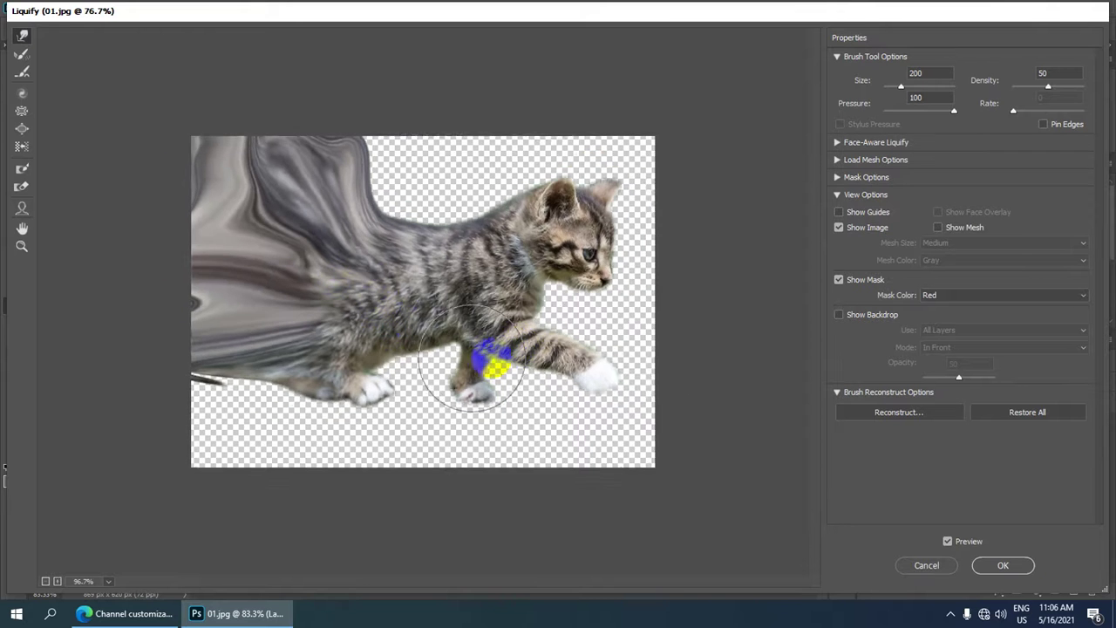
{"action": "scroll", "coordinate": [486, 361], "scroll_direction": "down", "scroll_amount": 1}
{"action": "scroll", "coordinate": [499, 324], "scroll_direction": "down", "scroll_amount": 1}
{"action": "scroll", "coordinate": [486, 319], "scroll_direction": "down", "scroll_amount": 1}
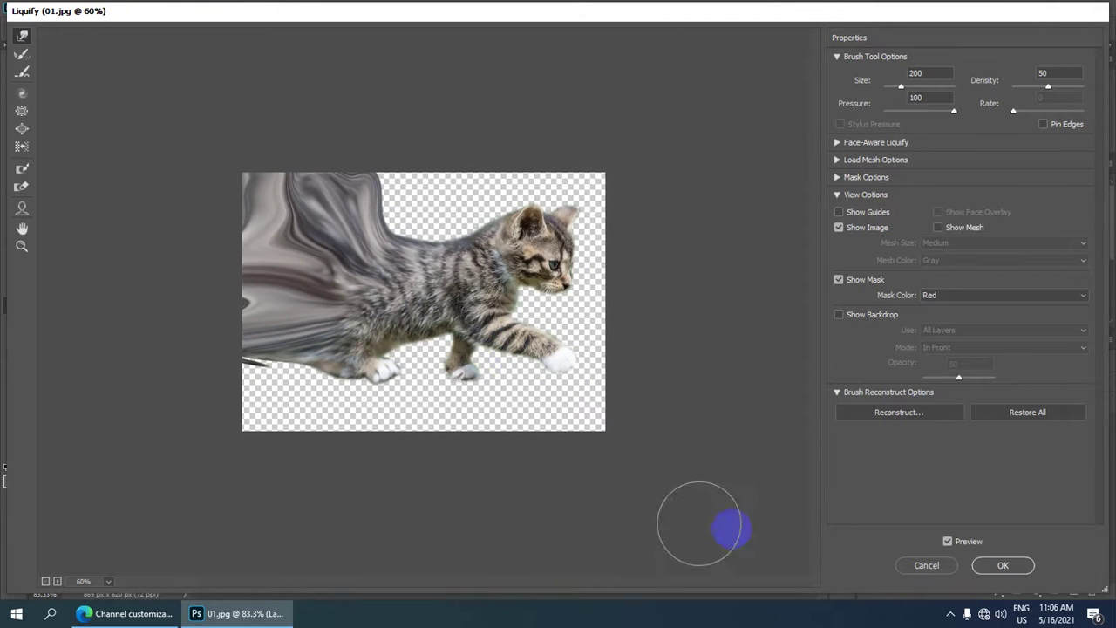
{"action": "left_click", "coordinate": [1004, 566]}
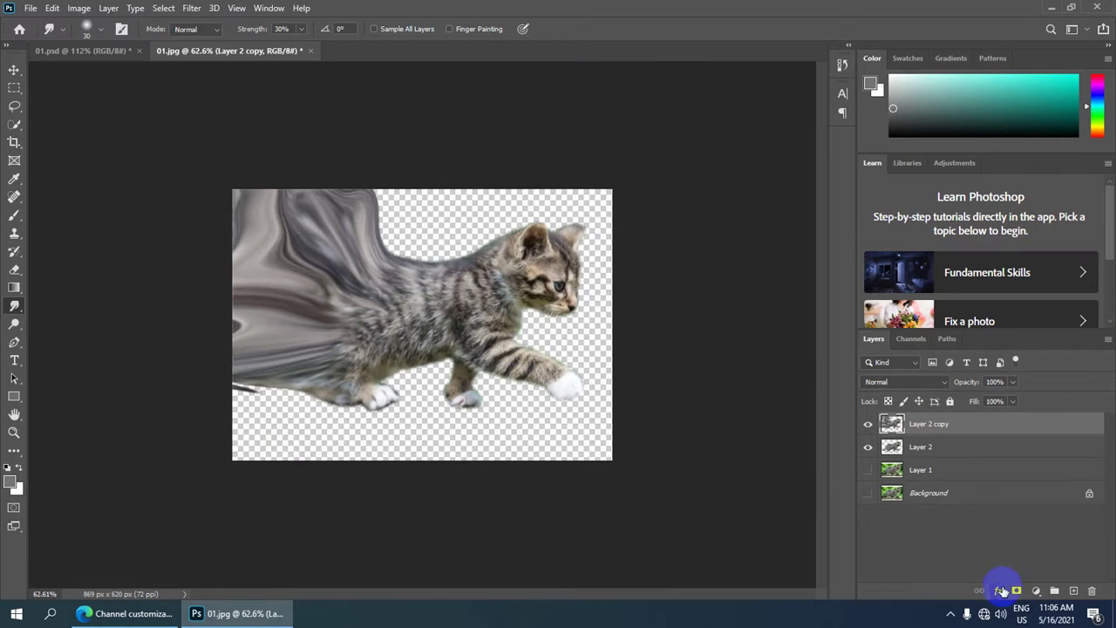
Give Layer 2 copy an inverted black mask and Layer 2 a white mask.
{"action": "left_click", "coordinate": [1017, 592]}
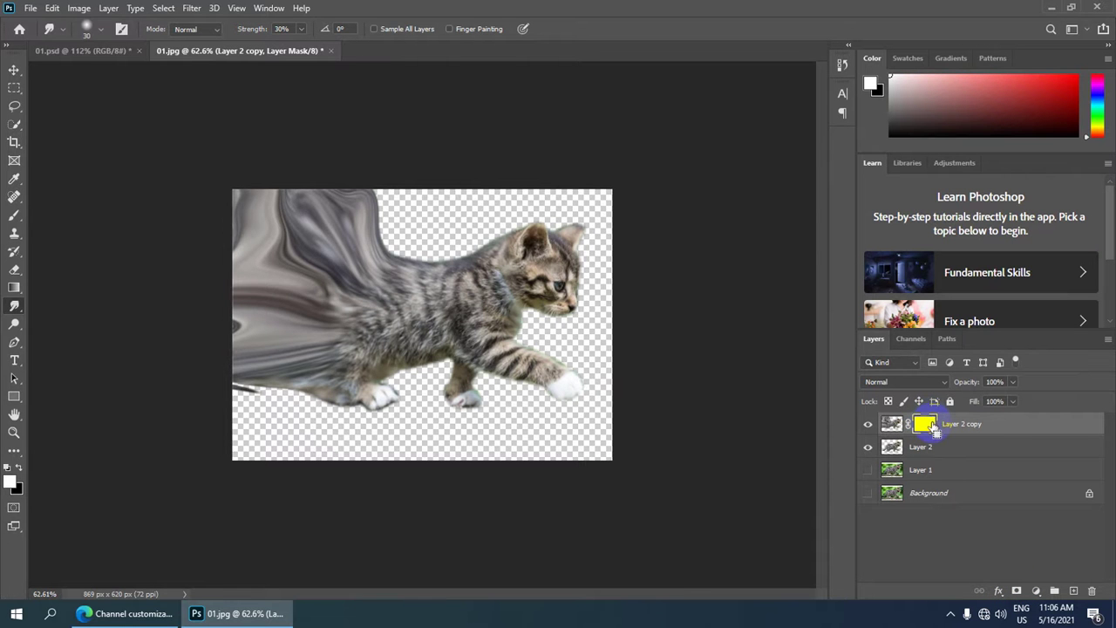
{"action": "key", "text": "ctrl+i"}
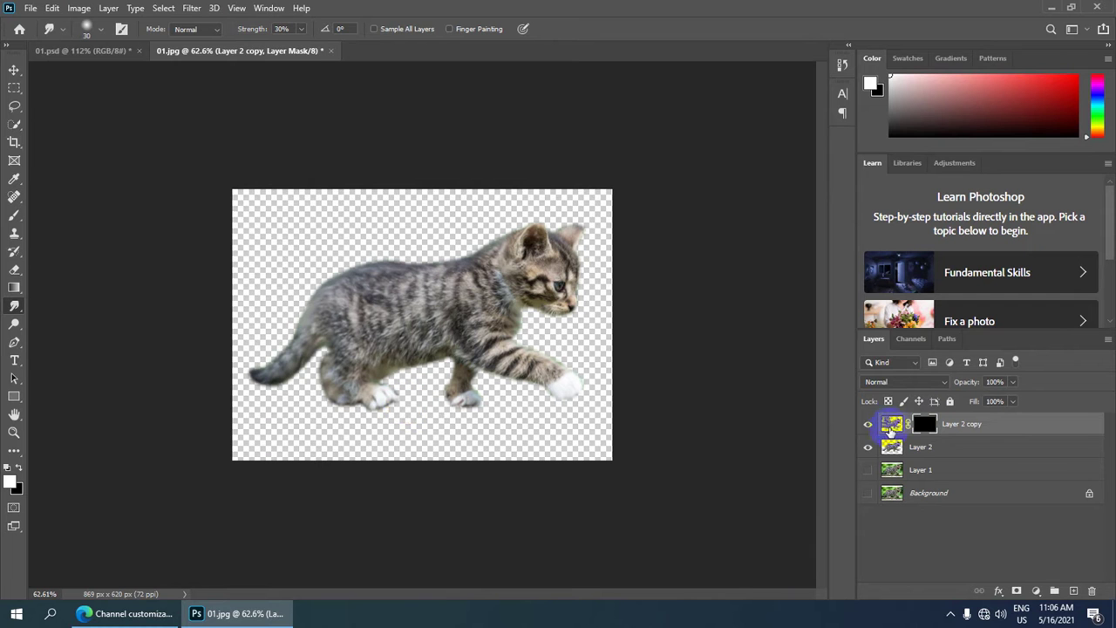
{"action": "left_click", "coordinate": [925, 448]}
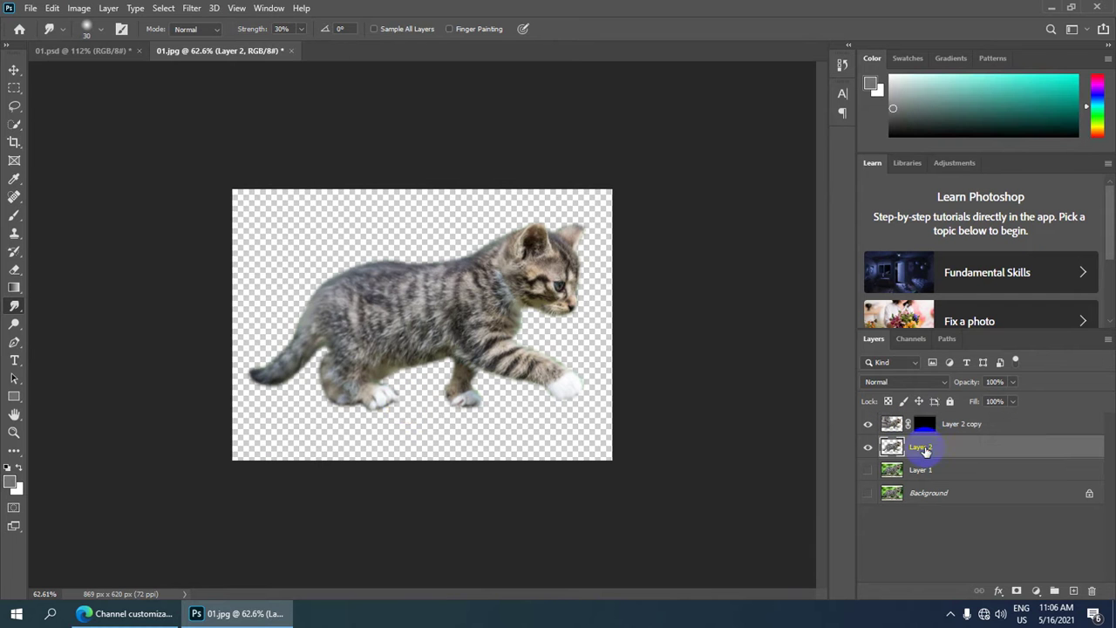
{"action": "left_click", "coordinate": [1032, 591]}
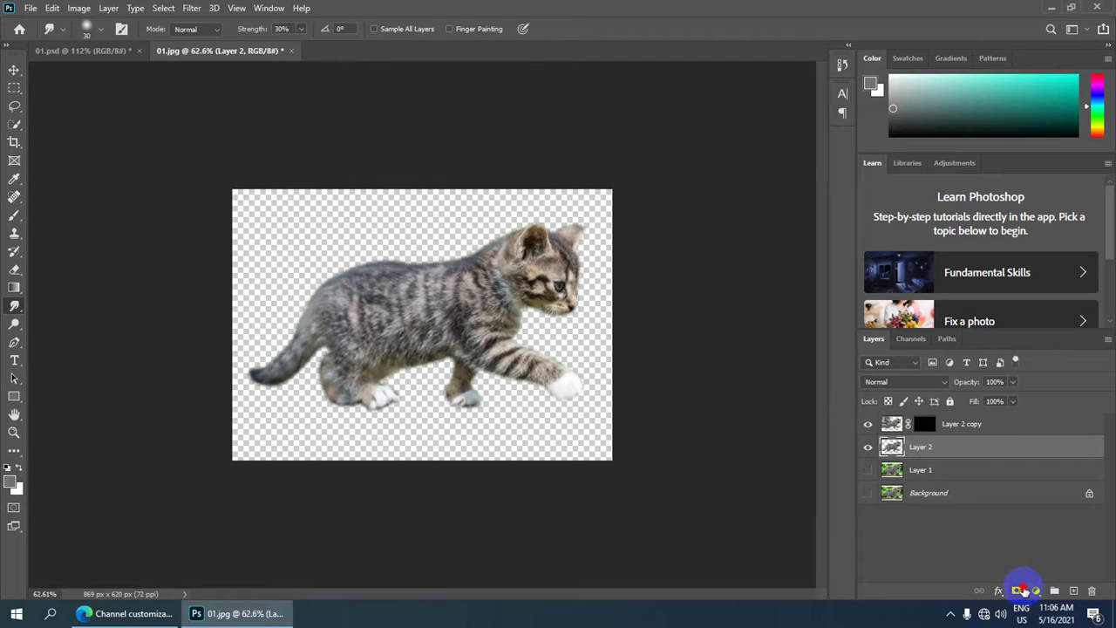
{"action": "left_click_drag", "start_coordinate": [925, 448], "coordinate": [585, 392]}
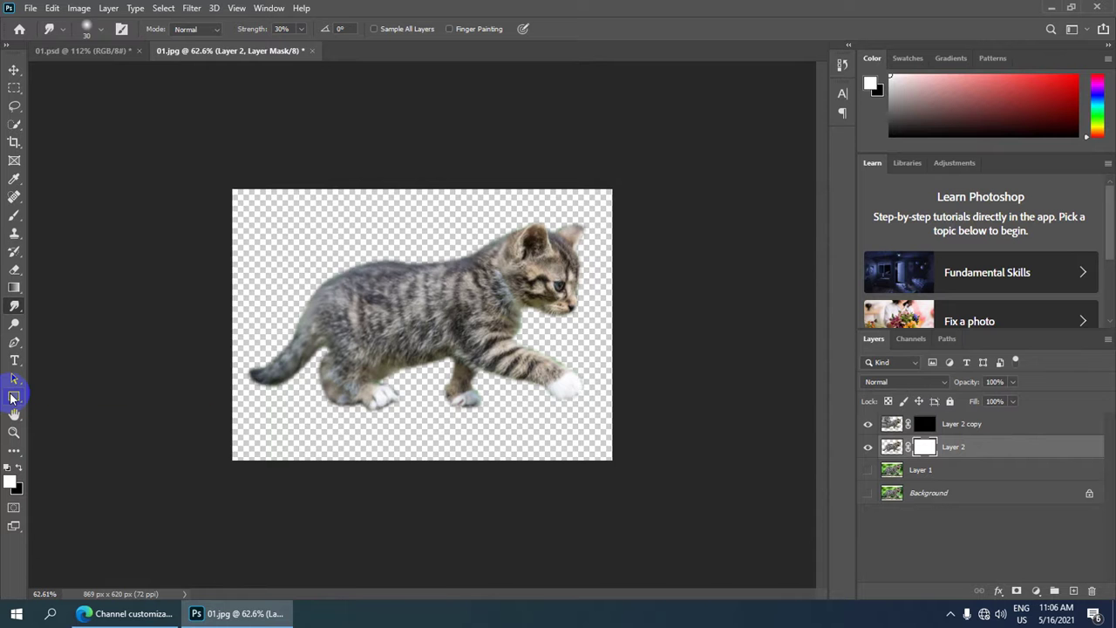
With black as foreground, choose the 284 px speckled particle brush tip with spacing off.
{"action": "key", "text": "ctrl+plus"}
{"action": "left_click", "coordinate": [11, 471]}
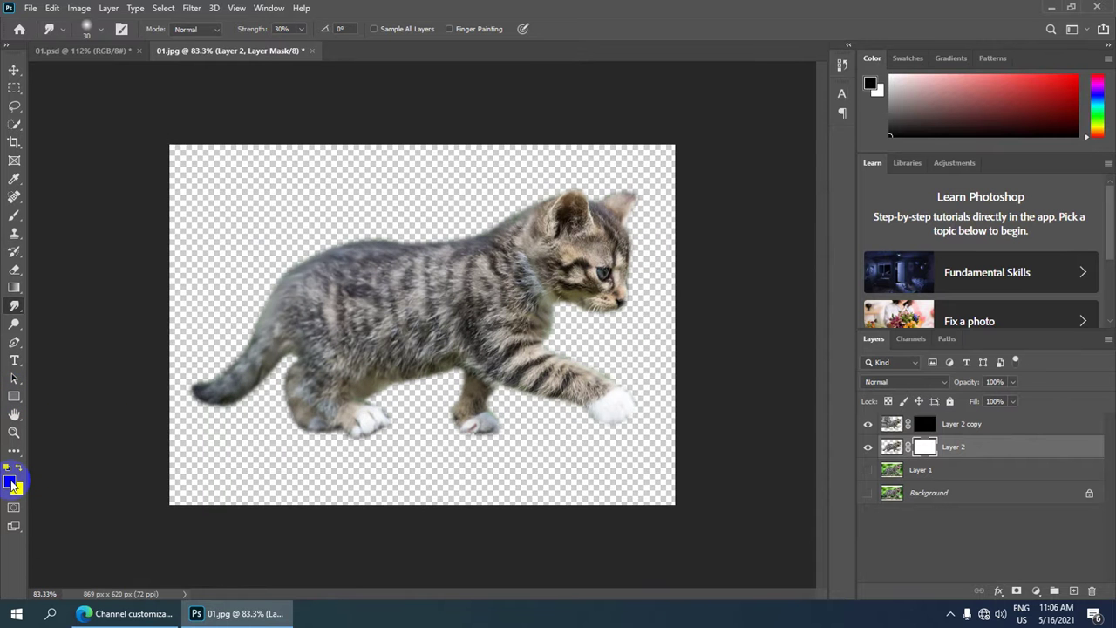
{"action": "left_click", "coordinate": [13, 219]}
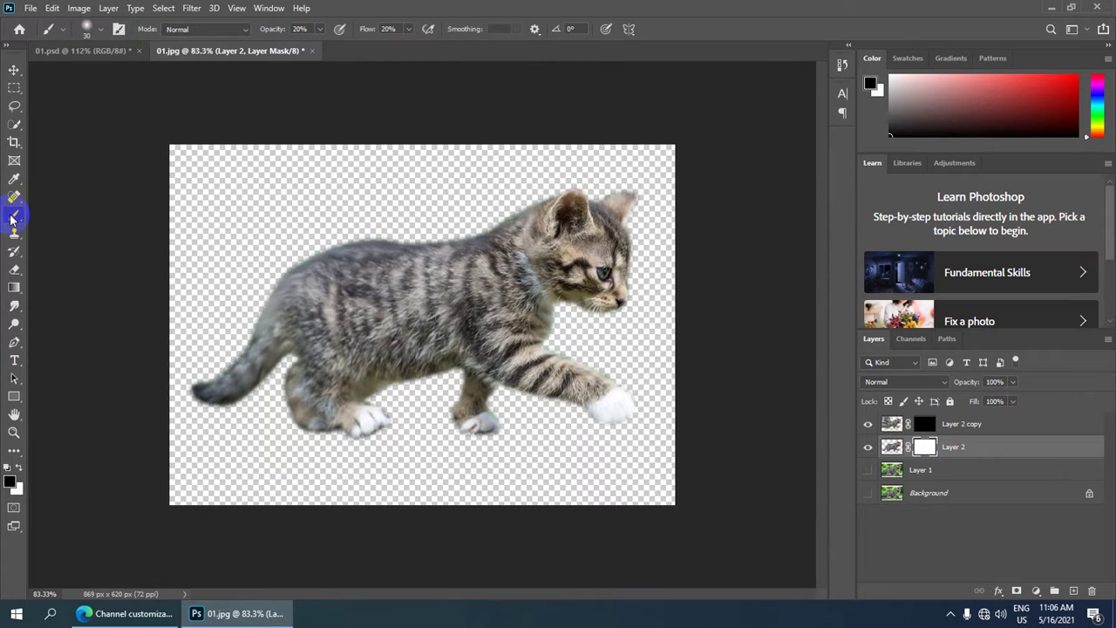
{"action": "left_click", "coordinate": [119, 32]}
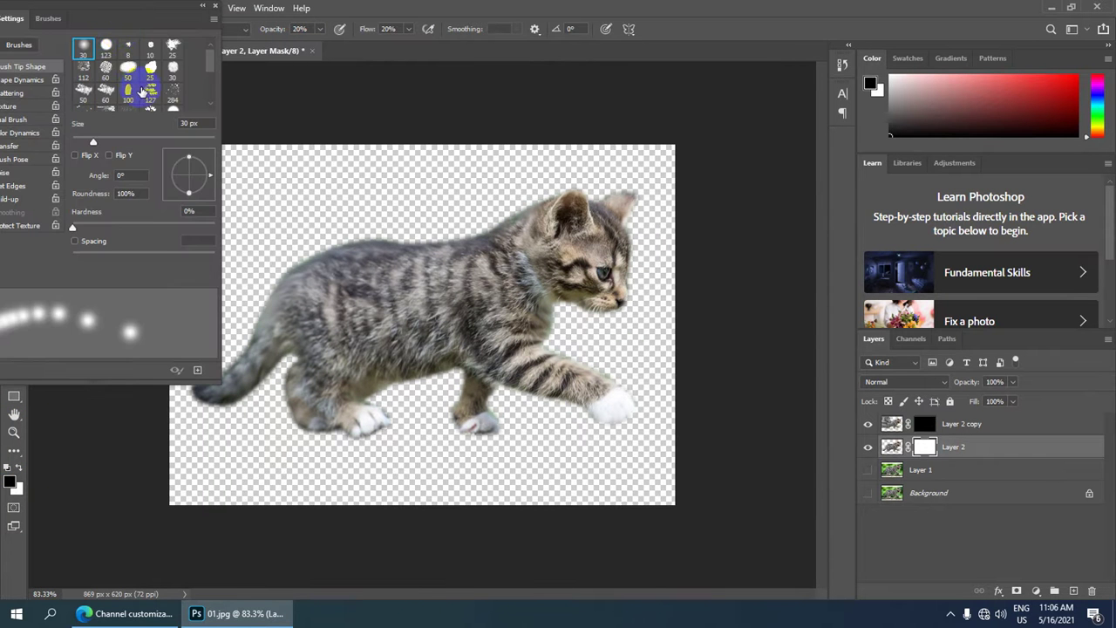
{"action": "scroll", "coordinate": [152, 78], "scroll_direction": "down", "scroll_amount": 1}
{"action": "scroll", "coordinate": [157, 77], "scroll_direction": "down", "scroll_amount": 1}
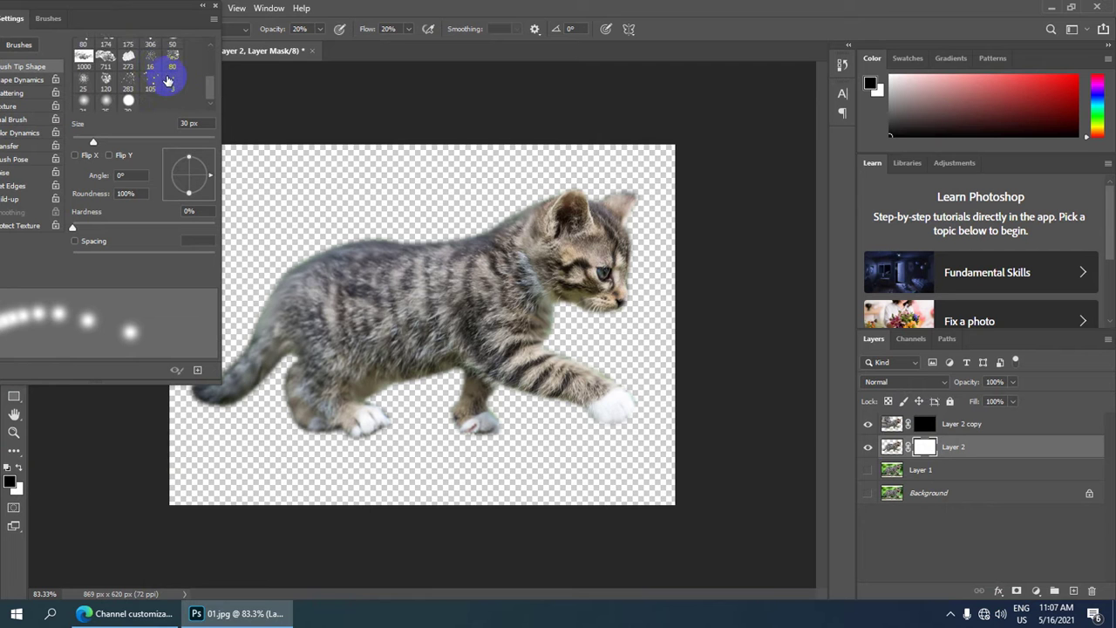
{"action": "scroll", "coordinate": [164, 77], "scroll_direction": "down", "scroll_amount": 1}
{"action": "scroll", "coordinate": [168, 81], "scroll_direction": "up", "scroll_amount": 1}
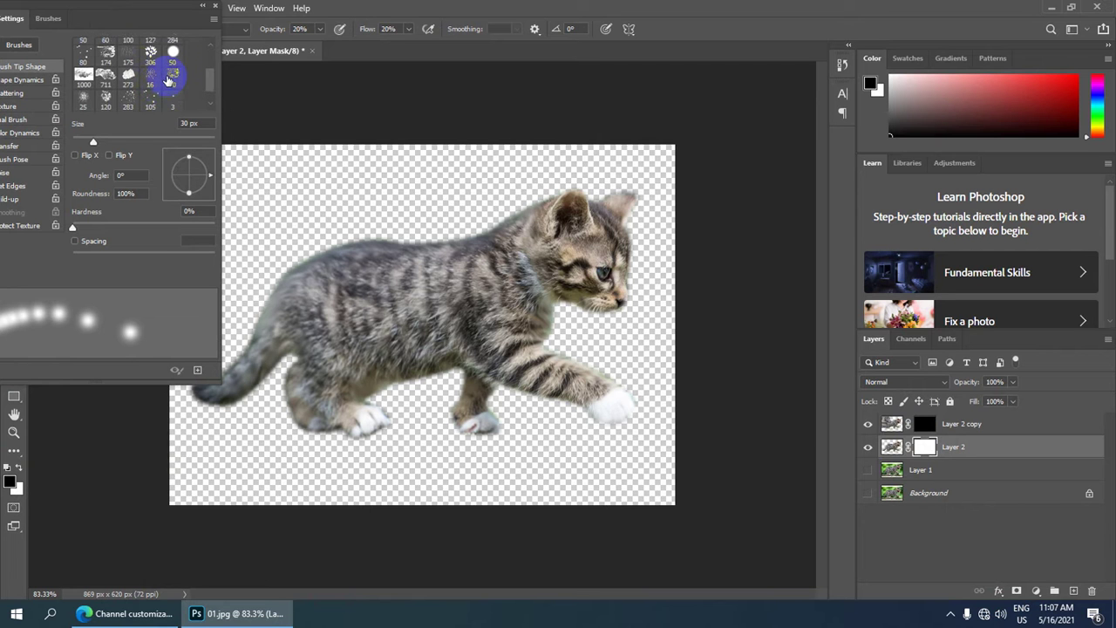
{"action": "scroll", "coordinate": [174, 68], "scroll_direction": "up", "scroll_amount": 1}
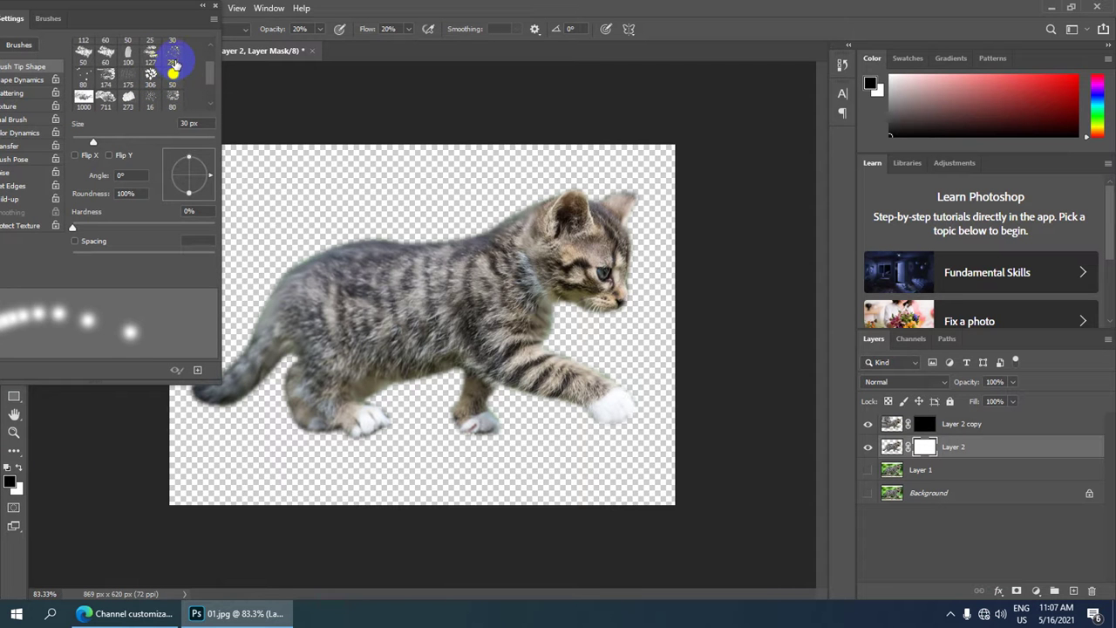
{"action": "left_click", "coordinate": [172, 58]}
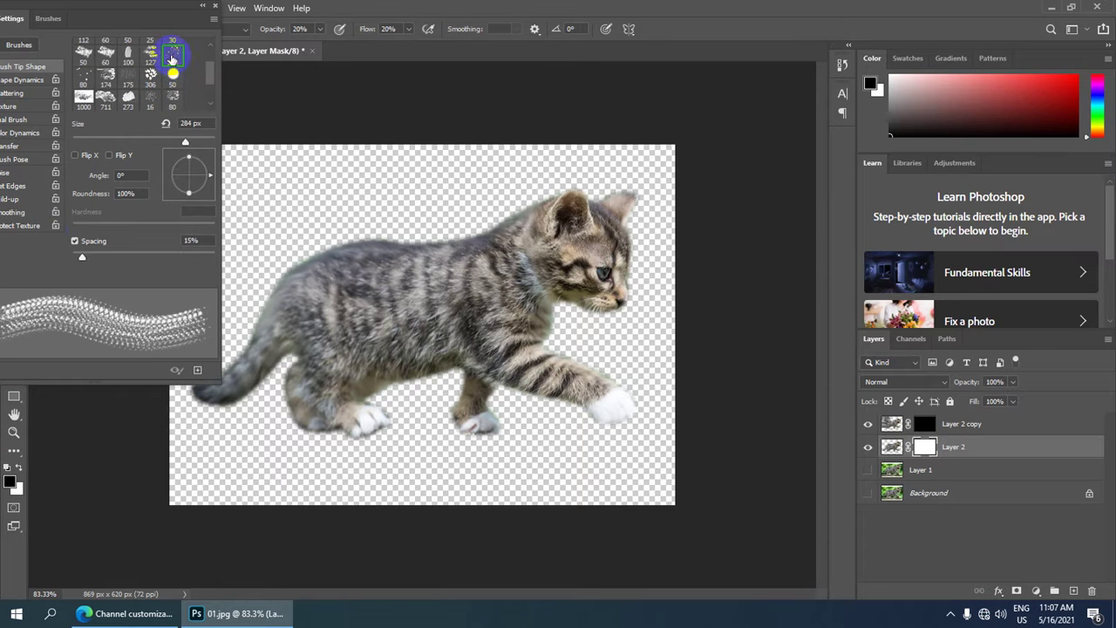
{"action": "left_click", "coordinate": [75, 242]}
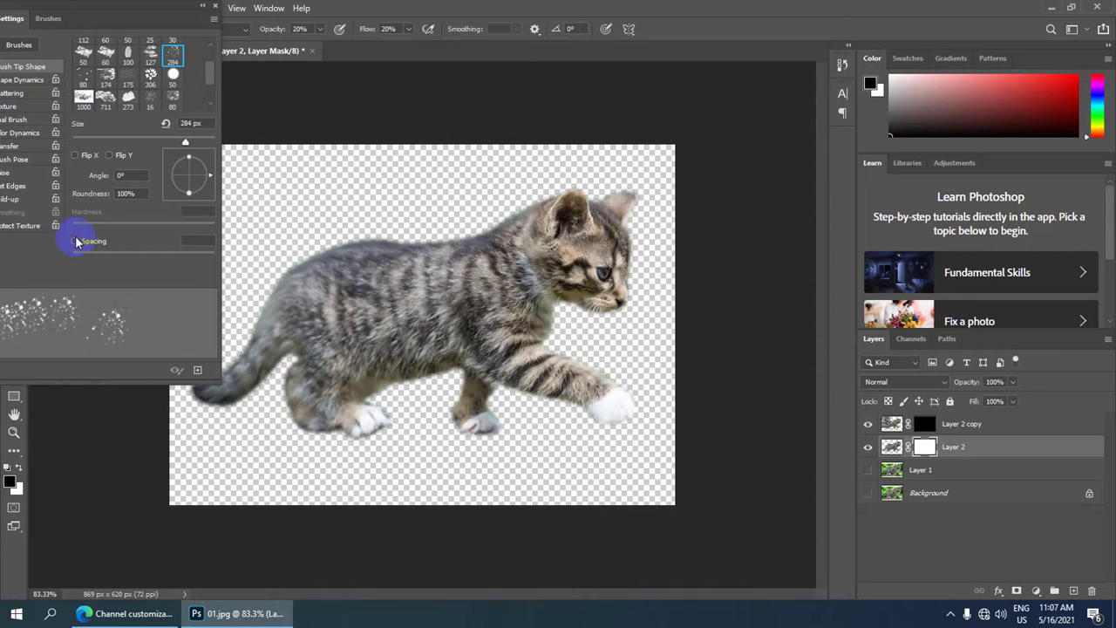
Close Brush Settings and raise the brush opacity to 100%.
{"action": "key", "text": "ctrl+minus"}
{"action": "key", "text": "ctrl+minus"}
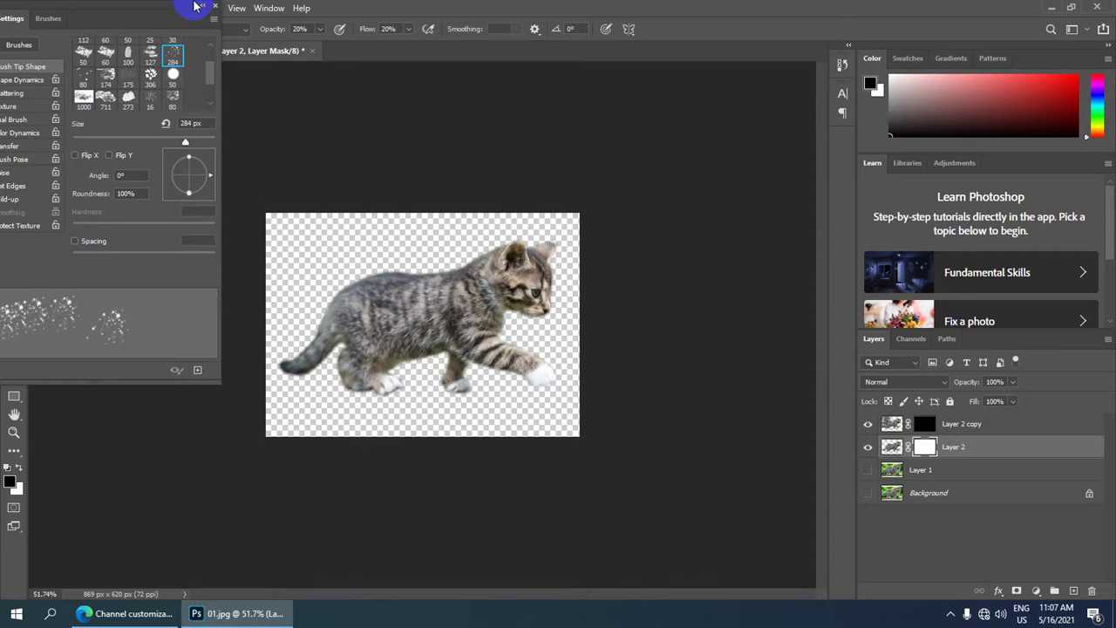
{"action": "left_click", "coordinate": [205, 6]}
{"action": "left_click", "coordinate": [351, 241]}
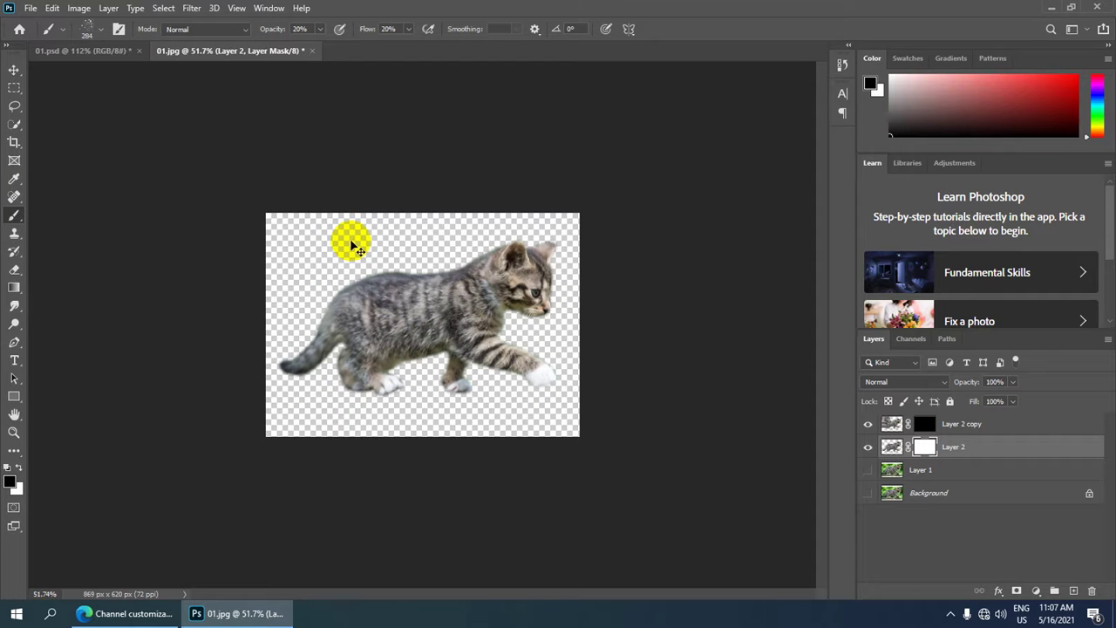
{"action": "scroll", "coordinate": [351, 247], "scroll_direction": "up", "scroll_amount": 2}
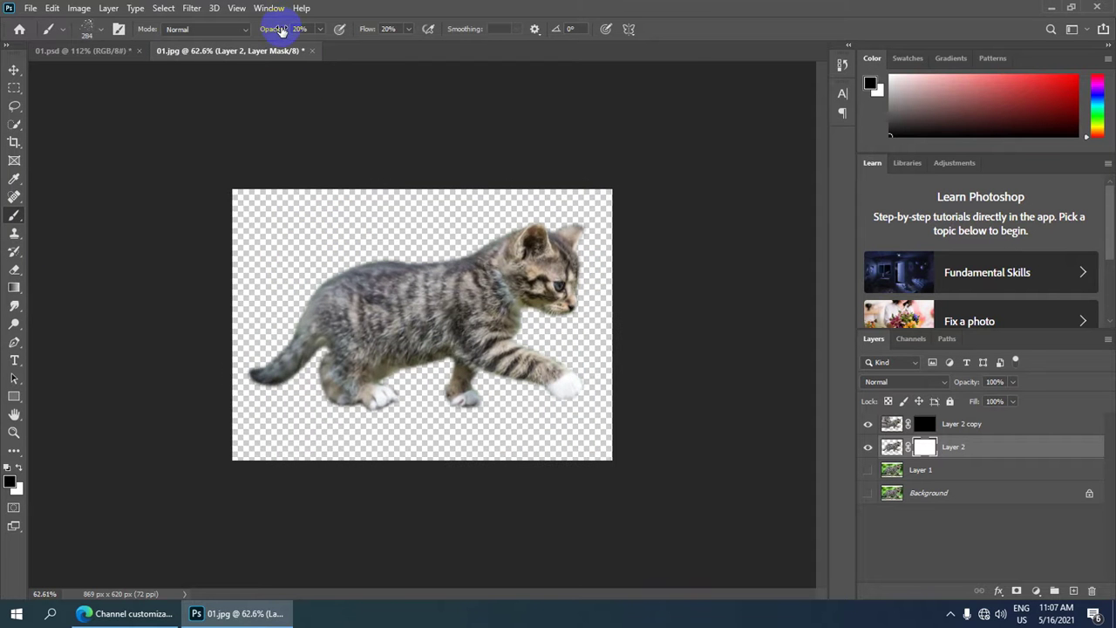
{"action": "left_click_drag", "start_coordinate": [281, 31], "coordinate": [473, 25]}
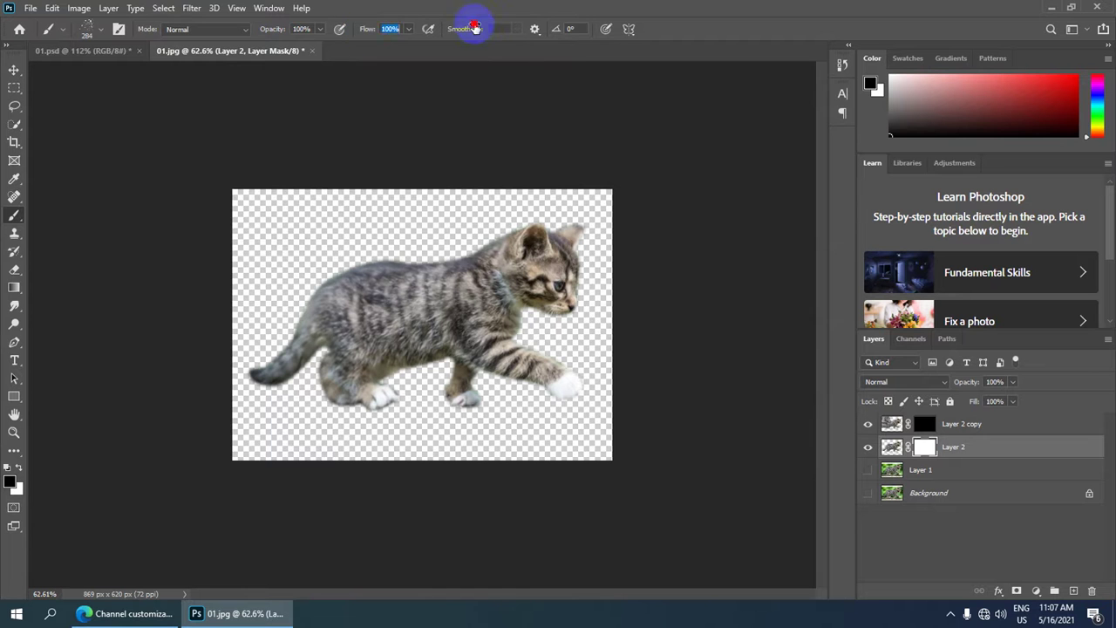
At 100% flow, paint black on Layer 2's mask to break the tail and rear into specks.
{"action": "left_click", "coordinate": [330, 277]}
{"action": "scroll", "coordinate": [289, 250], "scroll_direction": "up", "scroll_amount": 1}
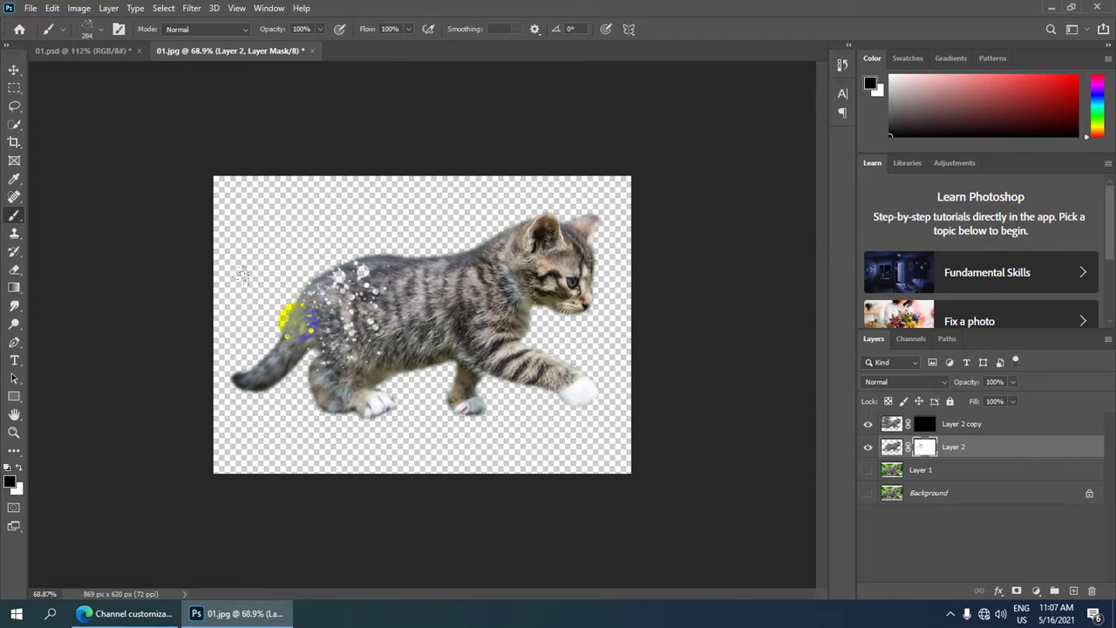
{"action": "mouse_move", "coordinate": [277, 336]}
{"action": "left_mouse_down"}
{"action": "mouse_move", "coordinate": [300, 387]}
{"action": "mouse_move", "coordinate": [236, 366]}
{"action": "left_mouse_up"}
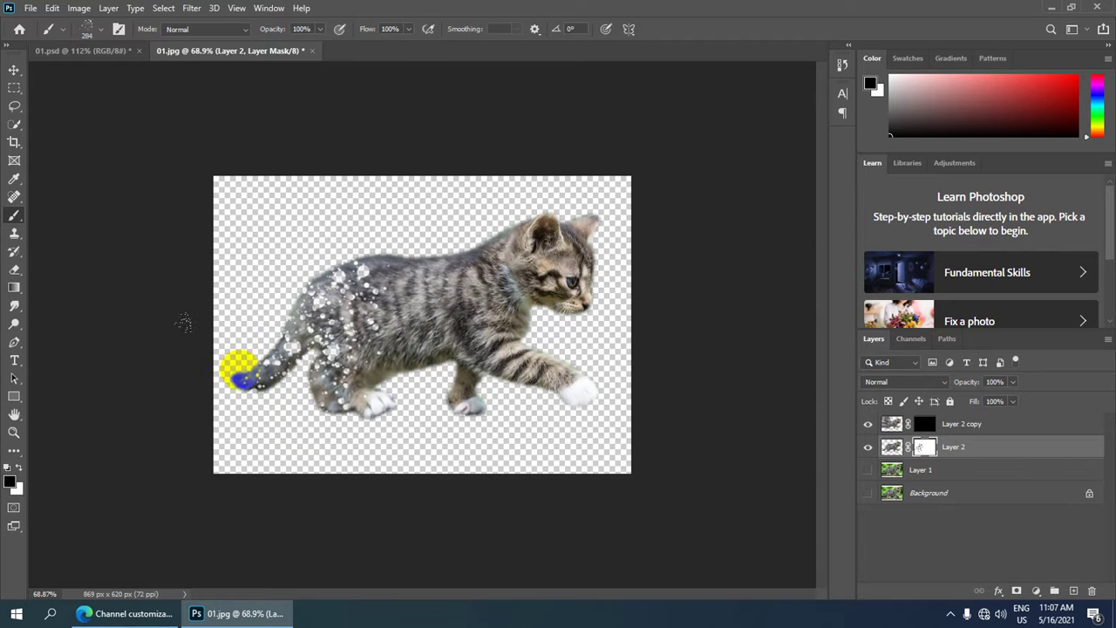
{"action": "left_click", "coordinate": [297, 332]}
{"action": "scroll", "coordinate": [347, 266], "scroll_direction": "down", "scroll_amount": 4}
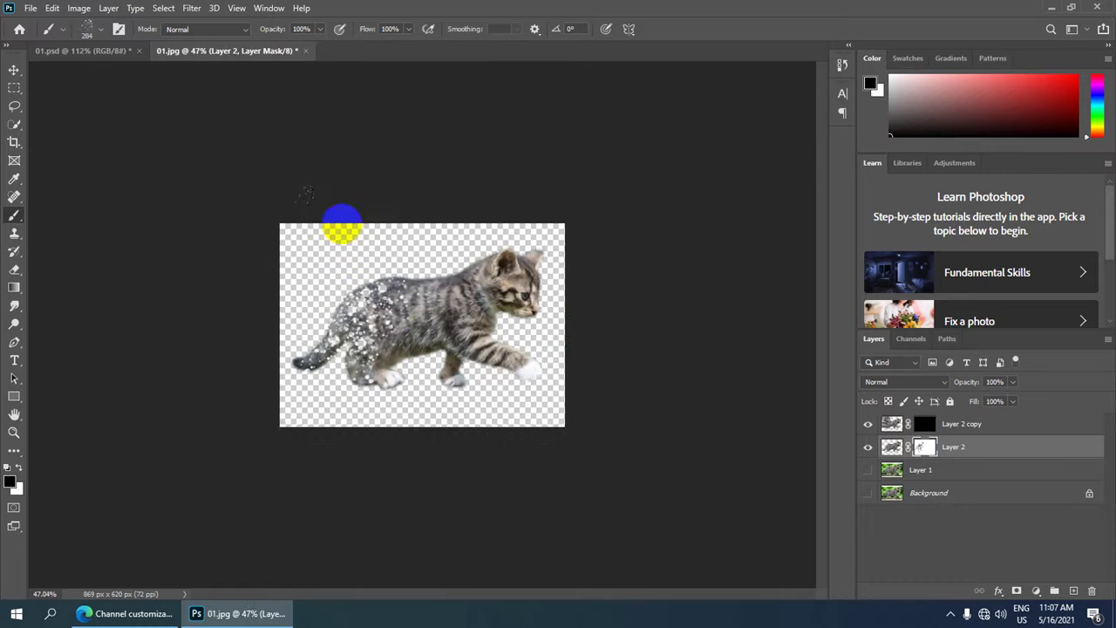
{"action": "scroll", "coordinate": [342, 279], "scroll_direction": "down", "scroll_amount": 1}
{"action": "scroll", "coordinate": [367, 301], "scroll_direction": "up", "scroll_amount": 3}
{"action": "scroll", "coordinate": [377, 299], "scroll_direction": "up", "scroll_amount": 3}
{"action": "scroll", "coordinate": [379, 301], "scroll_direction": "up", "scroll_amount": 3}
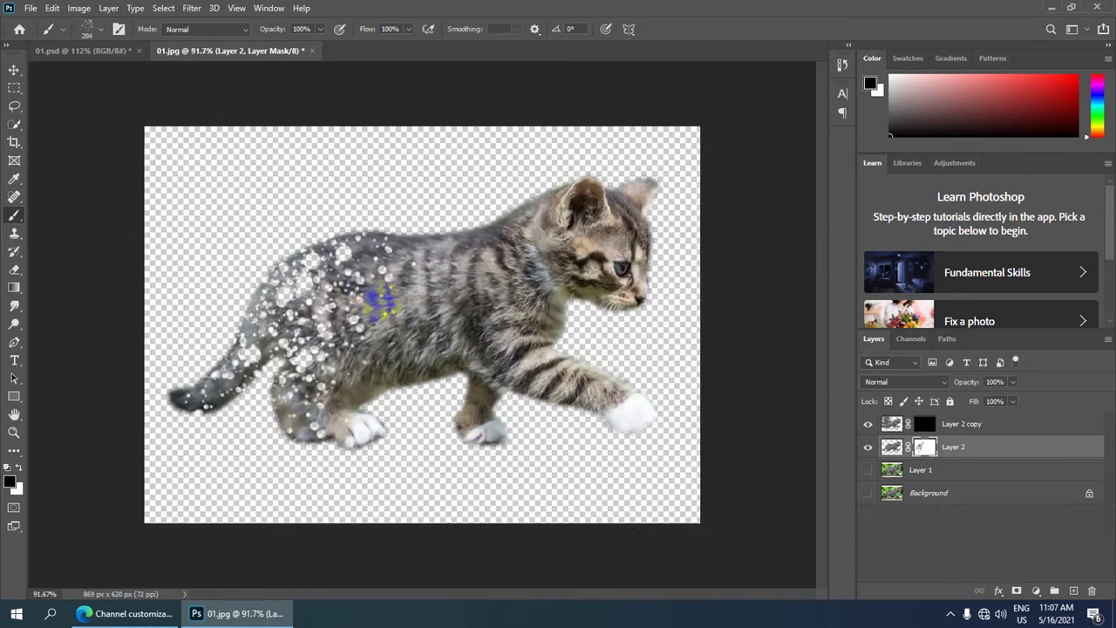
{"action": "scroll", "coordinate": [462, 294], "scroll_direction": "down", "scroll_amount": 4}
Paint white on Layer 2 copy's mask to reveal particles drifting toward the top-left.
{"action": "left_click", "coordinate": [924, 425]}
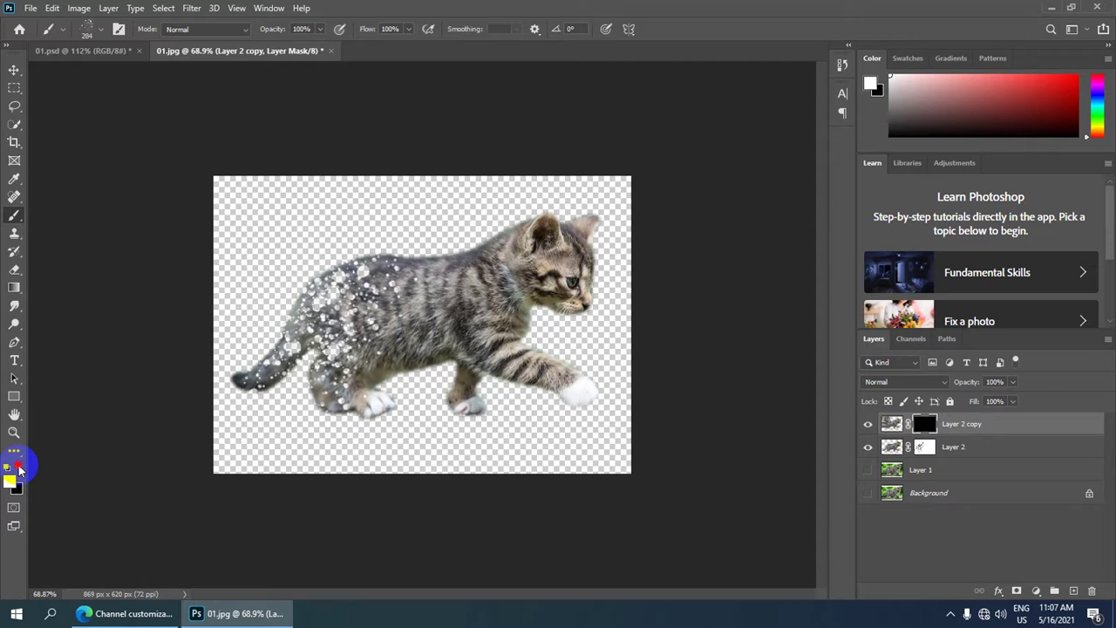
{"action": "left_click", "coordinate": [317, 433]}
{"action": "mouse_move", "coordinate": [341, 250]}
{"action": "left_mouse_down"}
{"action": "mouse_move", "coordinate": [272, 254]}
{"action": "mouse_move", "coordinate": [244, 304]}
{"action": "mouse_move", "coordinate": [237, 232]}
{"action": "mouse_move", "coordinate": [287, 232]}
{"action": "mouse_move", "coordinate": [243, 304]}
{"action": "mouse_move", "coordinate": [224, 250]}
{"action": "mouse_move", "coordinate": [229, 312]}
{"action": "left_mouse_up"}
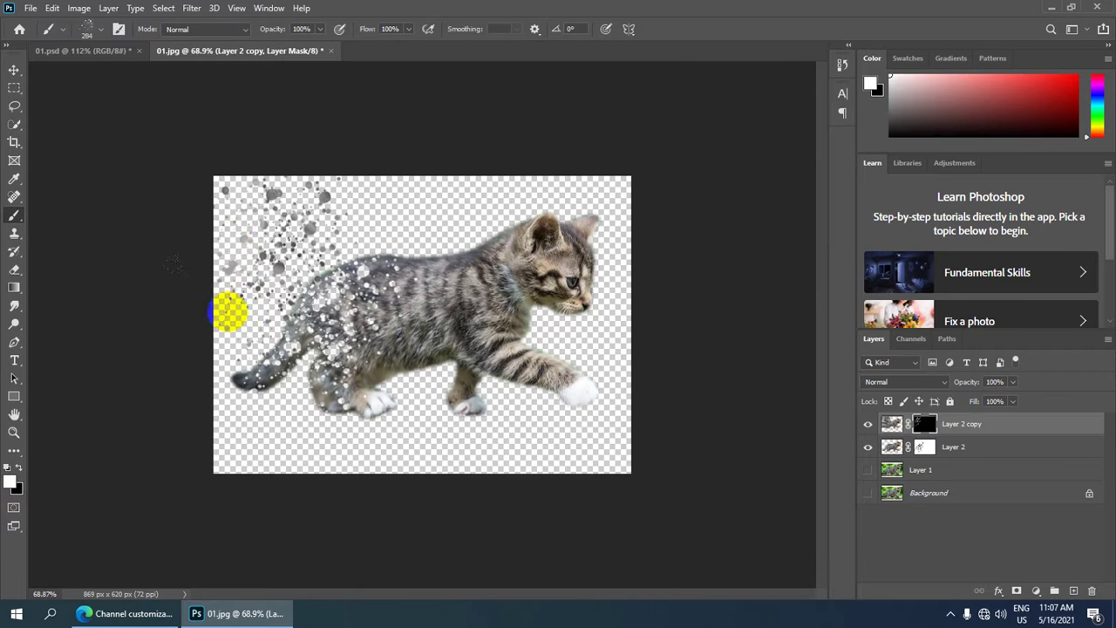
{"action": "scroll", "coordinate": [399, 271], "scroll_direction": "down", "scroll_amount": 1}
{"action": "scroll", "coordinate": [467, 331], "scroll_direction": "down", "scroll_amount": 2}
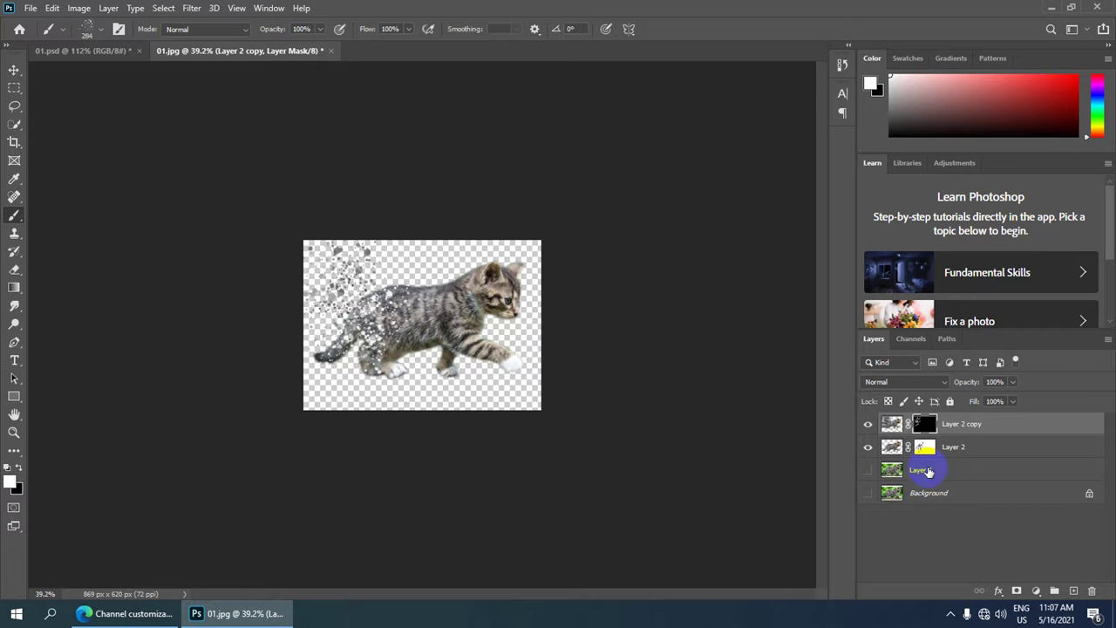
Make Layer 1 visible and set the foreground colour to light cyan a8fff4.
{"action": "left_click", "coordinate": [916, 471]}
{"action": "left_click", "coordinate": [864, 473]}
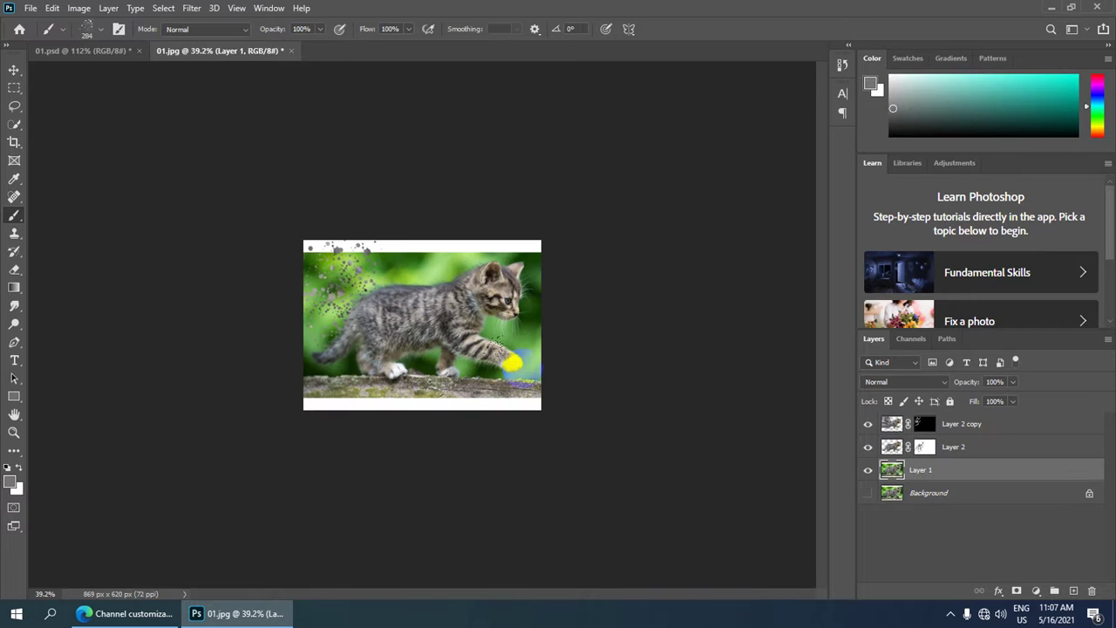
{"action": "scroll", "coordinate": [86, 500], "scroll_direction": "up", "scroll_amount": 1}
{"action": "left_click", "coordinate": [10, 480]}
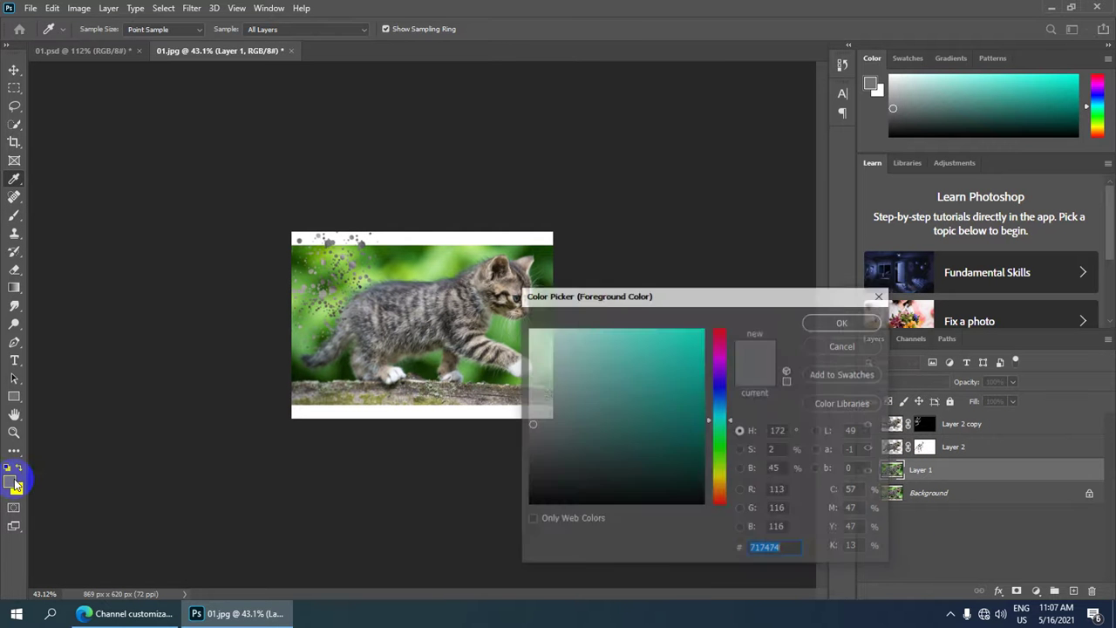
{"action": "mouse_move", "coordinate": [590, 361]}
{"action": "left_mouse_down"}
{"action": "mouse_move", "coordinate": [577, 327]}
{"action": "mouse_move", "coordinate": [587, 328]}
{"action": "left_mouse_up"}
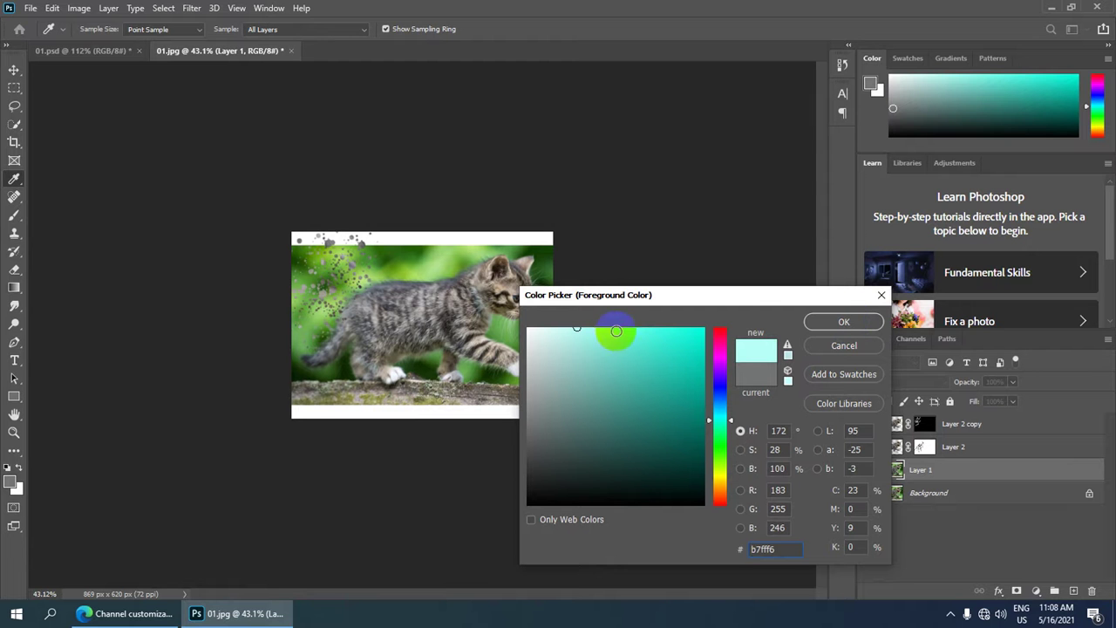
{"action": "left_click", "coordinate": [846, 323]}
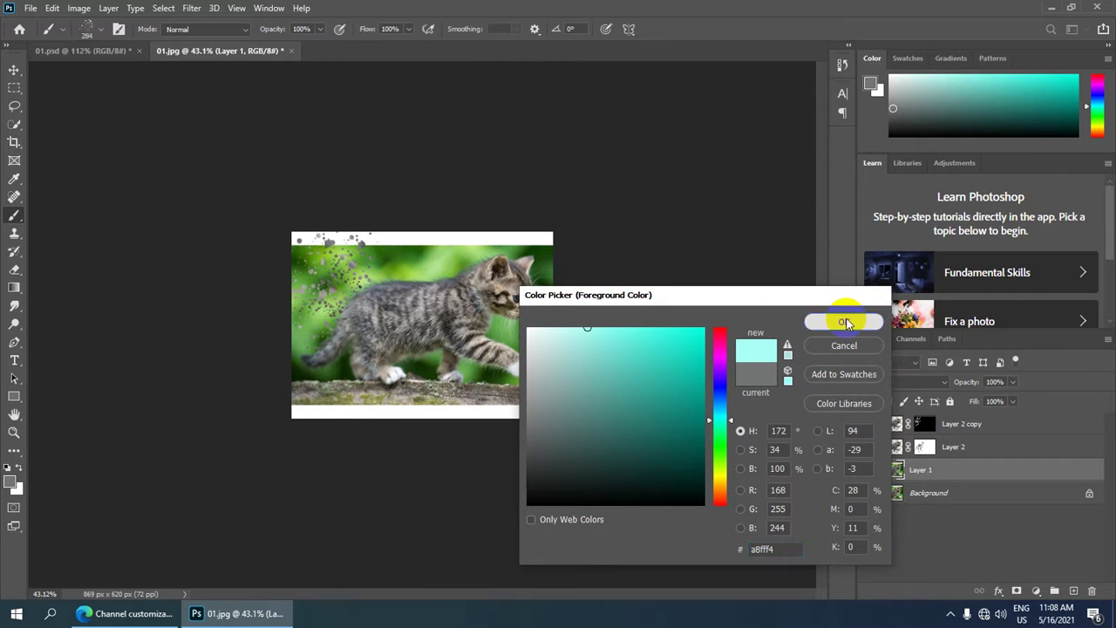
{"action": "key", "text": "b"}
Fill Layer 1 with the light cyan, then reselect Layer 2 copy's mask.
{"action": "scroll", "coordinate": [422, 325], "scroll_direction": "down", "scroll_amount": 2}
{"action": "scroll", "coordinate": [422, 324], "scroll_direction": "up", "scroll_amount": 3}
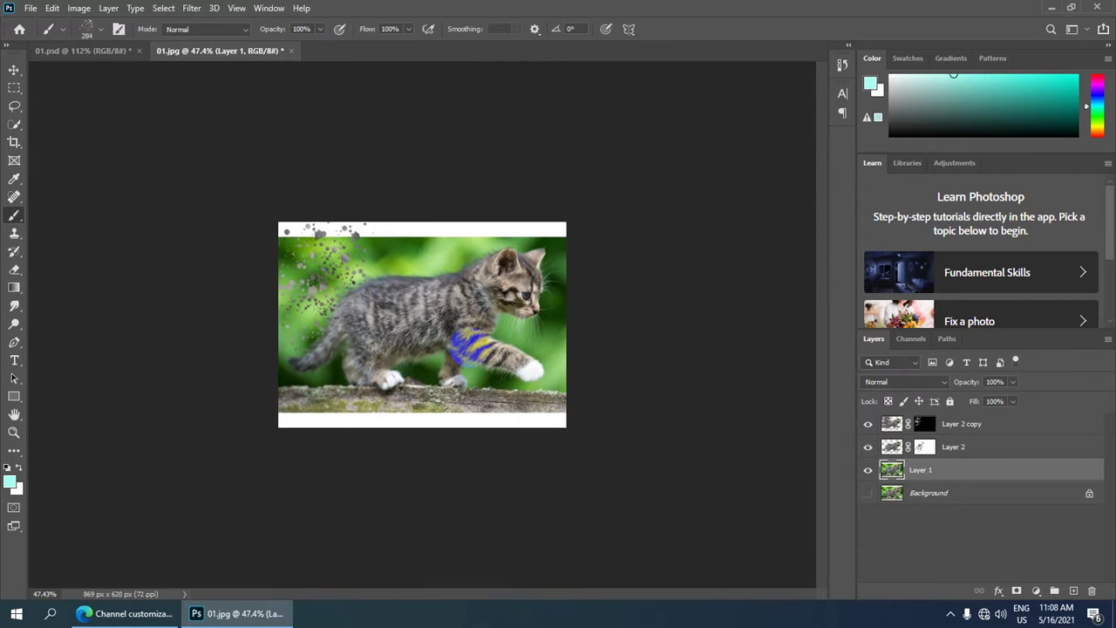
{"action": "key", "text": "alt+BackSpace"}
{"action": "scroll", "coordinate": [422, 324], "scroll_direction": "up", "scroll_amount": 1}
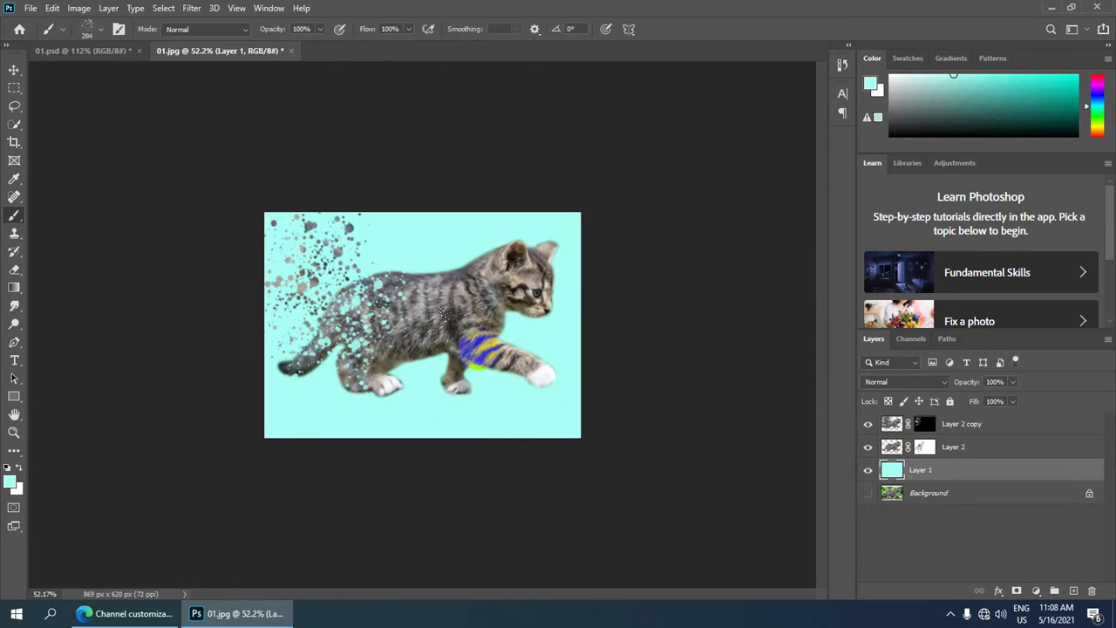
{"action": "scroll", "coordinate": [423, 325], "scroll_direction": "up", "scroll_amount": 5}
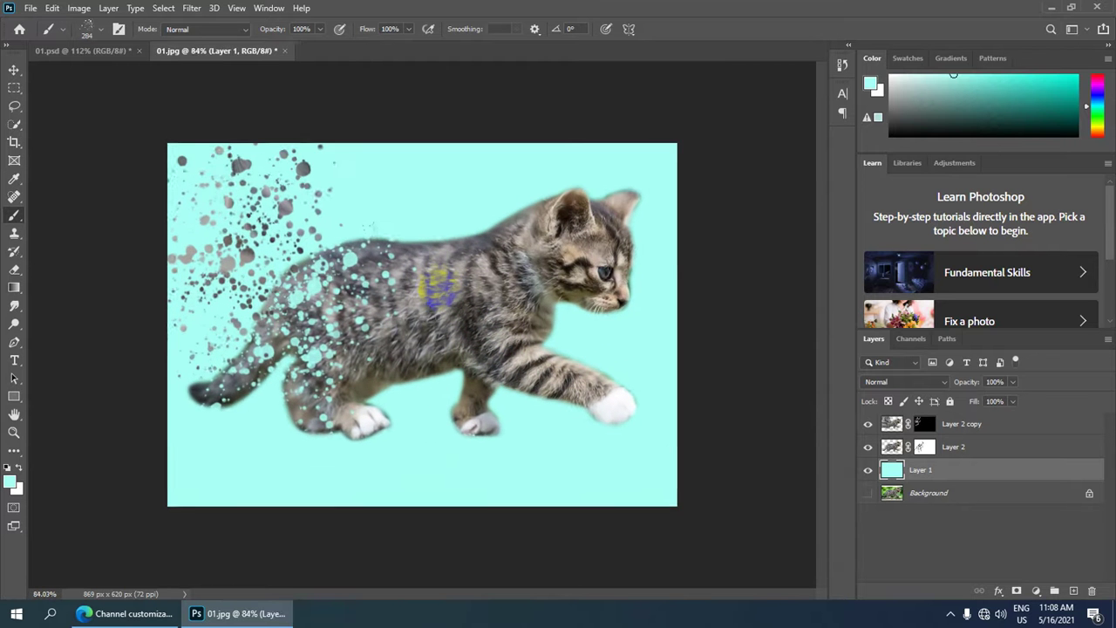
{"action": "scroll", "coordinate": [369, 228], "scroll_direction": "up", "scroll_amount": 3}
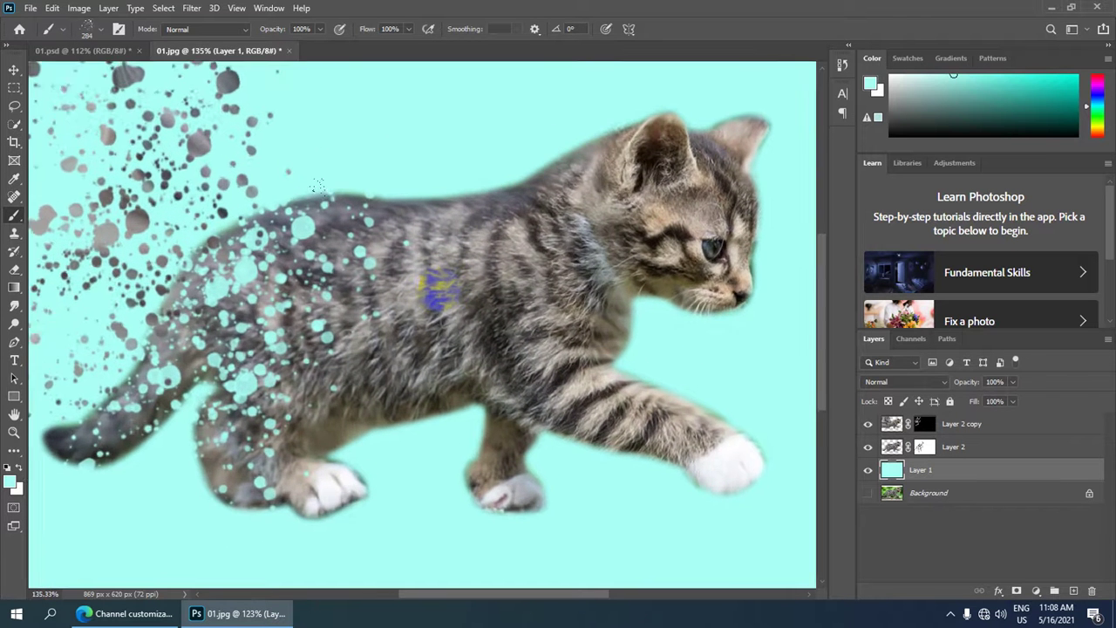
{"action": "scroll", "coordinate": [369, 229], "scroll_direction": "down", "scroll_amount": 2}
{"action": "scroll", "coordinate": [319, 185], "scroll_direction": "up", "scroll_amount": 1}
{"action": "scroll", "coordinate": [318, 186], "scroll_direction": "down", "scroll_amount": 2}
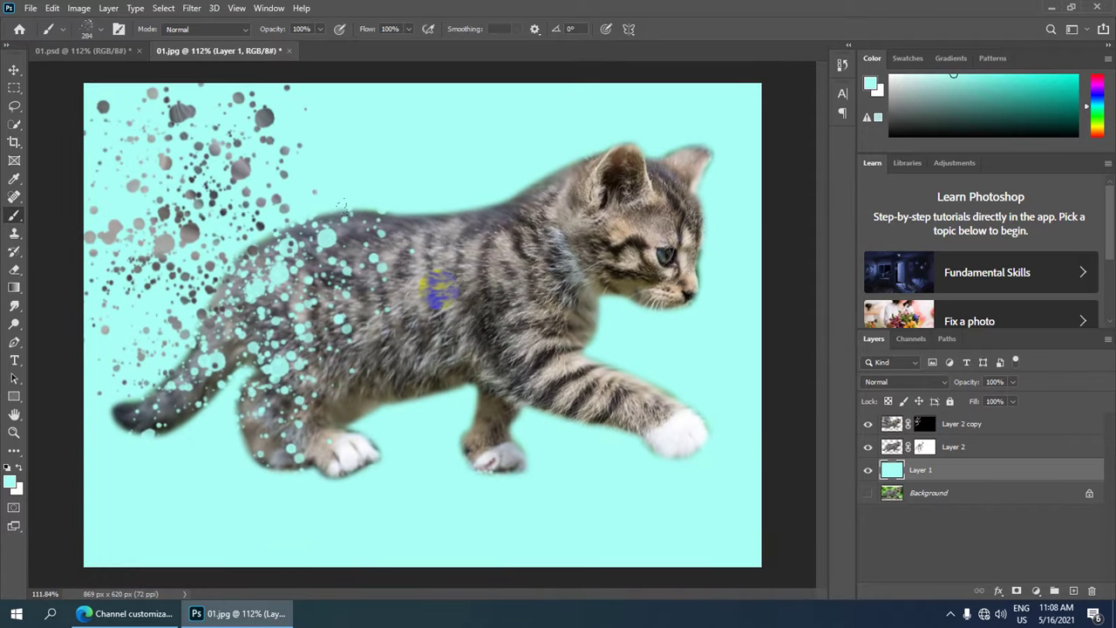
{"action": "scroll", "coordinate": [319, 186], "scroll_direction": "up", "scroll_amount": 1}
{"action": "scroll", "coordinate": [318, 186], "scroll_direction": "down", "scroll_amount": 2}
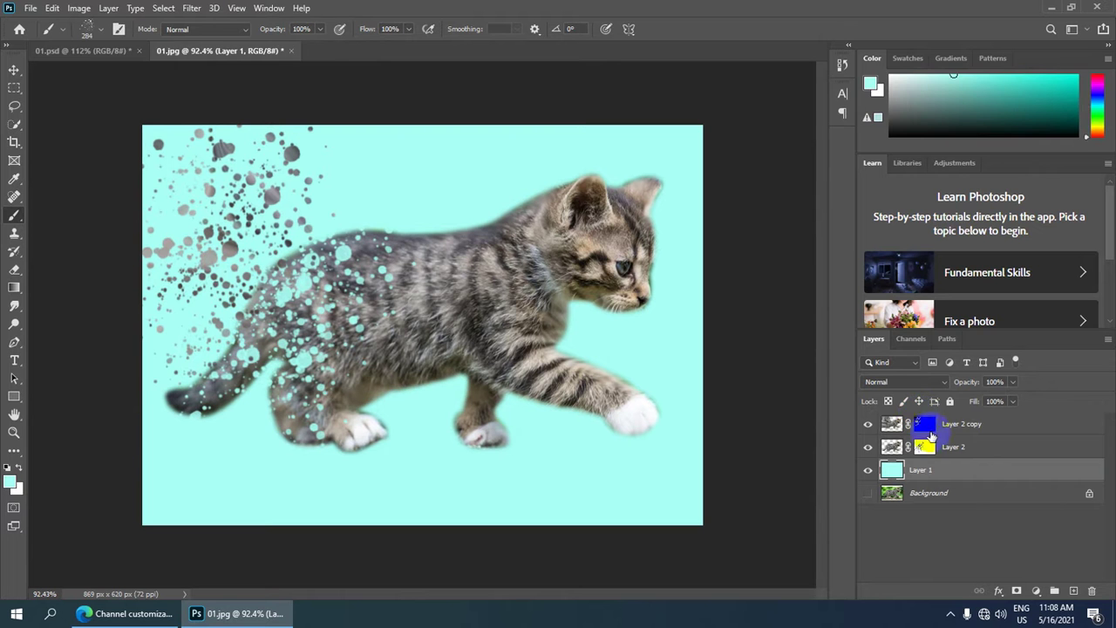
{"action": "left_click", "coordinate": [925, 446]}
{"action": "left_click", "coordinate": [929, 424]}
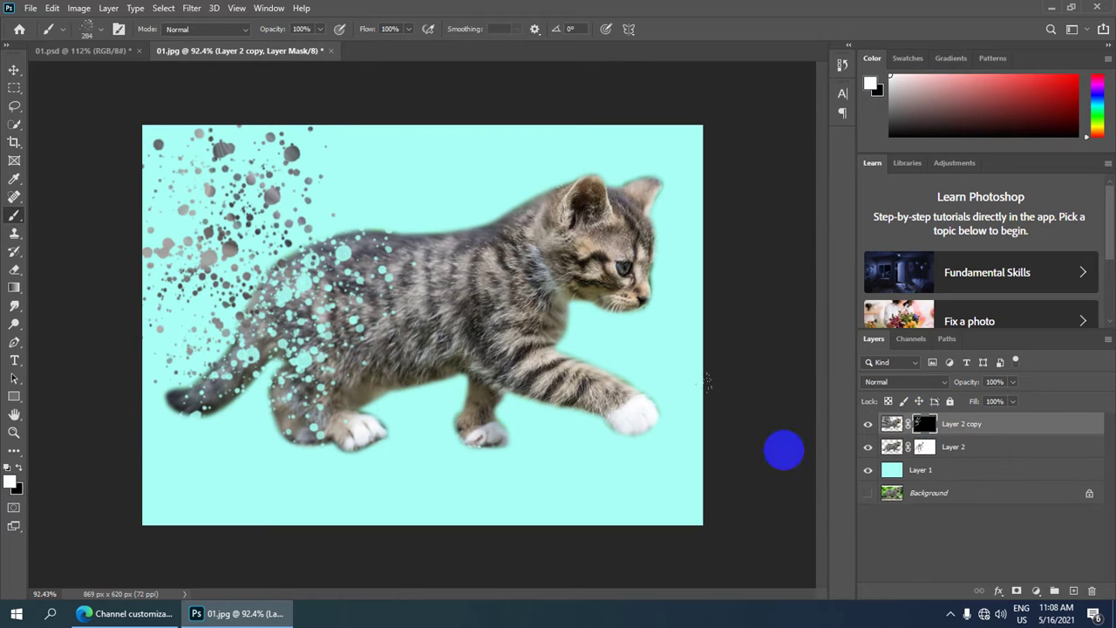
Add a new Layer 3 and choose the soft round 30 px brush tip with spacing toggled.
{"action": "left_click", "coordinate": [1076, 592]}
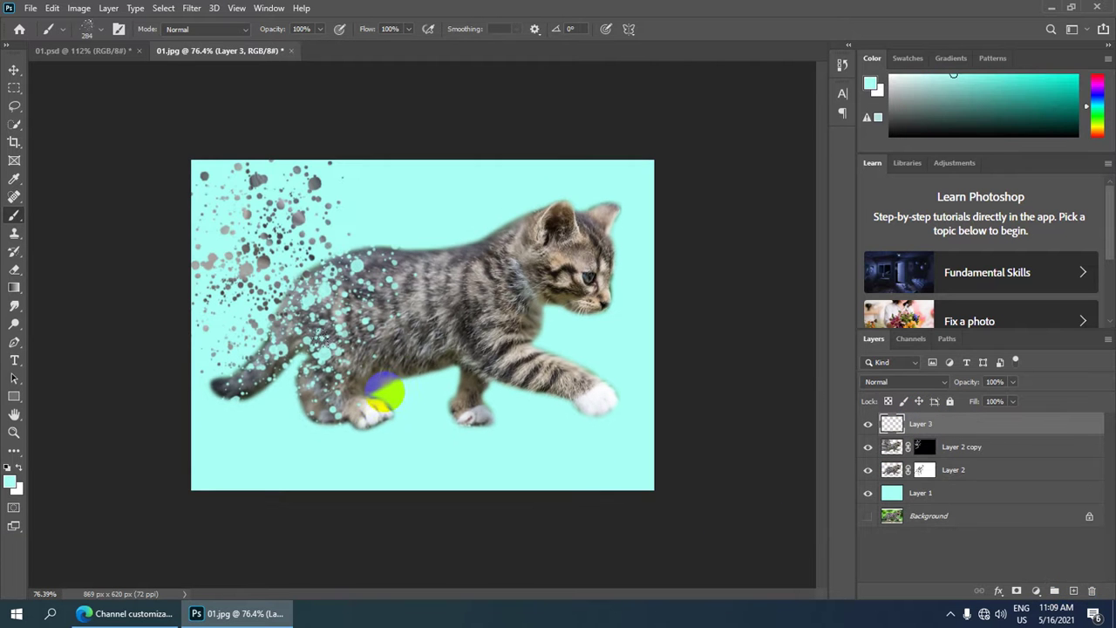
{"action": "scroll", "coordinate": [380, 397], "scroll_direction": "up", "scroll_amount": 1}
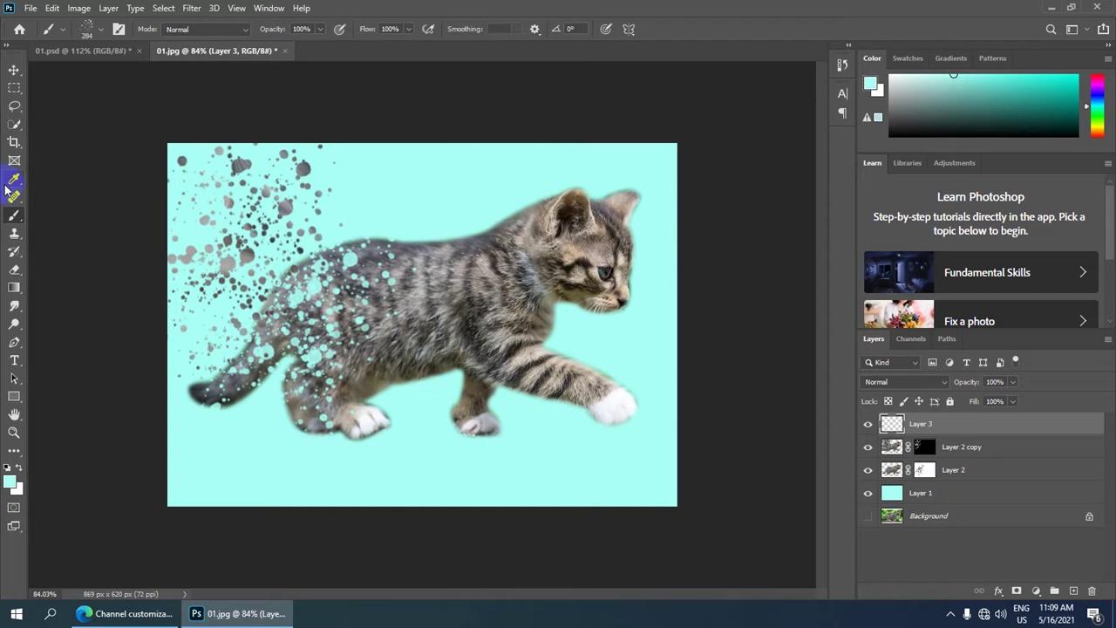
{"action": "left_click", "coordinate": [19, 216]}
{"action": "left_click", "coordinate": [85, 32]}
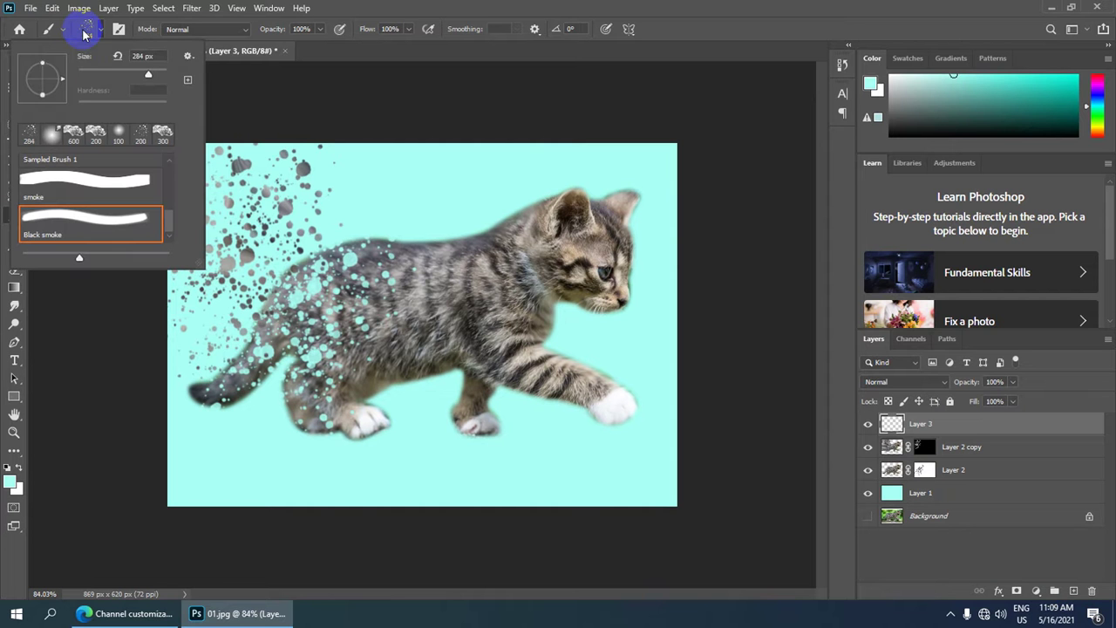
{"action": "left_click", "coordinate": [117, 29]}
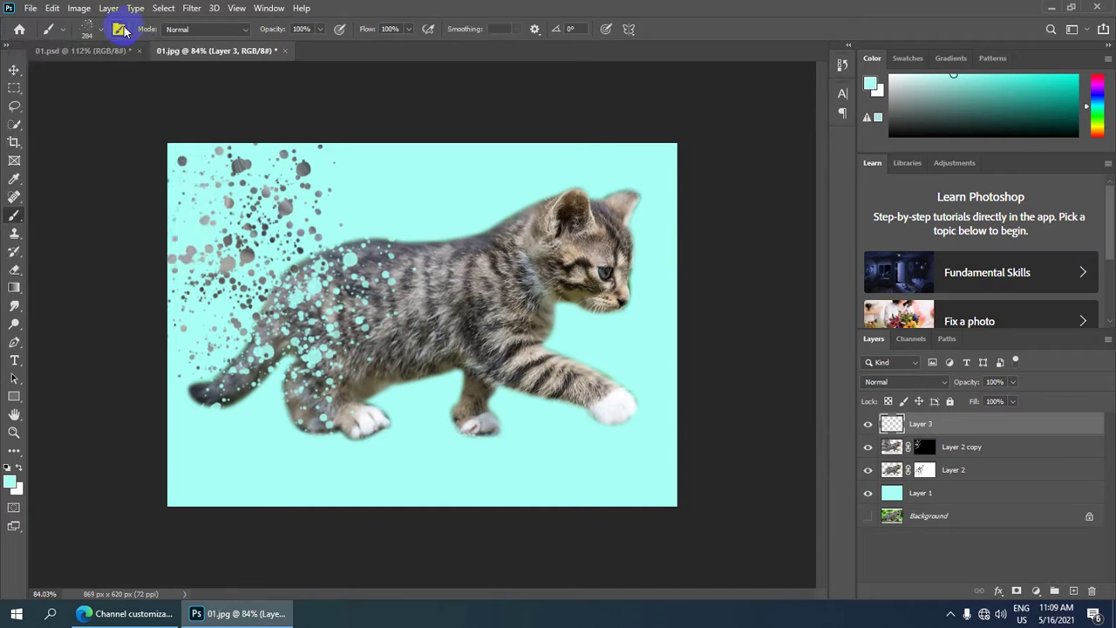
{"action": "scroll", "coordinate": [147, 73], "scroll_direction": "up", "scroll_amount": 2}
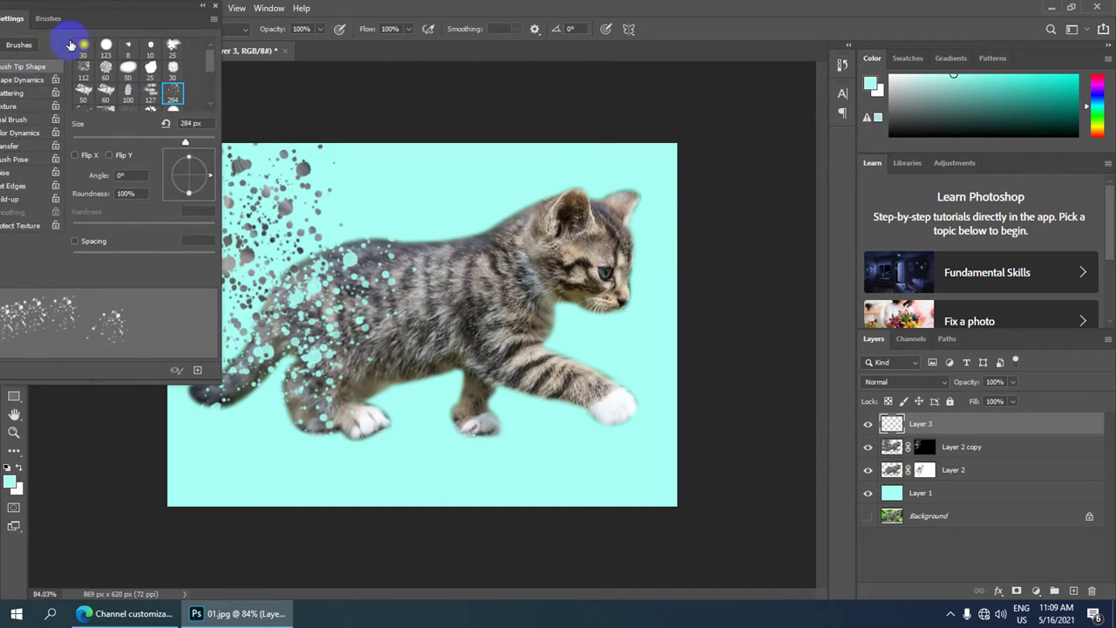
{"action": "left_click", "coordinate": [84, 45]}
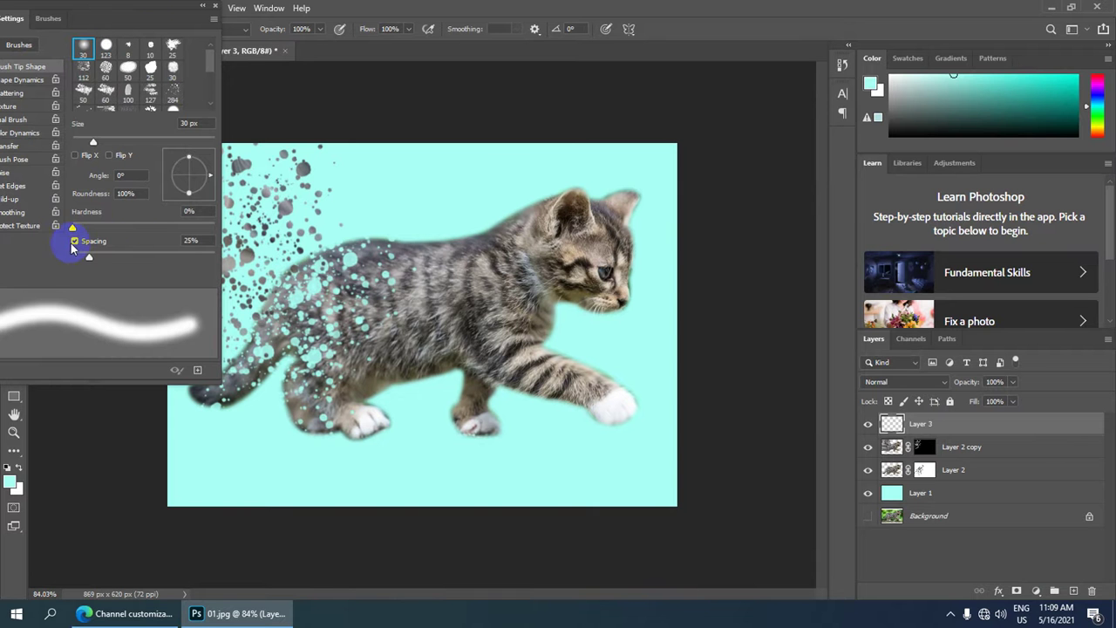
{"action": "left_click", "coordinate": [74, 242]}
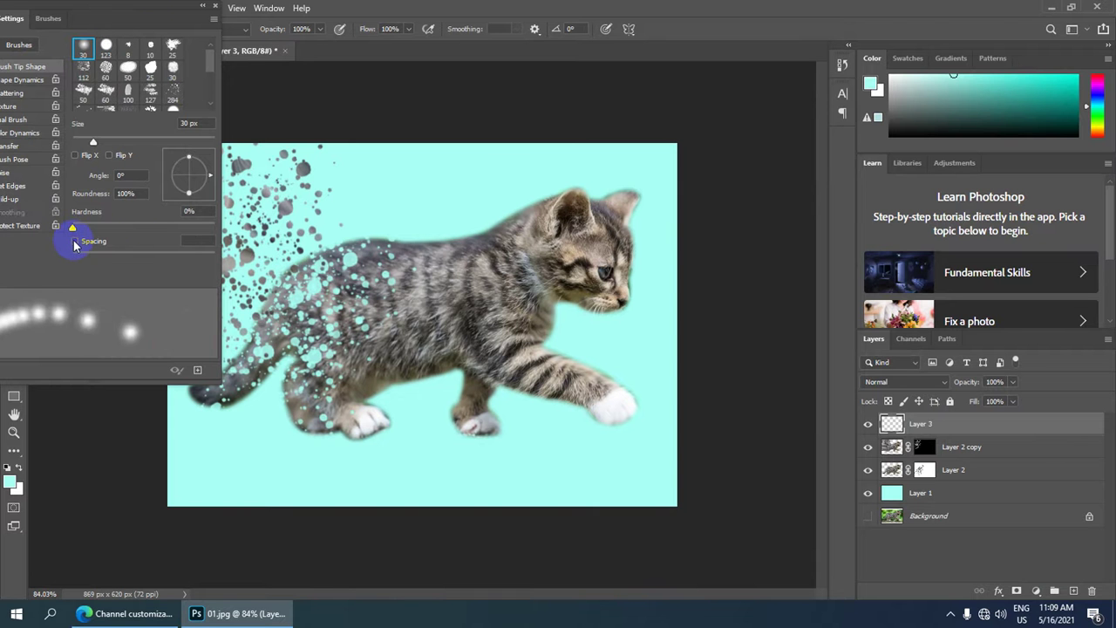
{"action": "left_click", "coordinate": [215, 6]}
Set the foreground colour to black 000000.
{"action": "left_click_drag", "start_coordinate": [320, 204], "coordinate": [409, 409]}
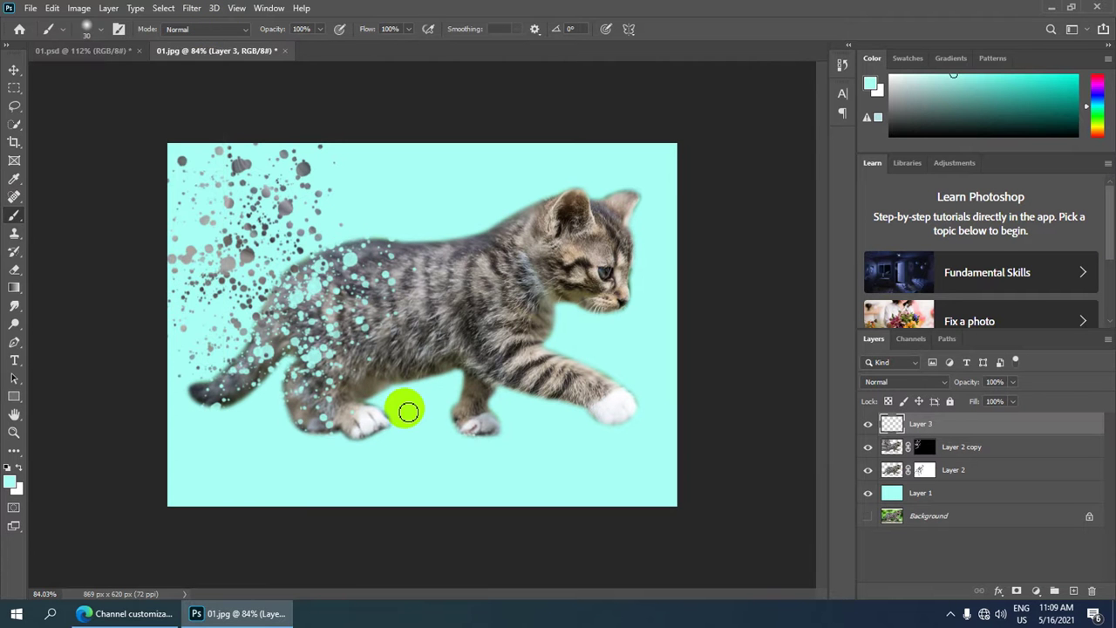
{"action": "scroll", "coordinate": [409, 411], "scroll_direction": "up", "scroll_amount": 1}
{"action": "left_click", "coordinate": [11, 484]}
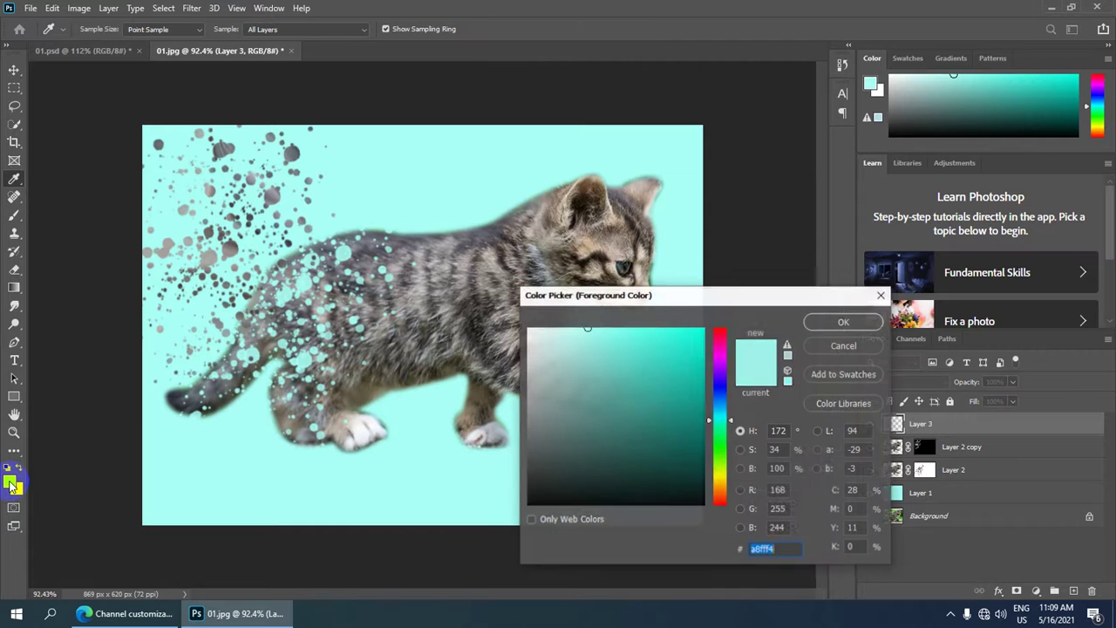
{"action": "left_click_drag", "start_coordinate": [643, 369], "coordinate": [480, 491]}
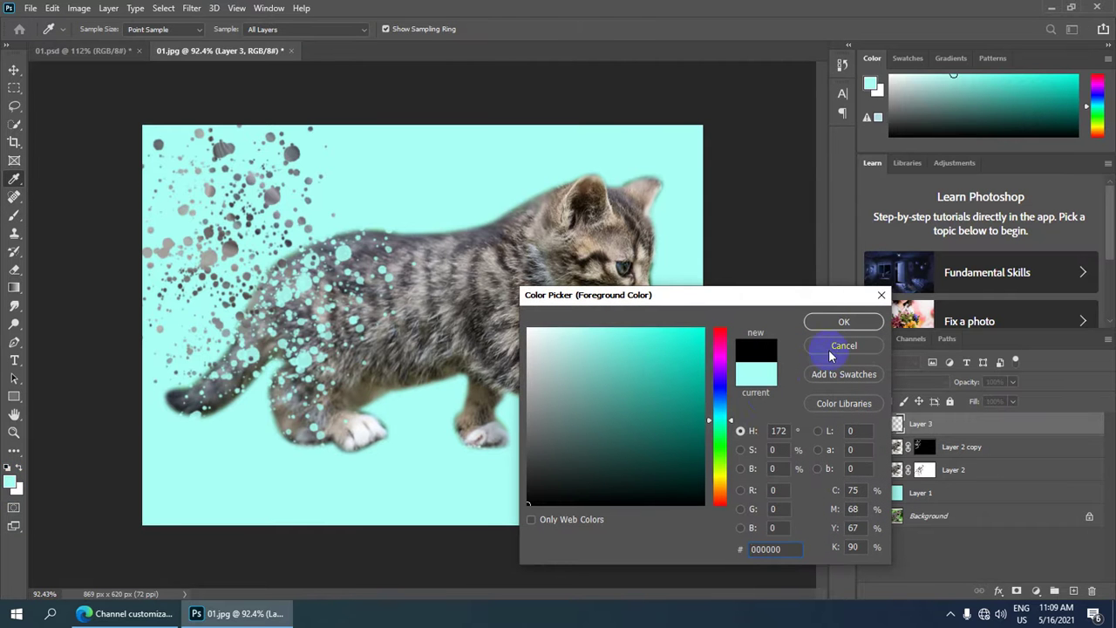
{"action": "left_click", "coordinate": [839, 321]}
{"action": "key", "text": "b"}
Enlarge the brush and paint a soft black dot just below the kitten's paws.
{"action": "scroll", "coordinate": [409, 410], "scroll_direction": "up", "scroll_amount": 2}
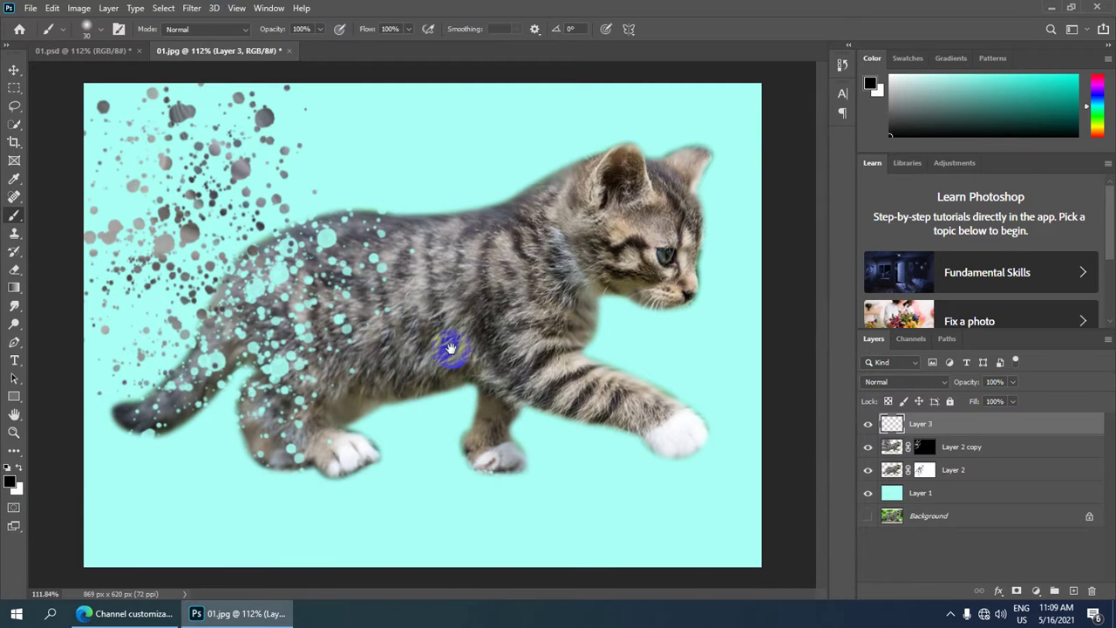
{"action": "scroll", "coordinate": [486, 324], "scroll_direction": "up", "scroll_amount": 1}
{"action": "scroll", "coordinate": [428, 411], "scroll_direction": "up", "scroll_amount": 1}
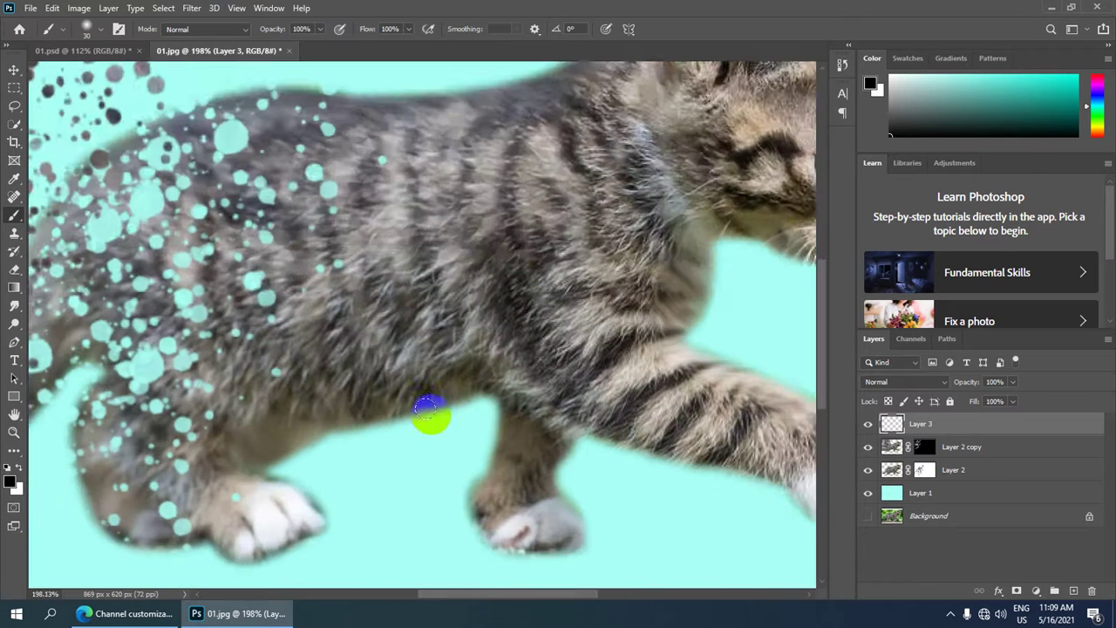
{"action": "scroll", "coordinate": [454, 418], "scroll_direction": "up", "scroll_amount": 1}
{"action": "scroll", "coordinate": [506, 301], "scroll_direction": "down", "scroll_amount": 1}
{"action": "scroll", "coordinate": [475, 349], "scroll_direction": "down", "scroll_amount": 1}
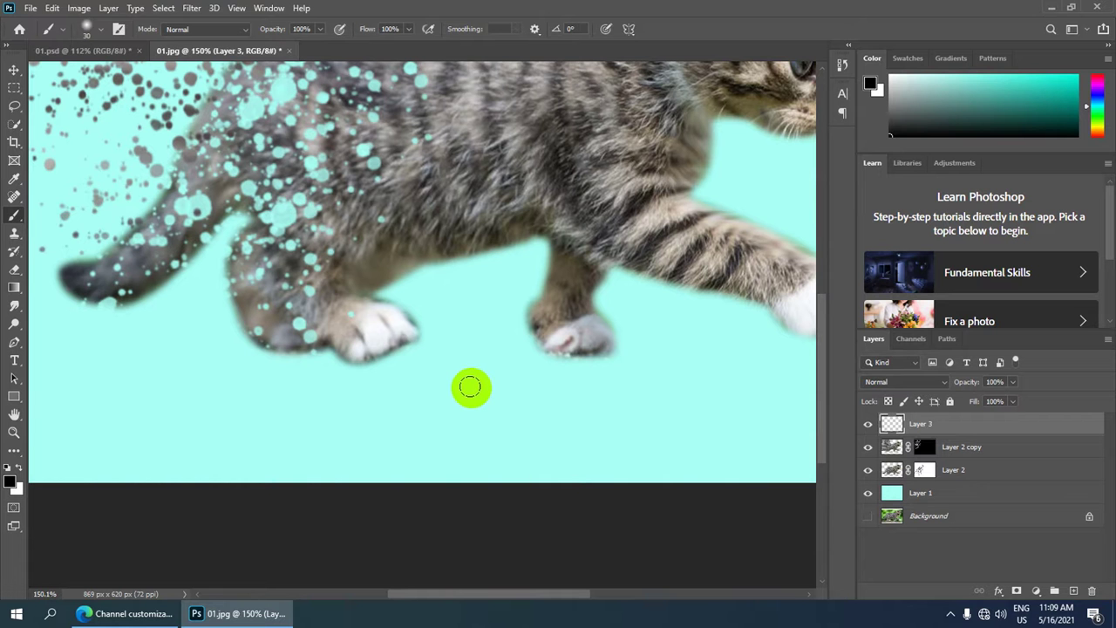
{"action": "key", "text": "bracketright"}
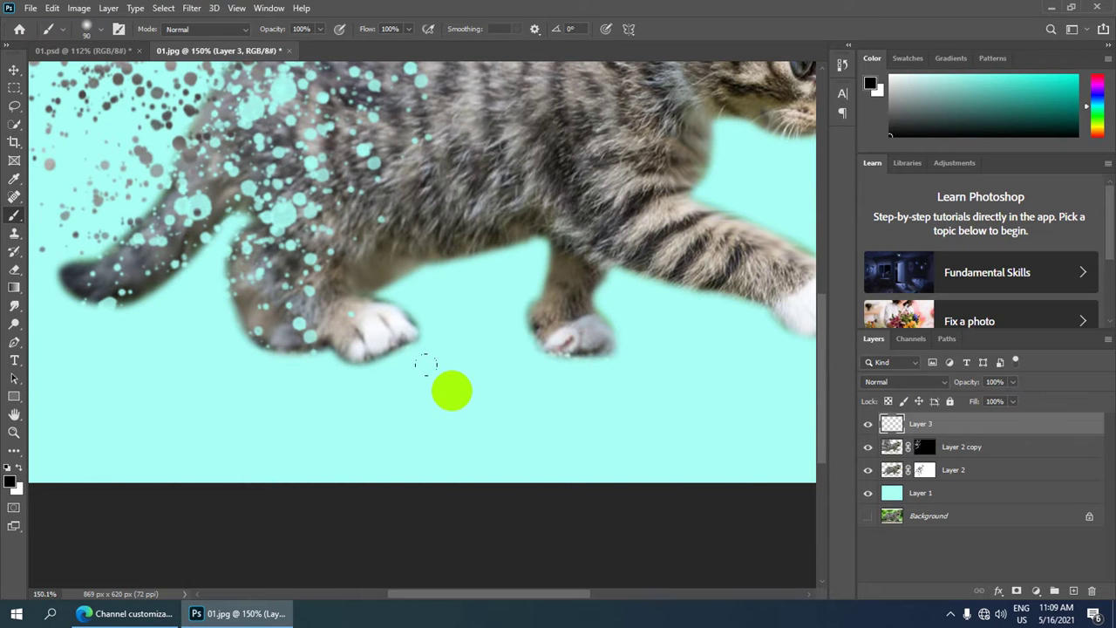
{"action": "left_click", "coordinate": [449, 388]}
{"action": "scroll", "coordinate": [485, 375], "scroll_direction": "down", "scroll_amount": 1}
{"action": "scroll", "coordinate": [492, 437], "scroll_direction": "down", "scroll_amount": 1}
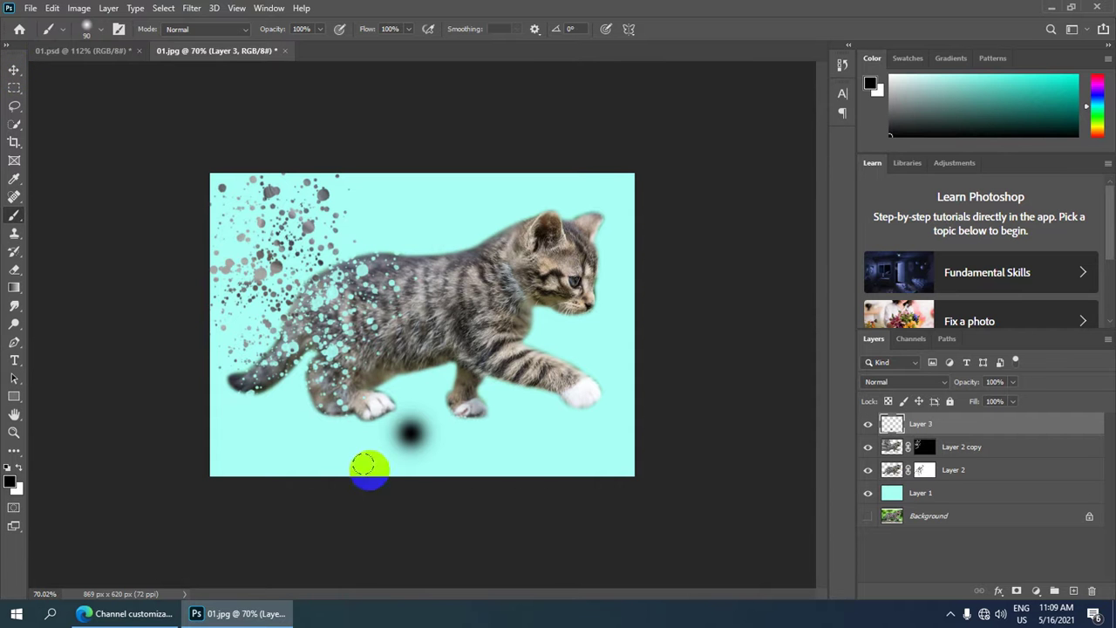
{"action": "scroll", "coordinate": [403, 429], "scroll_direction": "up", "scroll_amount": 1}
Transform the black dot into a wide, flat shadow positioned under the kitten's paws.
{"action": "left_click", "coordinate": [15, 73]}
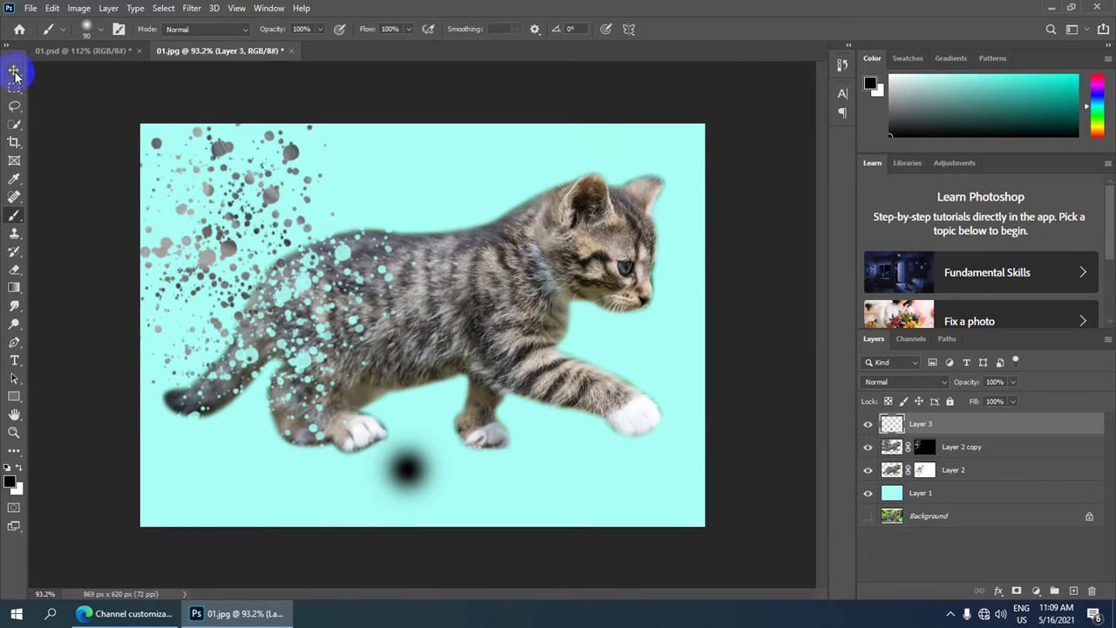
{"action": "left_click", "coordinate": [15, 73]}
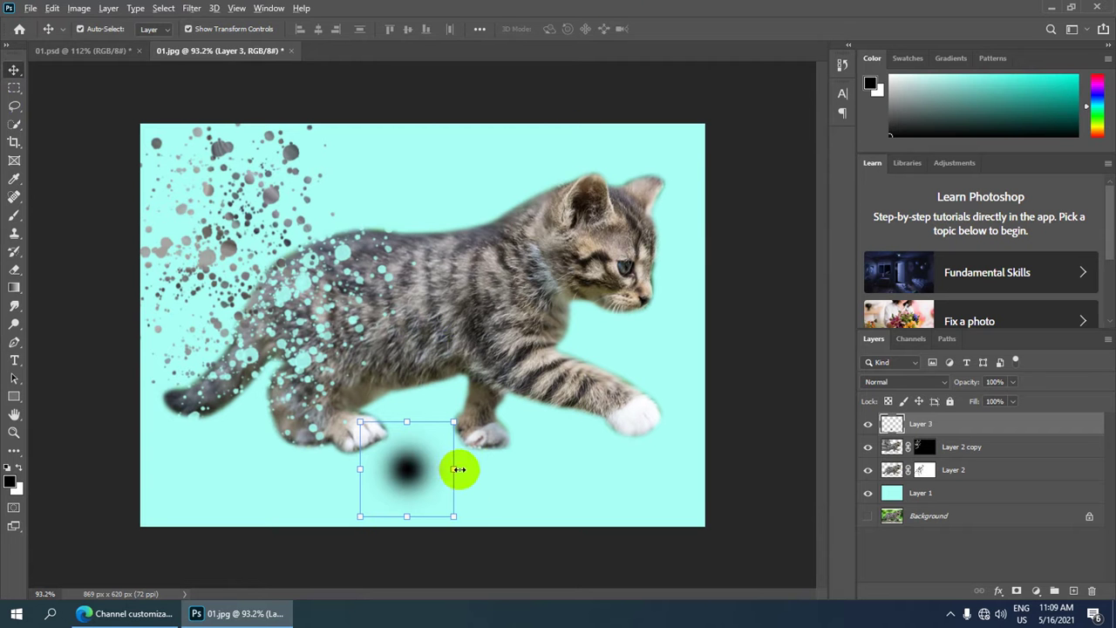
{"action": "mouse_move", "coordinate": [457, 470]}
{"action": "left_mouse_down"}
{"action": "mouse_move", "coordinate": [695, 440]}
{"action": "mouse_move", "coordinate": [840, 392]}
{"action": "mouse_move", "coordinate": [882, 361]}
{"action": "left_mouse_up"}
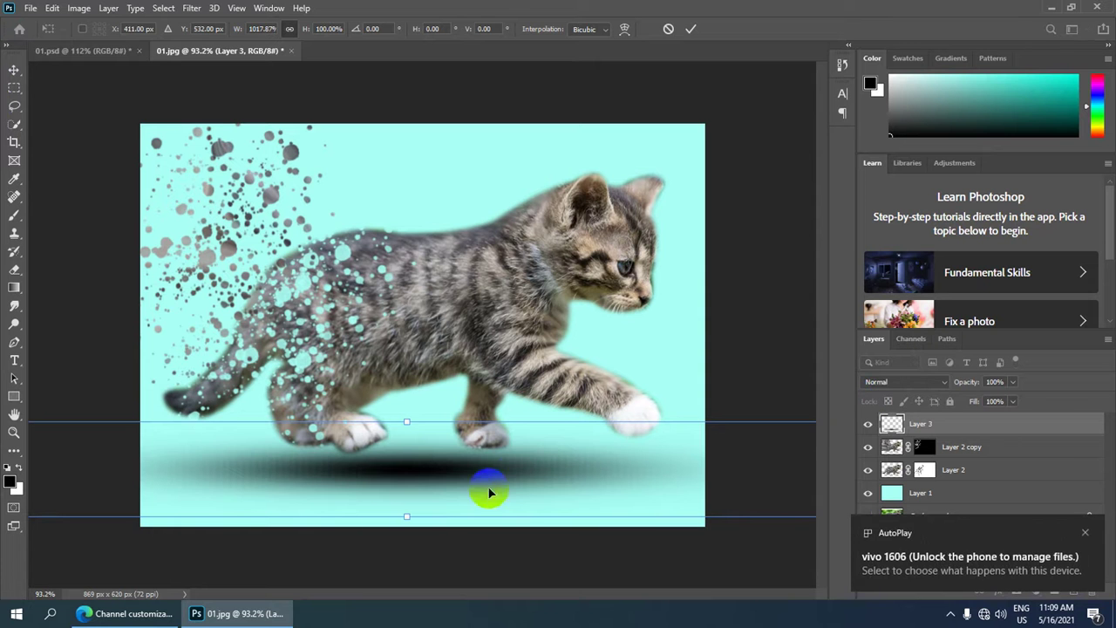
{"action": "left_click_drag", "start_coordinate": [515, 474], "coordinate": [529, 480]}
{"action": "scroll", "coordinate": [530, 483], "scroll_direction": "down", "scroll_amount": 2}
{"action": "scroll", "coordinate": [558, 458], "scroll_direction": "down", "scroll_amount": 1}
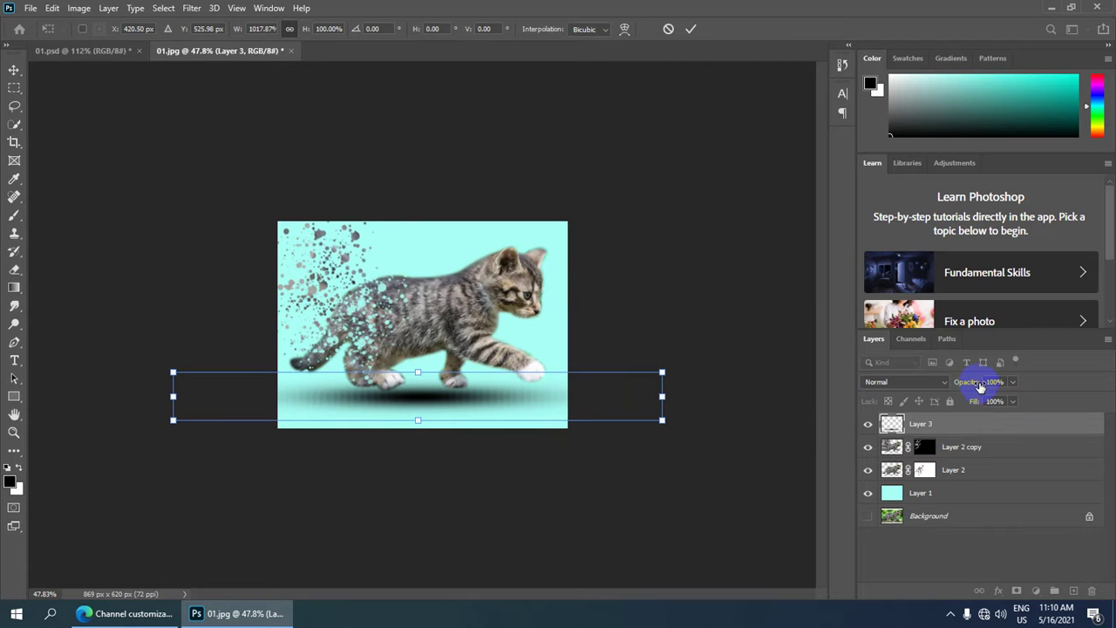
Lower Layer 3's opacity to 69% and commit the shadow transform.
{"action": "left_click_drag", "start_coordinate": [980, 386], "coordinate": [958, 386]}
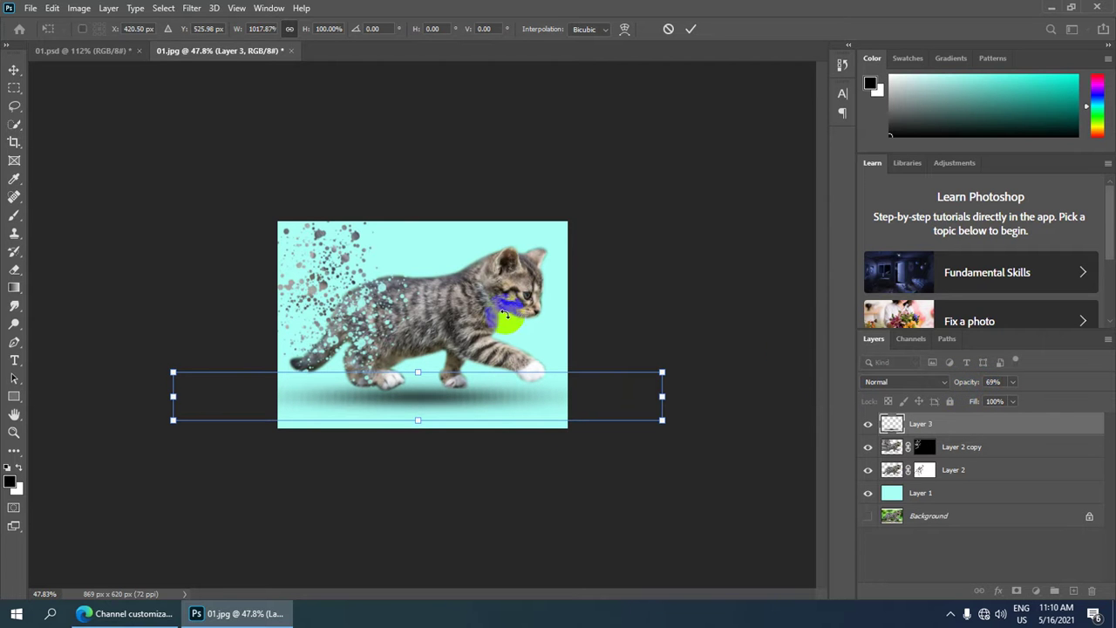
{"action": "left_click", "coordinate": [691, 29]}
{"action": "left_click", "coordinate": [653, 244]}
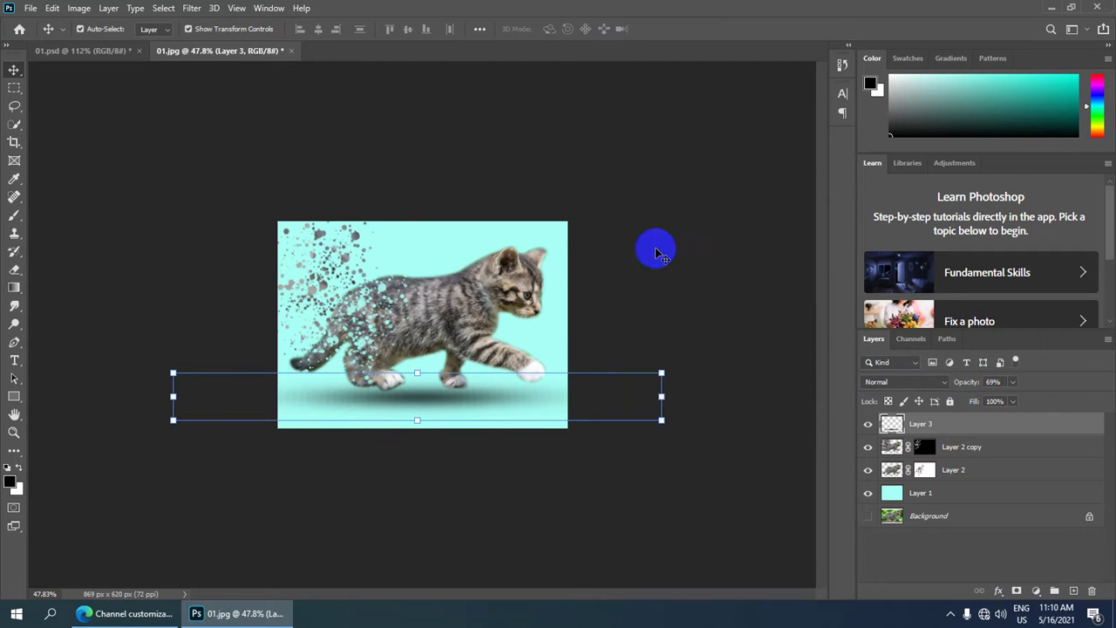
{"action": "scroll", "coordinate": [436, 305], "scroll_direction": "up", "scroll_amount": 1}
{"action": "scroll", "coordinate": [428, 314], "scroll_direction": "up", "scroll_amount": 3}
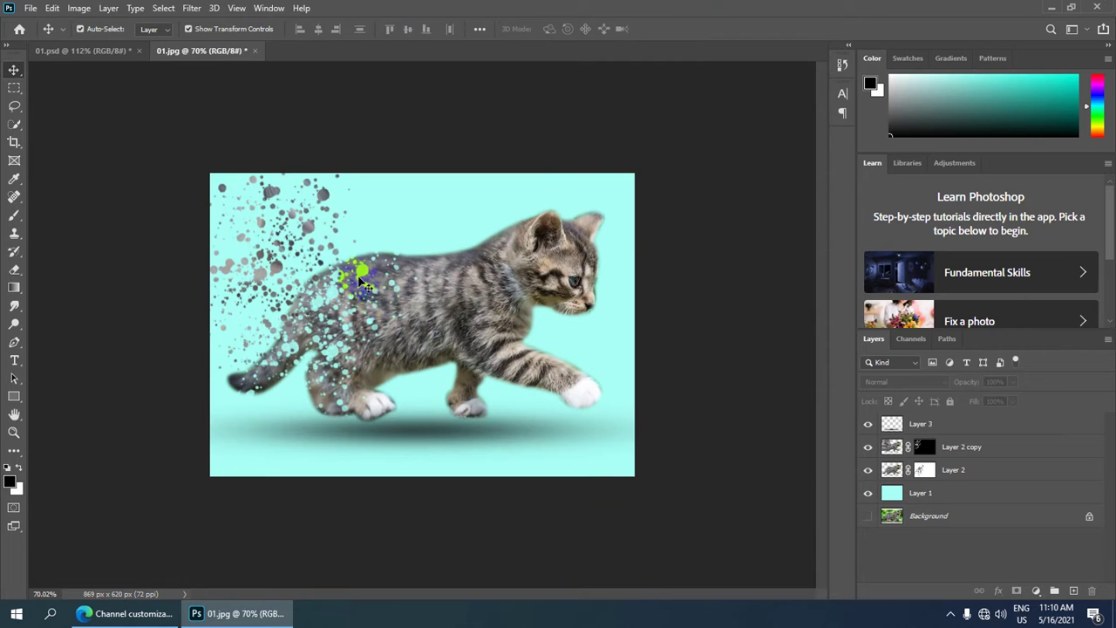
{"action": "scroll", "coordinate": [359, 275], "scroll_direction": "down", "scroll_amount": 2}
{"action": "scroll", "coordinate": [336, 296], "scroll_direction": "down", "scroll_amount": 1}
{"action": "scroll", "coordinate": [336, 279], "scroll_direction": "down", "scroll_amount": 1}
{"action": "scroll", "coordinate": [345, 259], "scroll_direction": "down", "scroll_amount": 1}
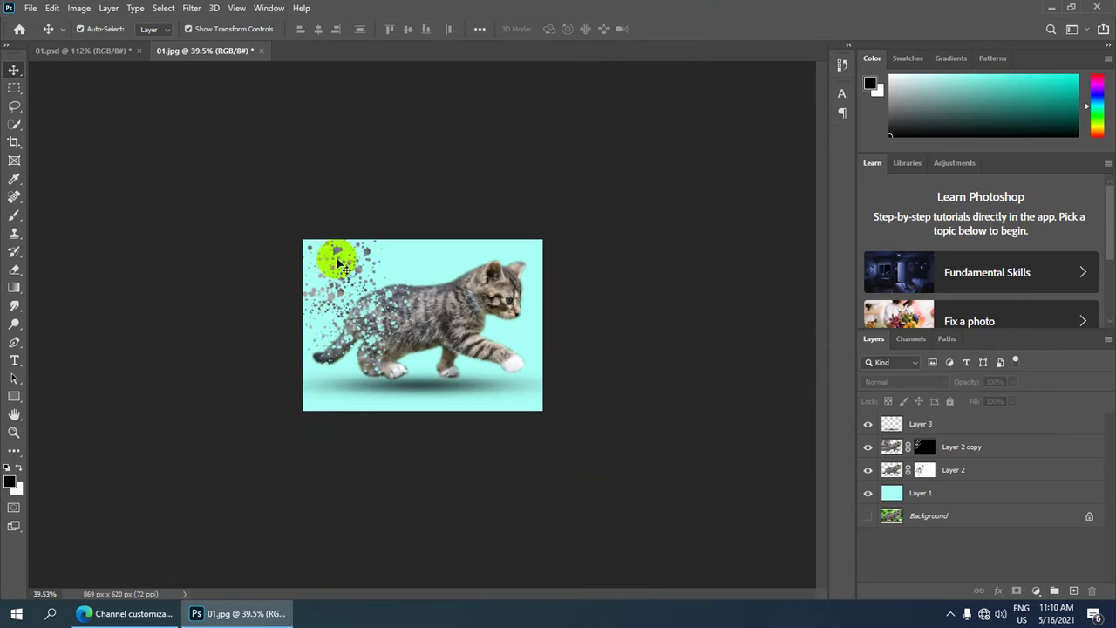
{"action": "scroll", "coordinate": [344, 266], "scroll_direction": "down", "scroll_amount": 1}
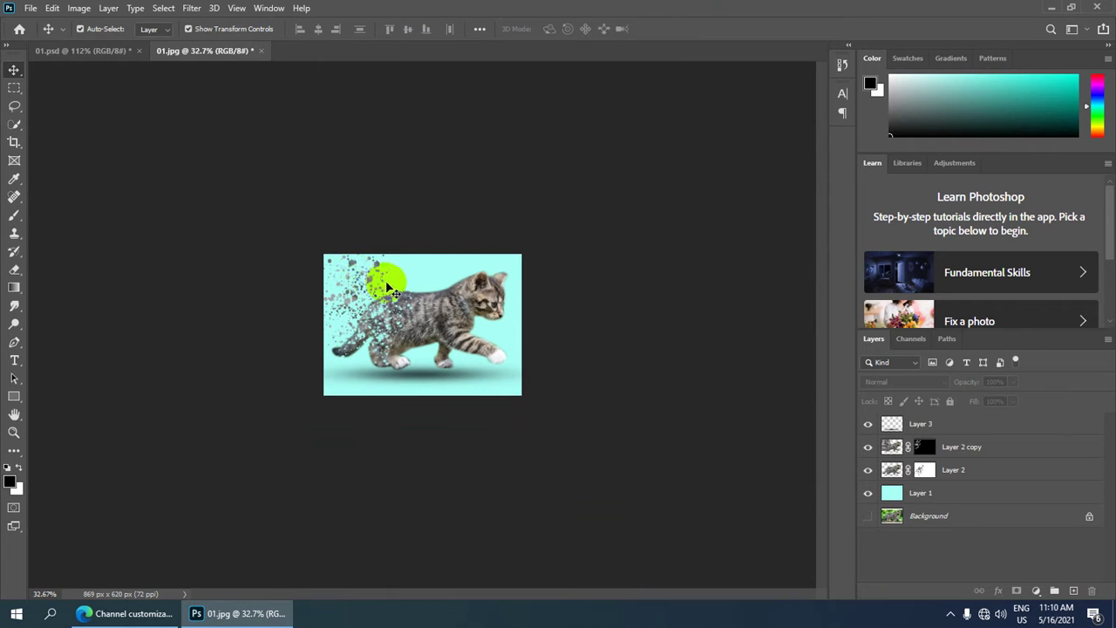
{"action": "scroll", "coordinate": [388, 288], "scroll_direction": "up", "scroll_amount": 2}
{"action": "scroll", "coordinate": [361, 262], "scroll_direction": "up", "scroll_amount": 2}
{"action": "scroll", "coordinate": [336, 236], "scroll_direction": "up", "scroll_amount": 2}
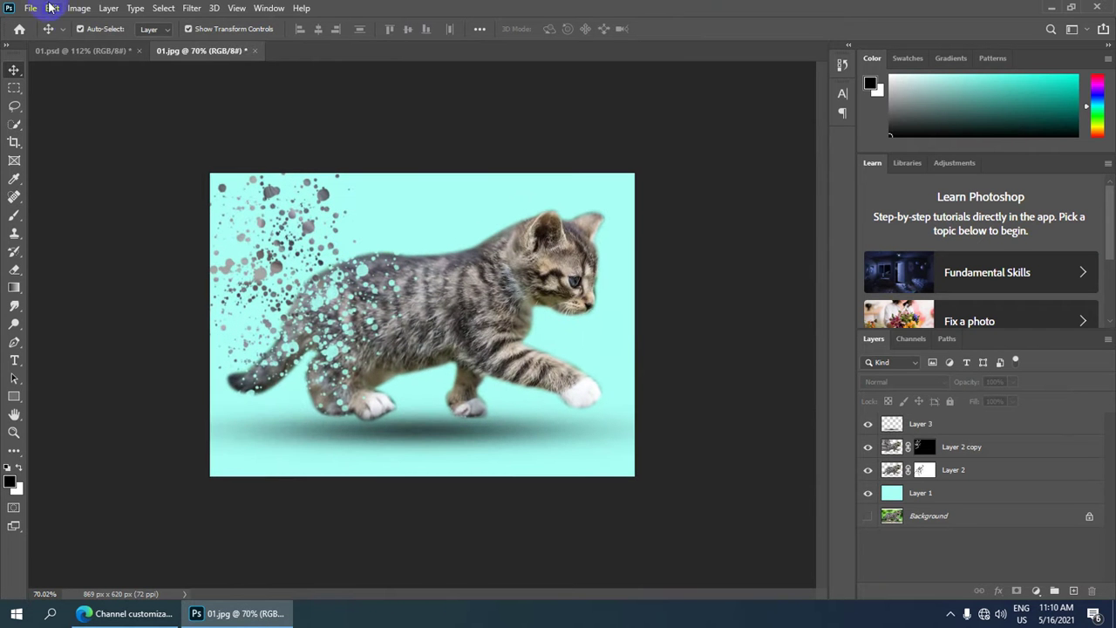
Open the smoke cloud image 06.jfif from the Desktop as a new document.
{"action": "left_click", "coordinate": [28, 8]}
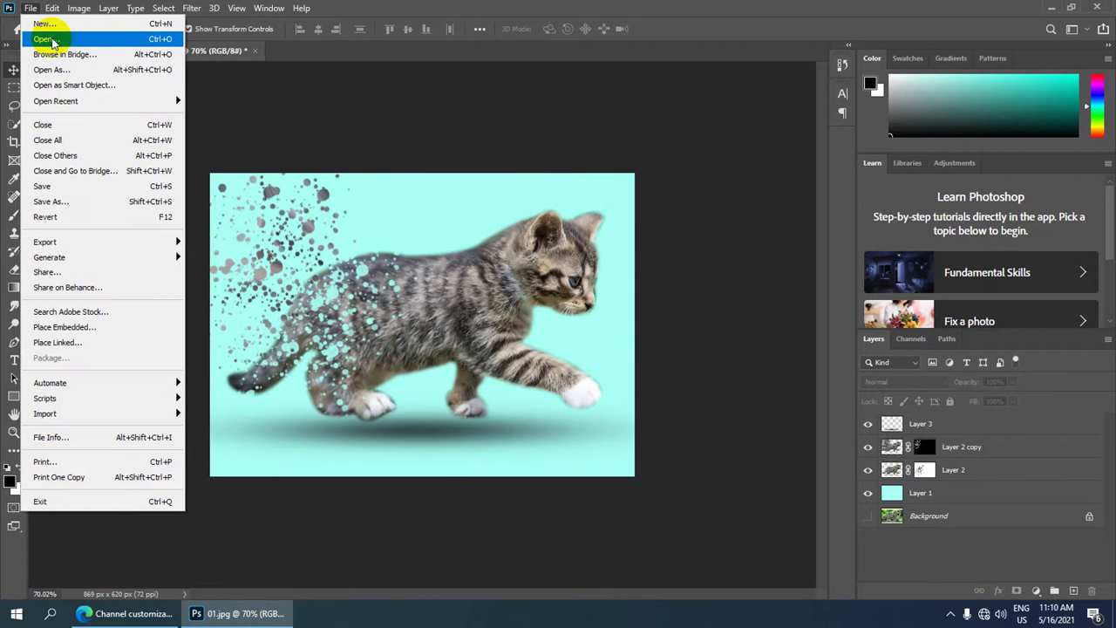
{"action": "left_click", "coordinate": [50, 40]}
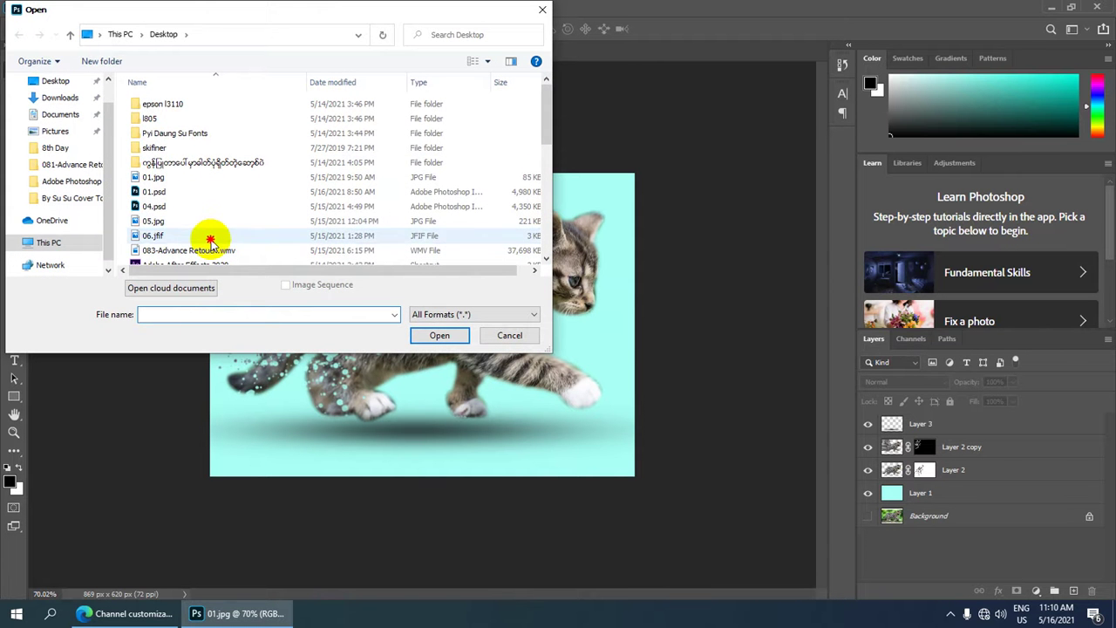
{"action": "left_click", "coordinate": [210, 240]}
{"action": "left_click", "coordinate": [440, 337]}
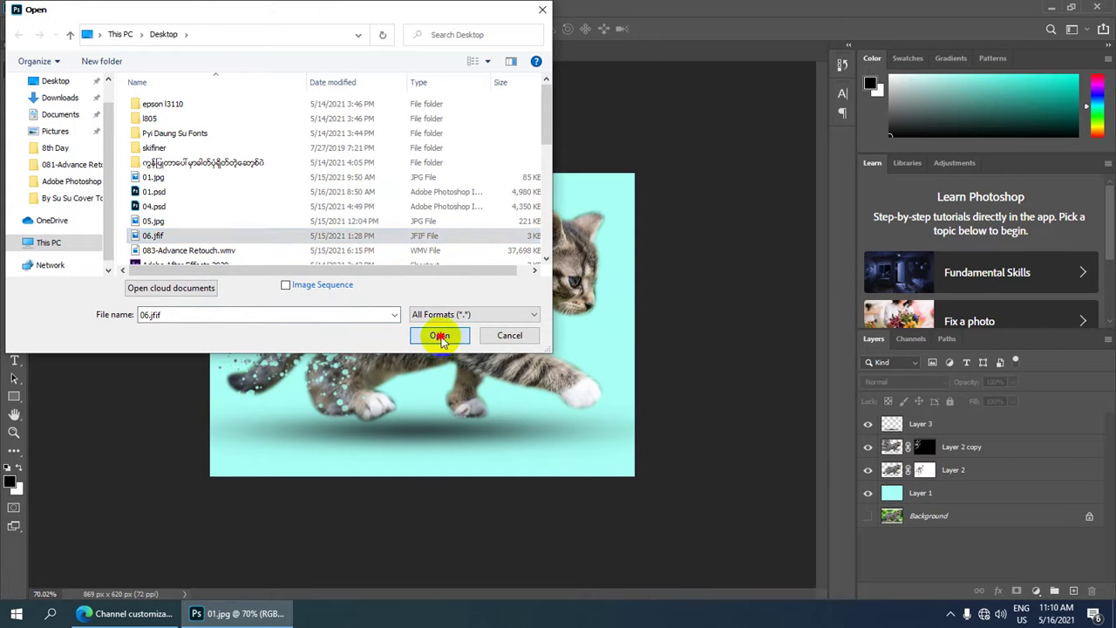
{"action": "scroll", "coordinate": [442, 342], "scroll_direction": "up", "scroll_amount": 1}
{"action": "scroll", "coordinate": [442, 342], "scroll_direction": "up", "scroll_amount": 1}
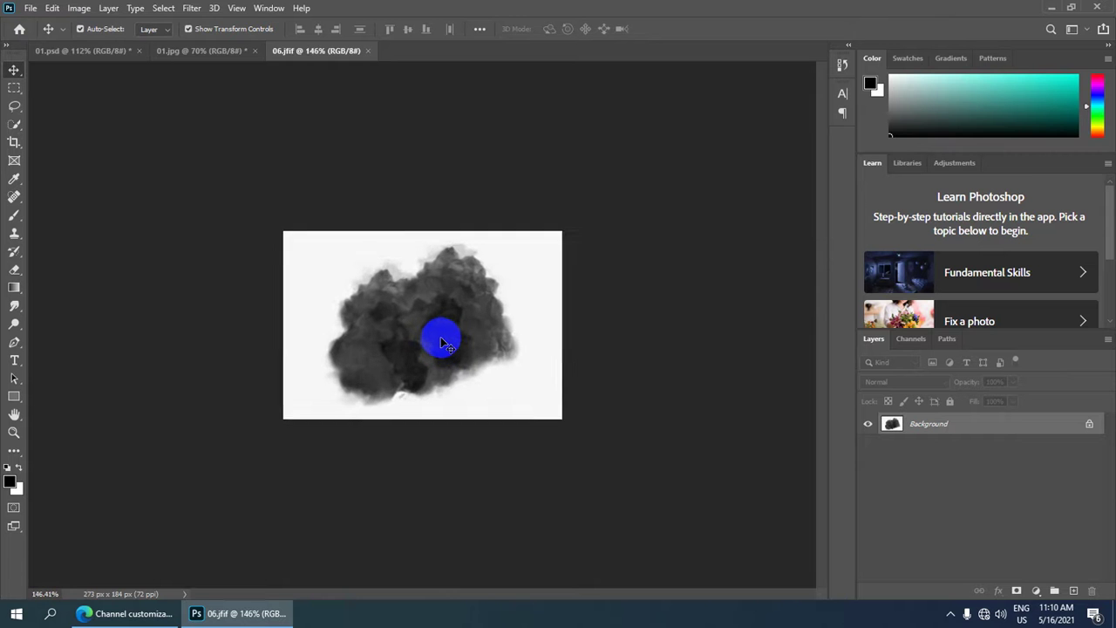
{"action": "scroll", "coordinate": [442, 342], "scroll_direction": "up", "scroll_amount": 1}
{"action": "scroll", "coordinate": [442, 342], "scroll_direction": "up", "scroll_amount": 2}
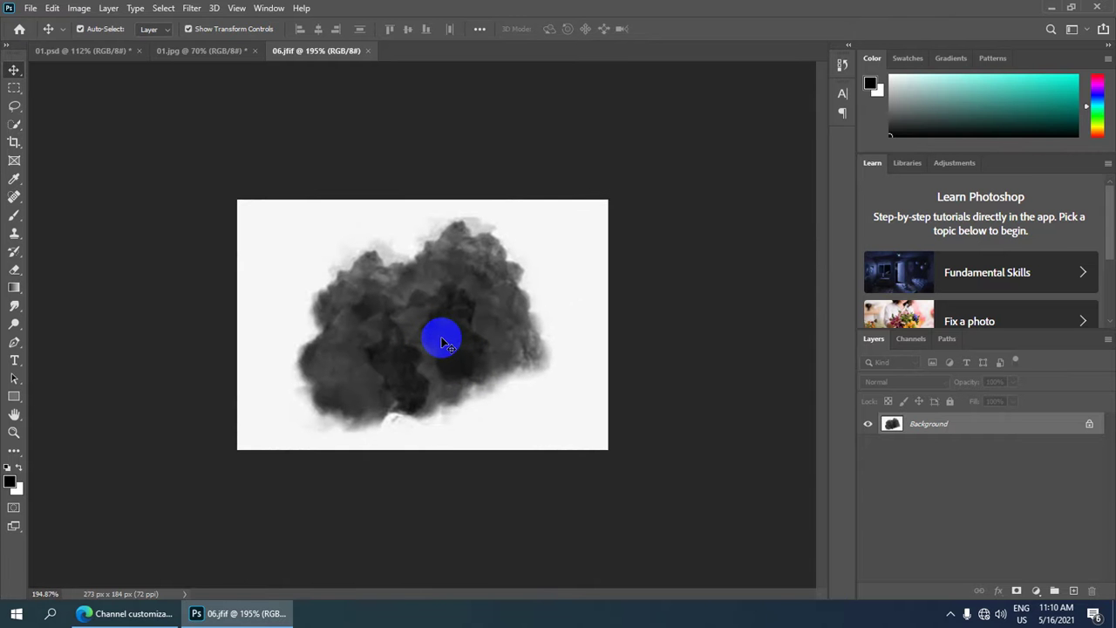
{"action": "scroll", "coordinate": [262, 331], "scroll_direction": "up", "scroll_amount": 1}
{"action": "scroll", "coordinate": [160, 317], "scroll_direction": "up", "scroll_amount": 1}
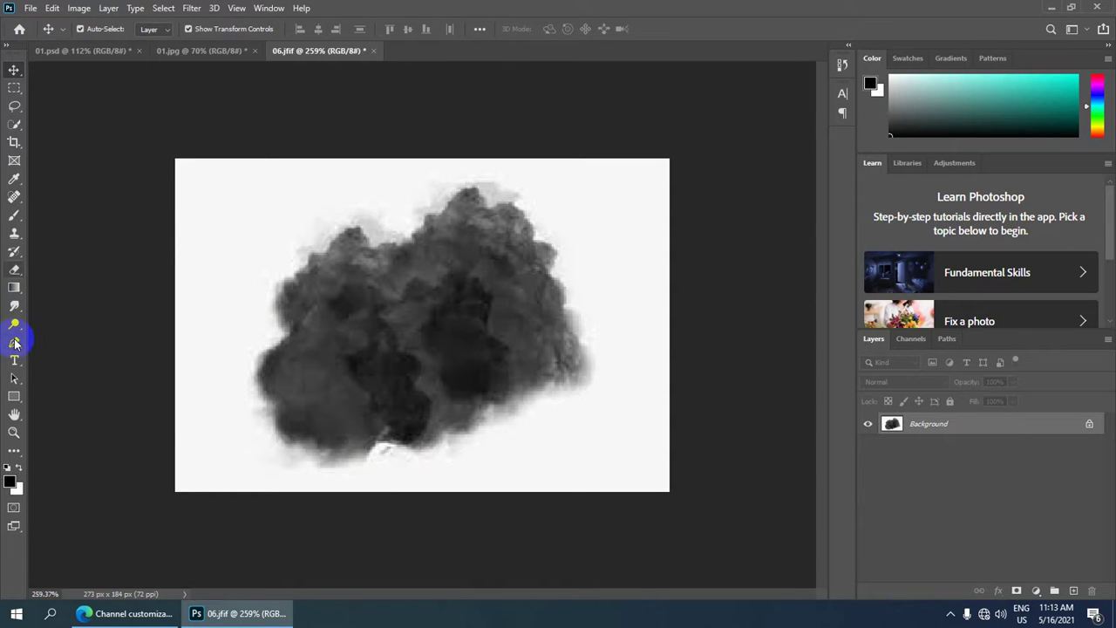
Define the 06.jfif smoke cloud as a 273 px brush preset named 'ss'.
{"action": "left_click", "coordinate": [15, 214]}
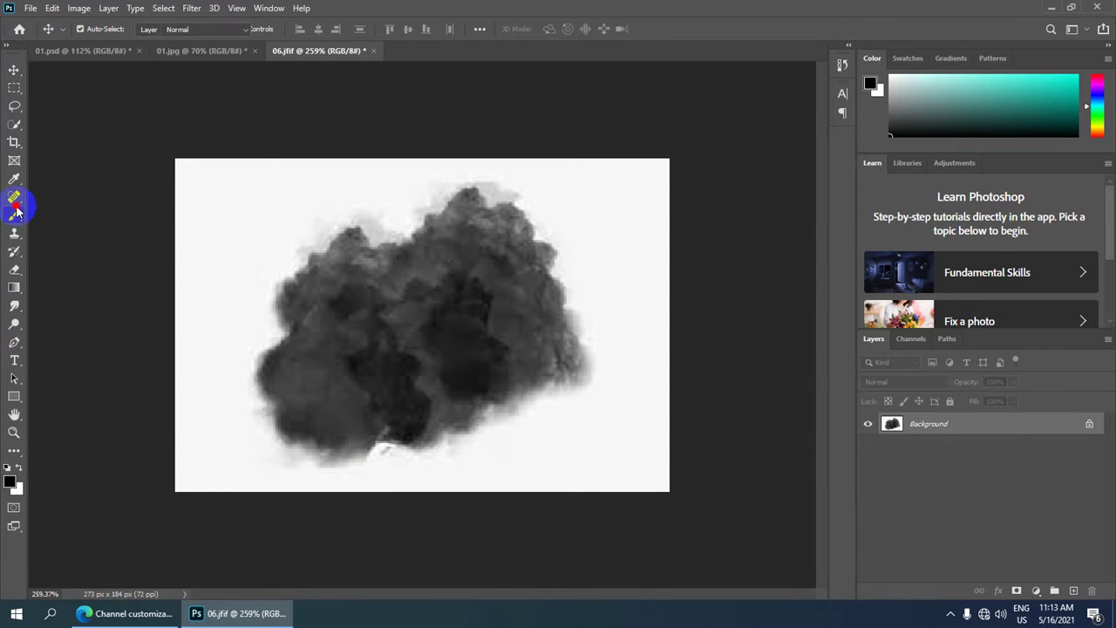
{"action": "left_click", "coordinate": [52, 8]}
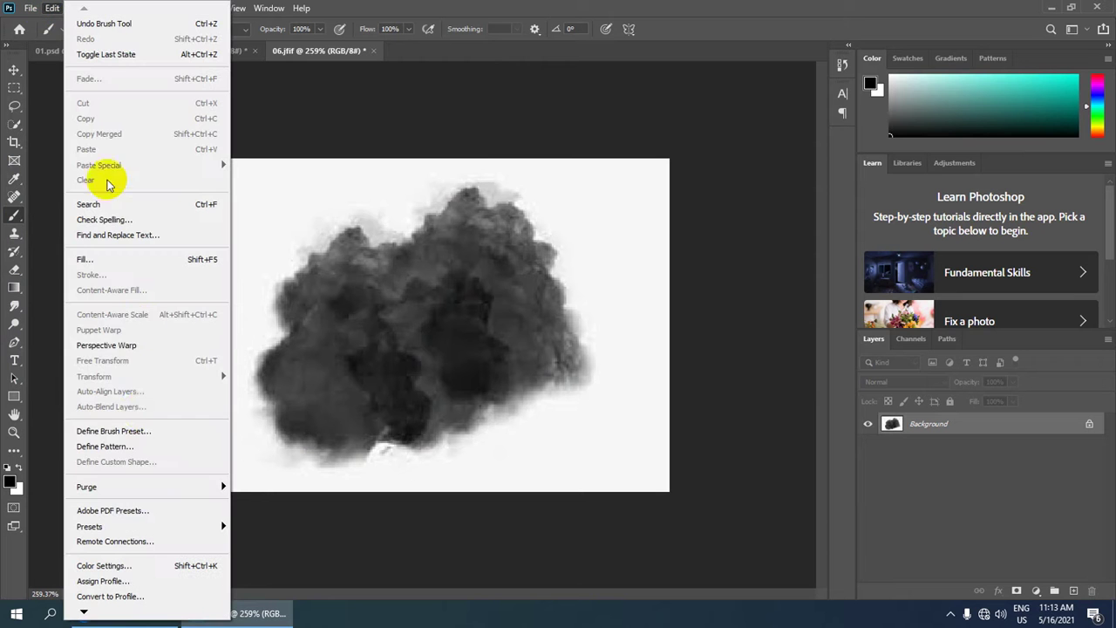
{"action": "left_click", "coordinate": [154, 432]}
{"action": "type", "text": "ss"}
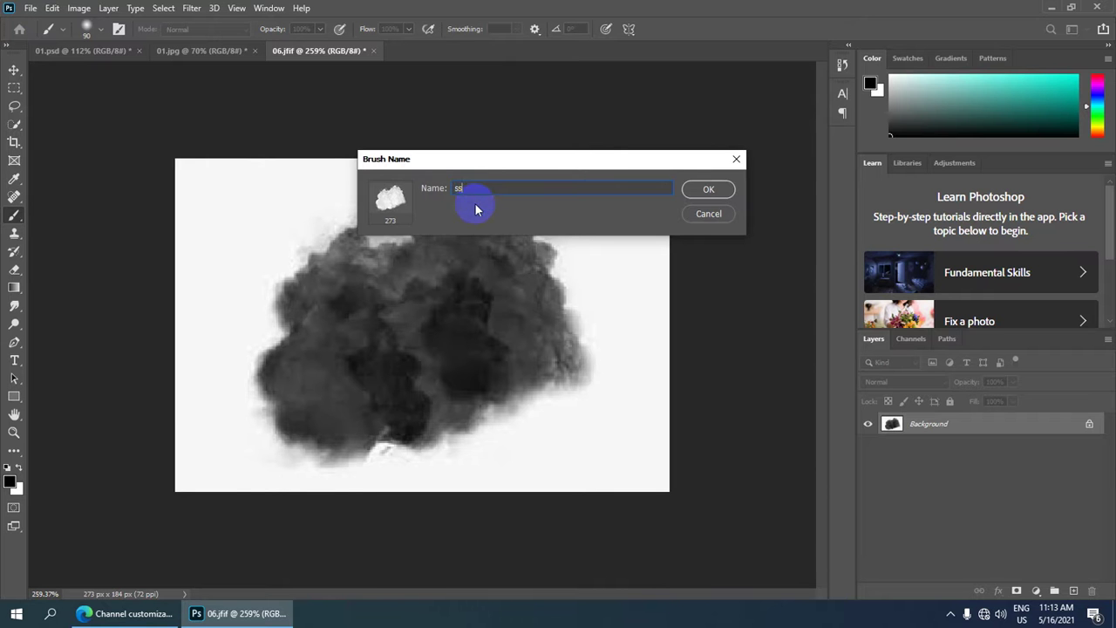
{"action": "left_click", "coordinate": [708, 189]}
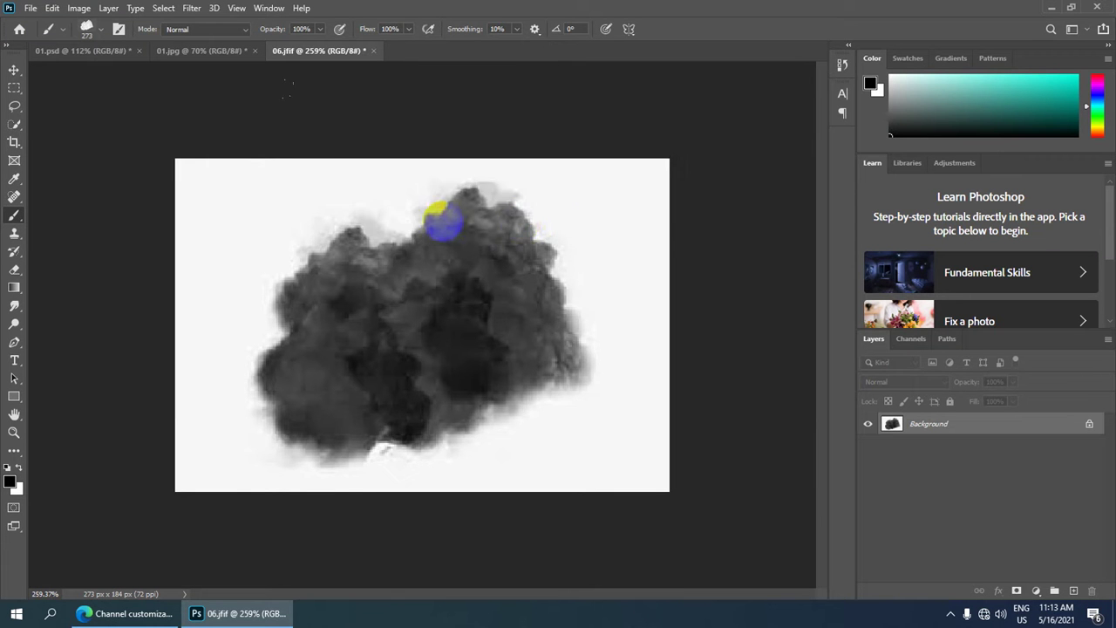
{"action": "scroll", "coordinate": [443, 220], "scroll_direction": "down", "scroll_amount": 1}
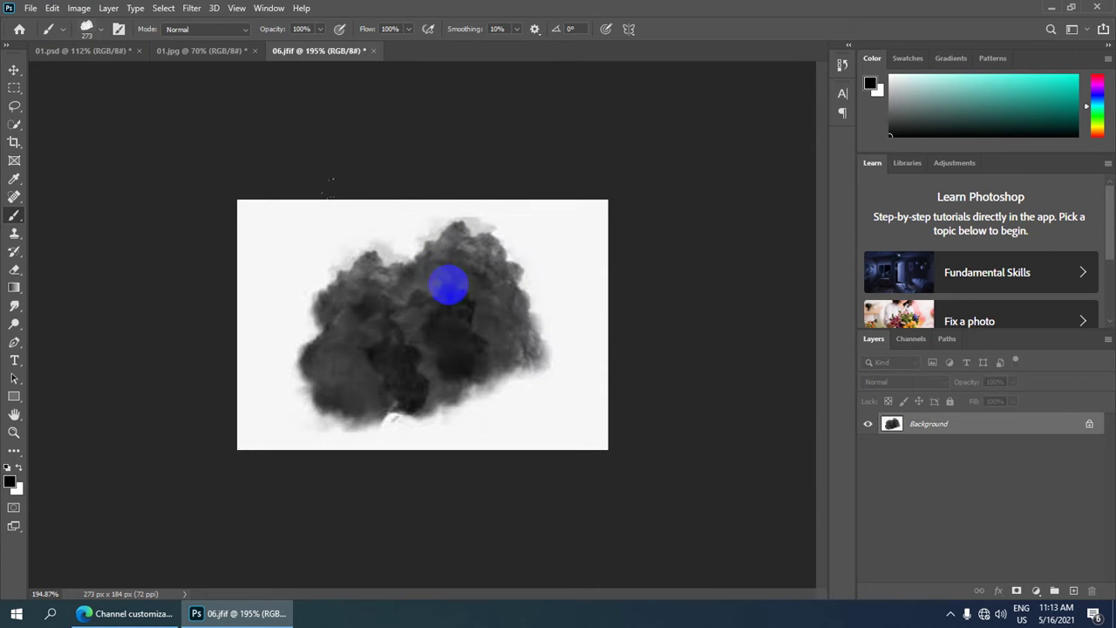
Return to the kitten document and make Layer 1 the layer to paint on.
{"action": "left_click", "coordinate": [77, 56]}
{"action": "left_click", "coordinate": [175, 54]}
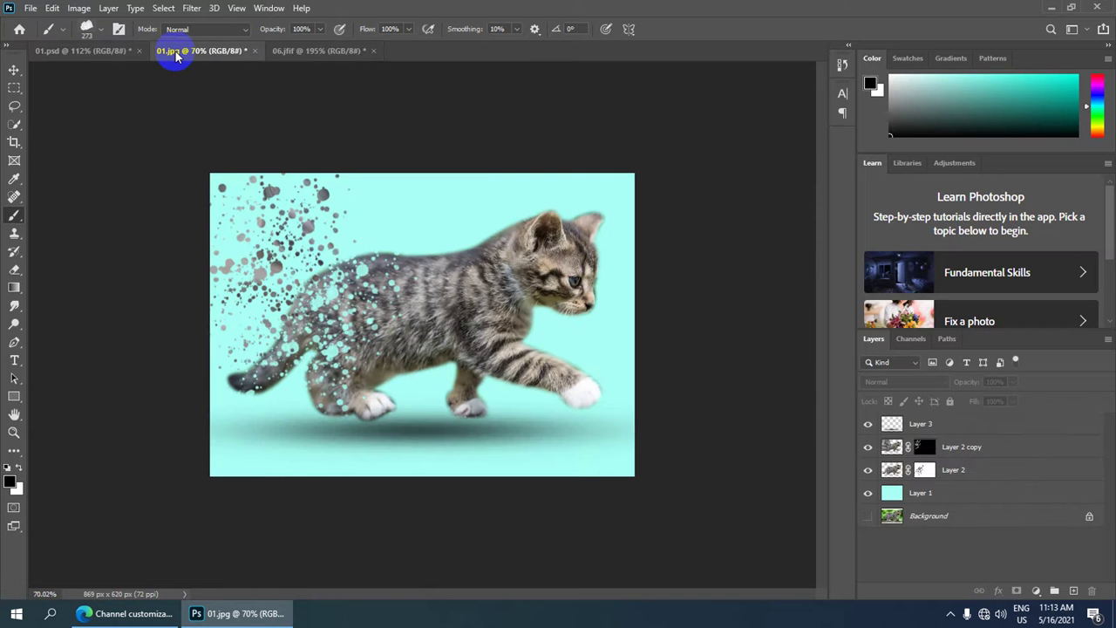
{"action": "left_click_drag", "start_coordinate": [516, 345], "coordinate": [460, 352]}
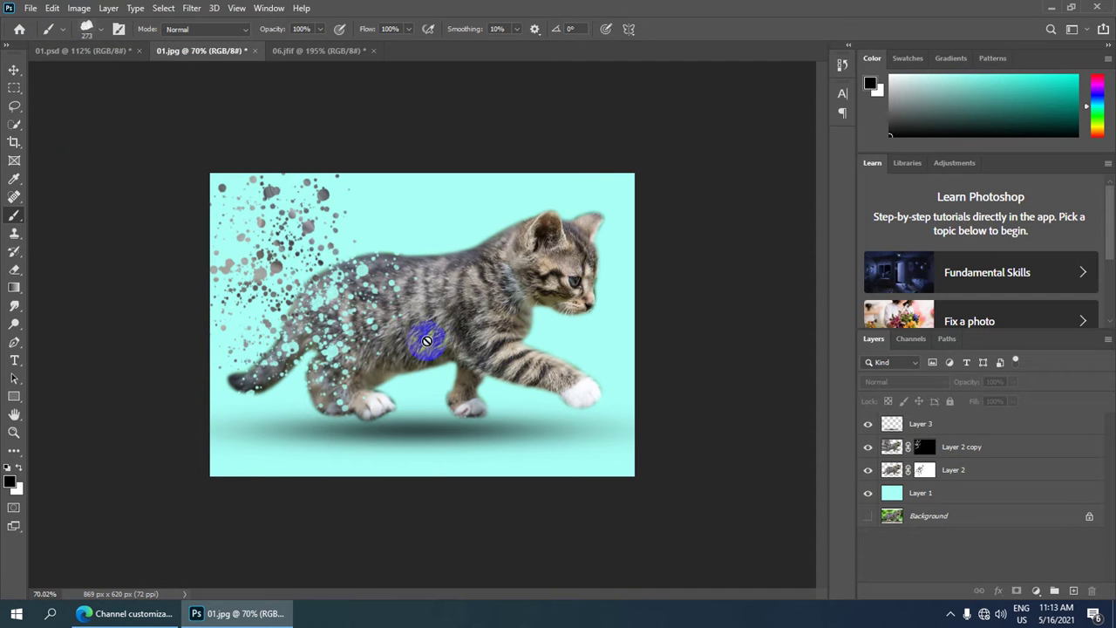
{"action": "left_click", "coordinate": [911, 427]}
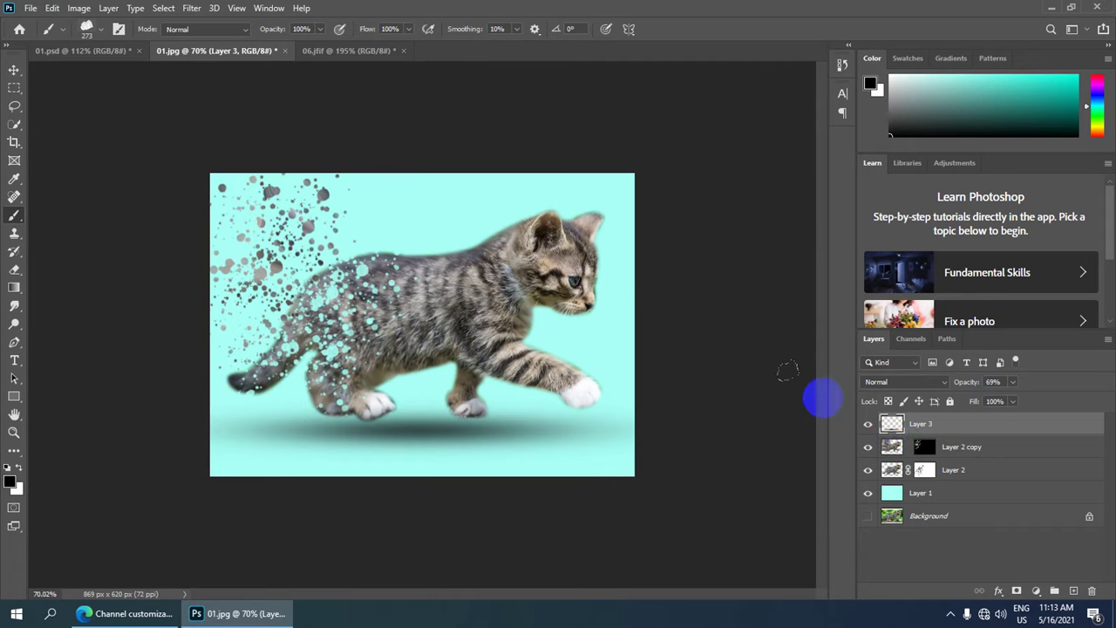
{"action": "left_click", "coordinate": [916, 493]}
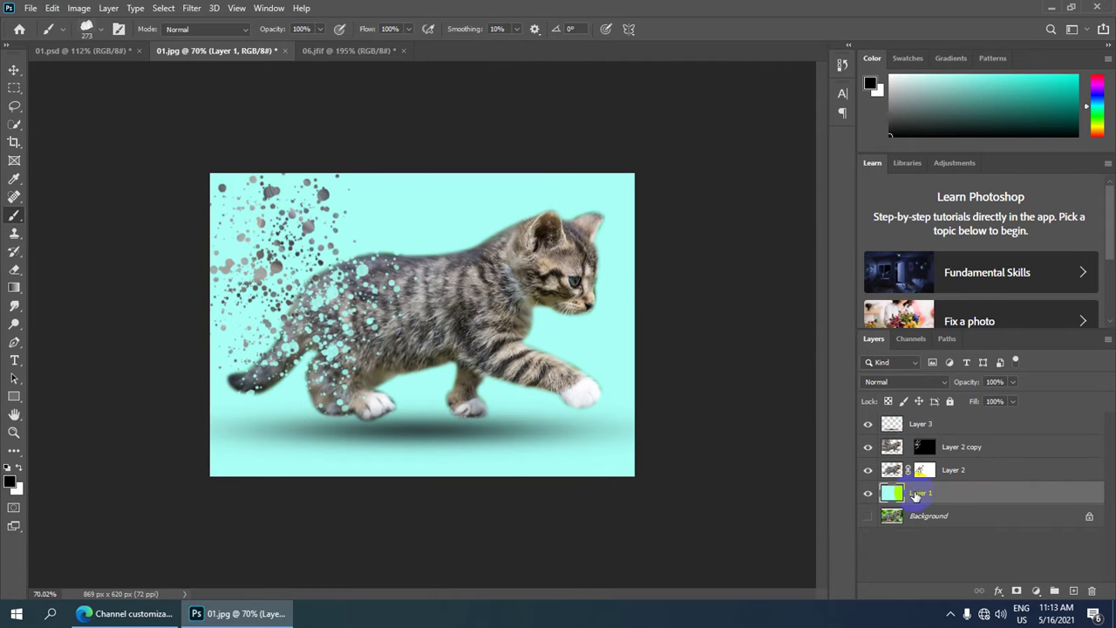
Set the smoke brush to 20% opacity and 20% flow.
{"action": "left_click", "coordinate": [312, 27]}
{"action": "type", "text": "20"}
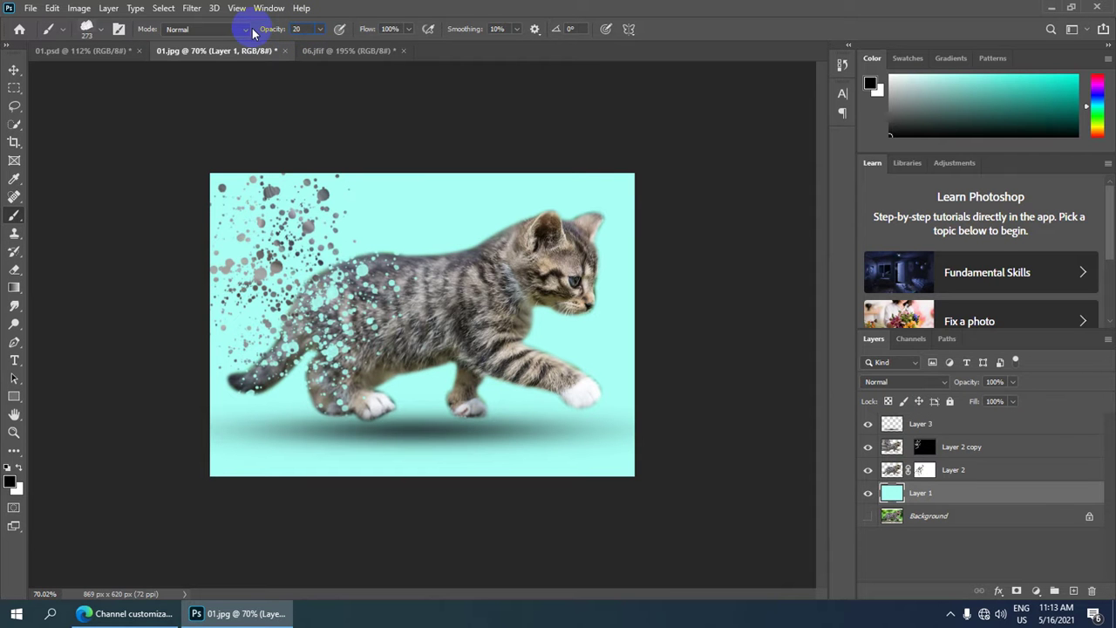
{"action": "key", "text": "Tab"}
{"action": "type", "text": "20"}
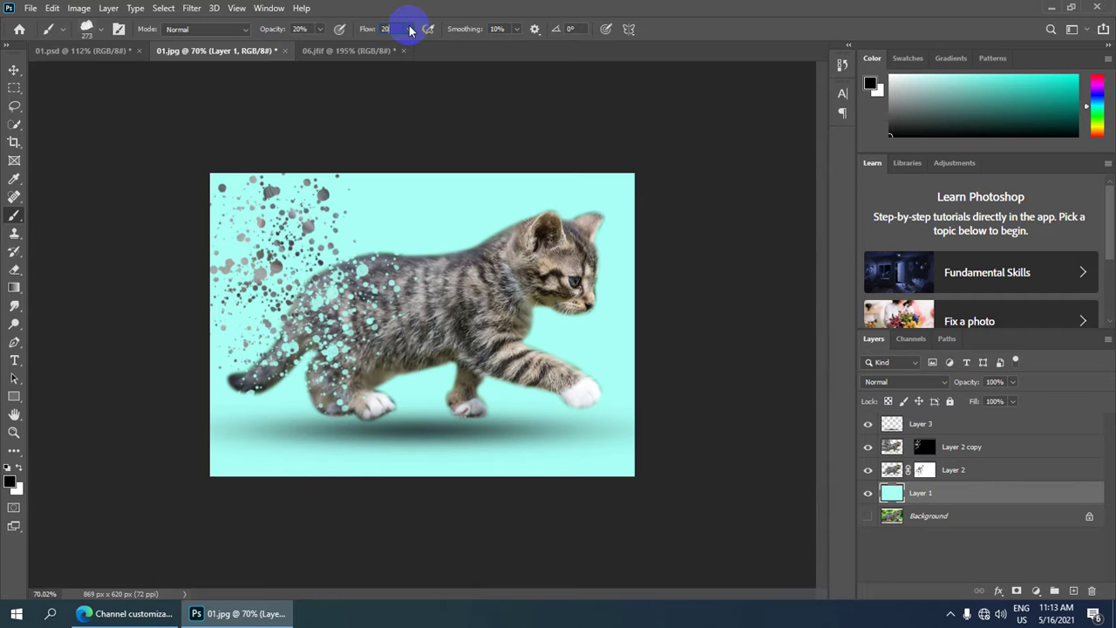
{"action": "key", "text": "Return"}
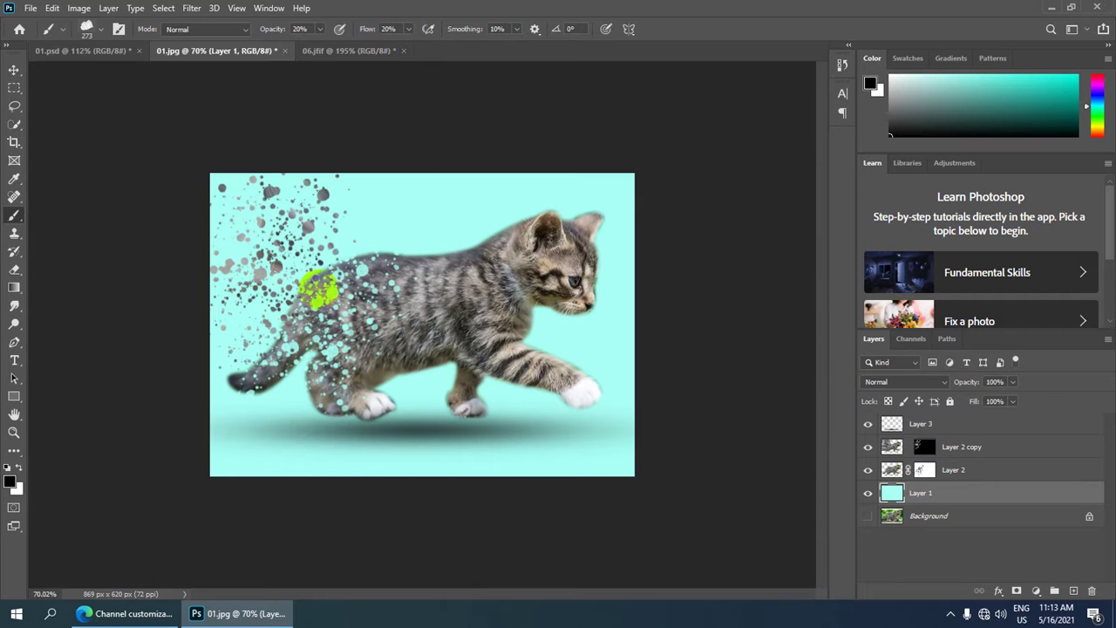
{"action": "scroll", "coordinate": [65, 292], "scroll_direction": "down", "scroll_amount": 1}
{"action": "scroll", "coordinate": [103, 318], "scroll_direction": "down", "scroll_amount": 1}
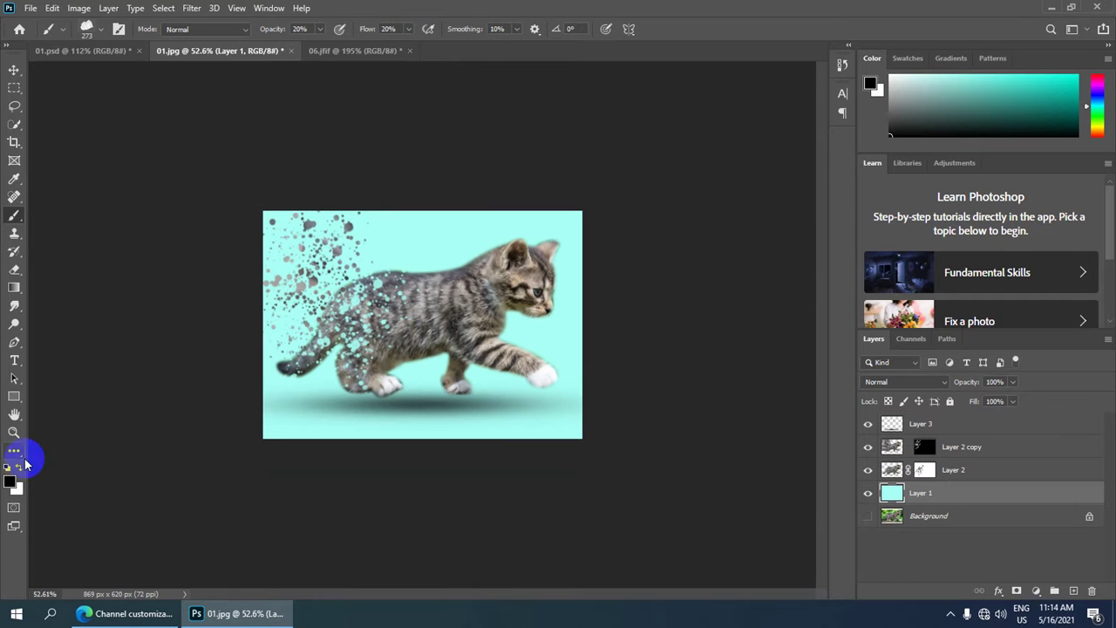
Set the foreground colour to light grey #919393.
{"action": "left_click", "coordinate": [9, 480]}
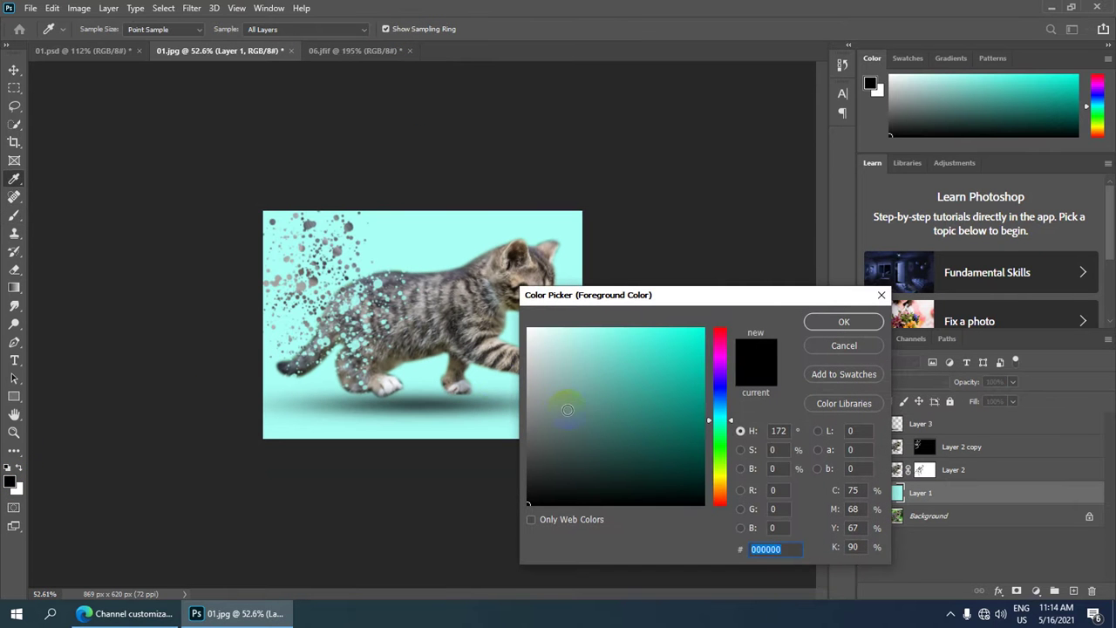
{"action": "left_click", "coordinate": [527, 410]}
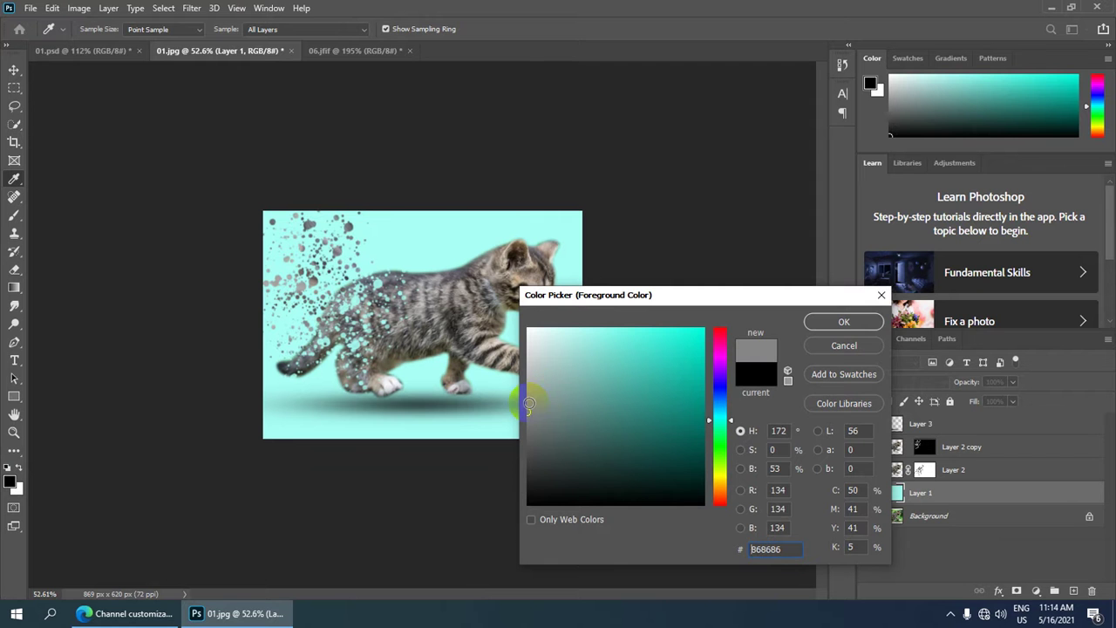
{"action": "left_click", "coordinate": [530, 395]}
{"action": "left_click", "coordinate": [862, 324]}
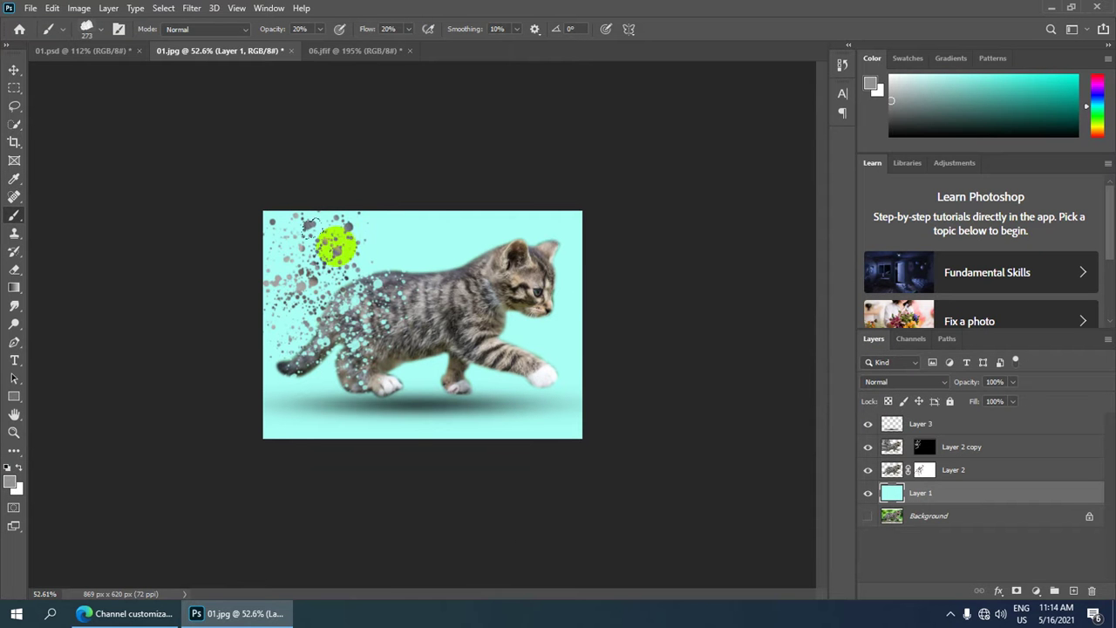
Brush soft grey haze on Layer 1 over the top-left edge and the kitten's back.
{"action": "left_click", "coordinate": [330, 220]}
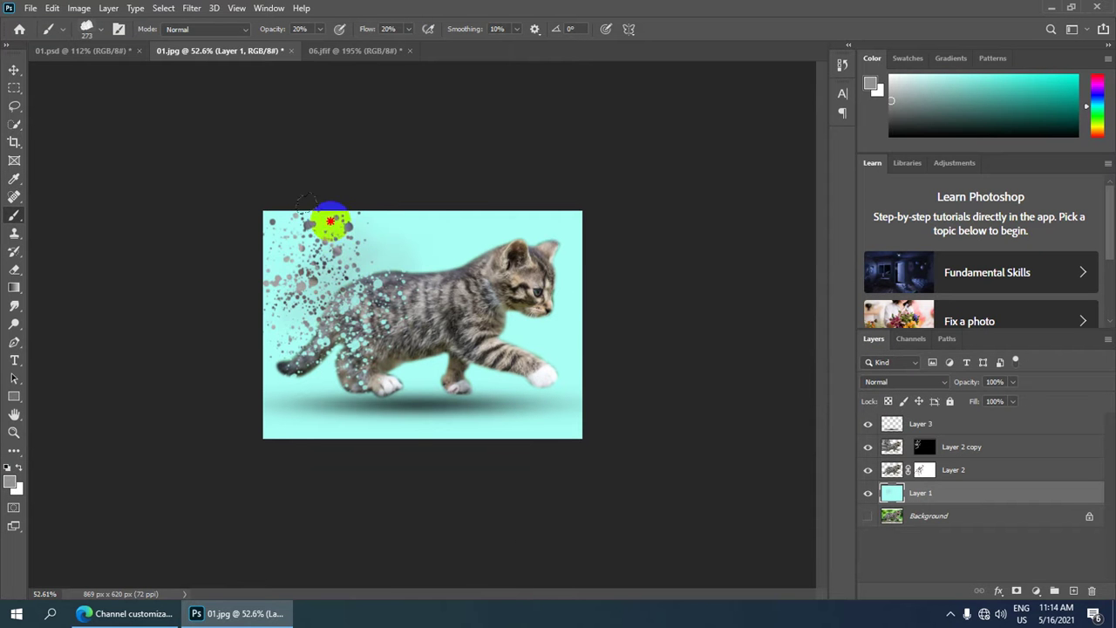
{"action": "mouse_move", "coordinate": [303, 201]}
{"action": "left_mouse_down"}
{"action": "mouse_move", "coordinate": [380, 210]}
{"action": "mouse_move", "coordinate": [340, 272]}
{"action": "left_mouse_up"}
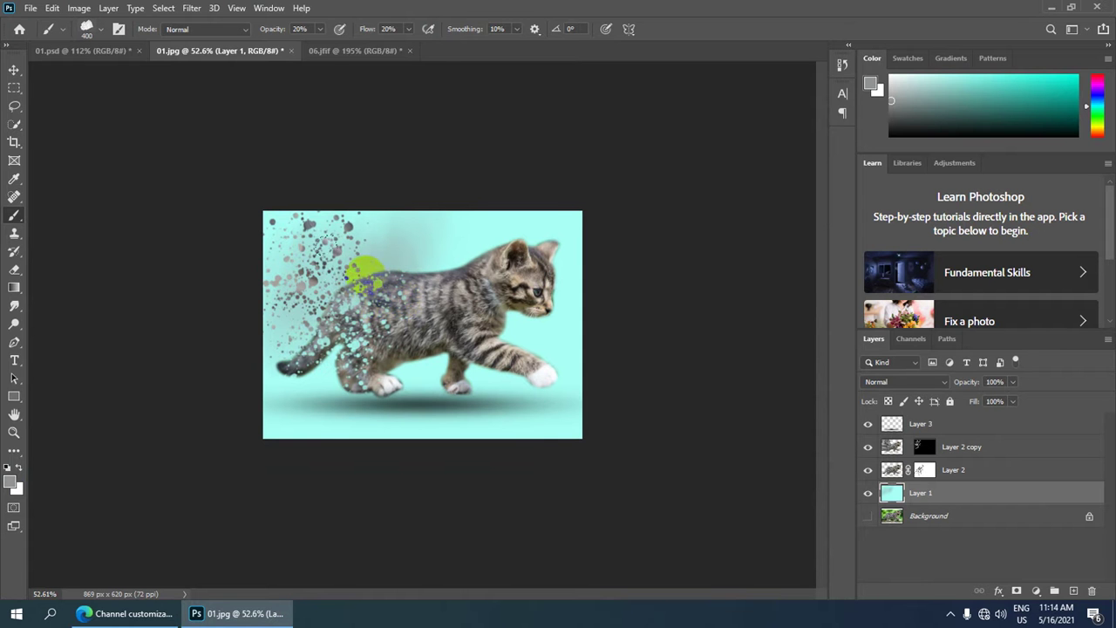
{"action": "scroll", "coordinate": [364, 272], "scroll_direction": "up", "scroll_amount": 1, "text": "alt"}
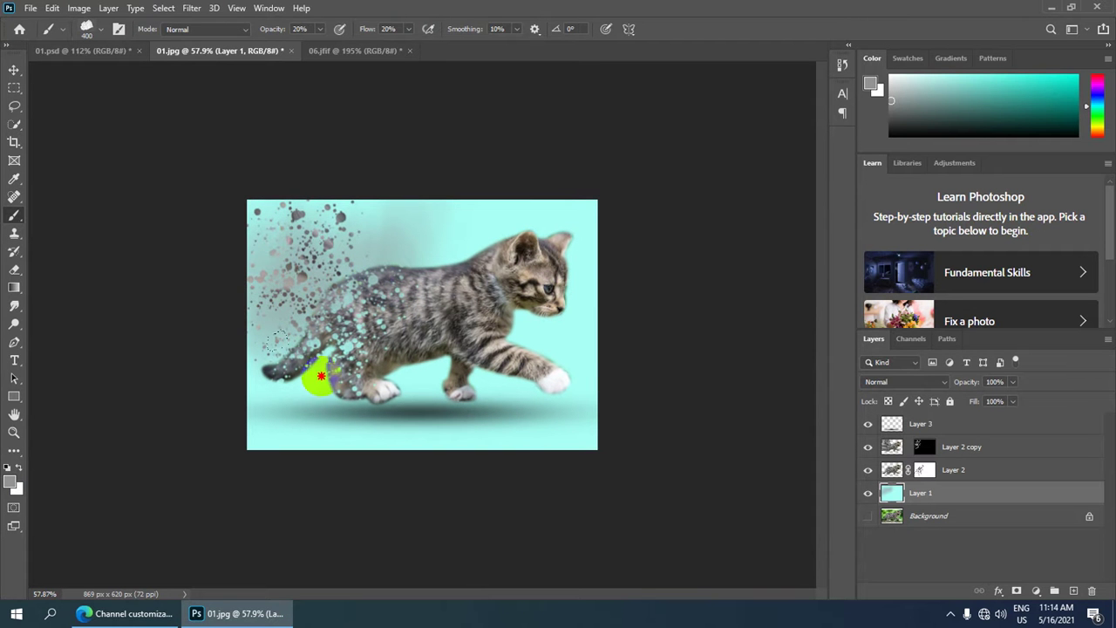
{"action": "mouse_move", "coordinate": [321, 376]}
{"action": "left_mouse_down"}
{"action": "mouse_move", "coordinate": [409, 225]}
{"action": "mouse_move", "coordinate": [354, 283]}
{"action": "left_mouse_up"}
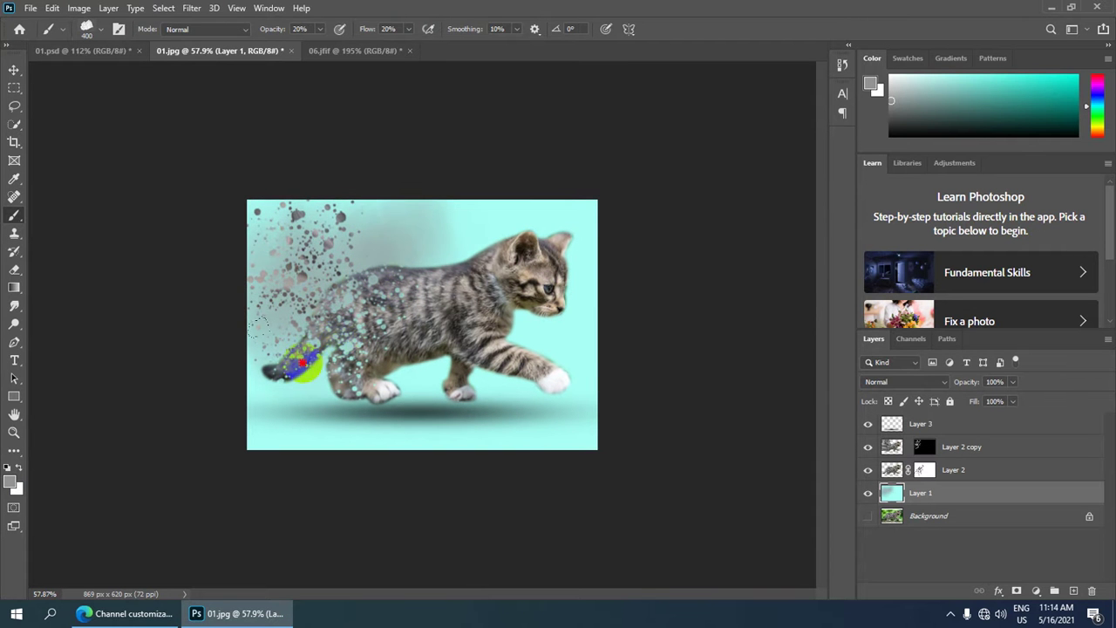
{"action": "scroll", "coordinate": [433, 171], "scroll_direction": "down", "scroll_amount": 4, "text": "alt"}
{"action": "scroll", "coordinate": [461, 229], "scroll_direction": "down", "scroll_amount": 2, "text": "alt"}
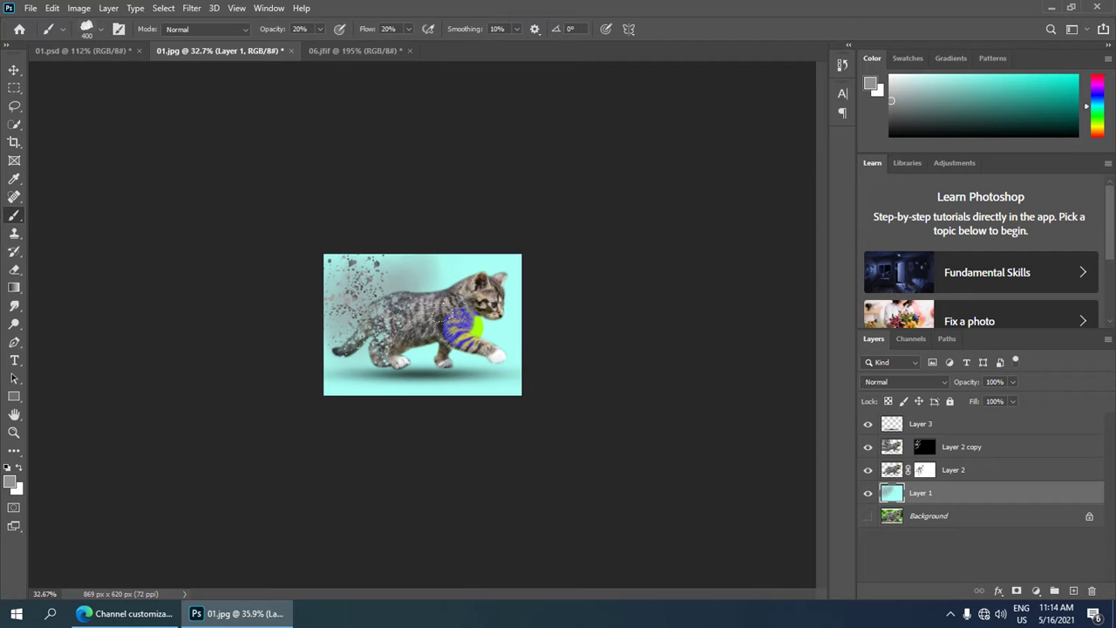
Compare the hazed 01.jpg against the 01.psd document.
{"action": "left_click", "coordinate": [116, 49]}
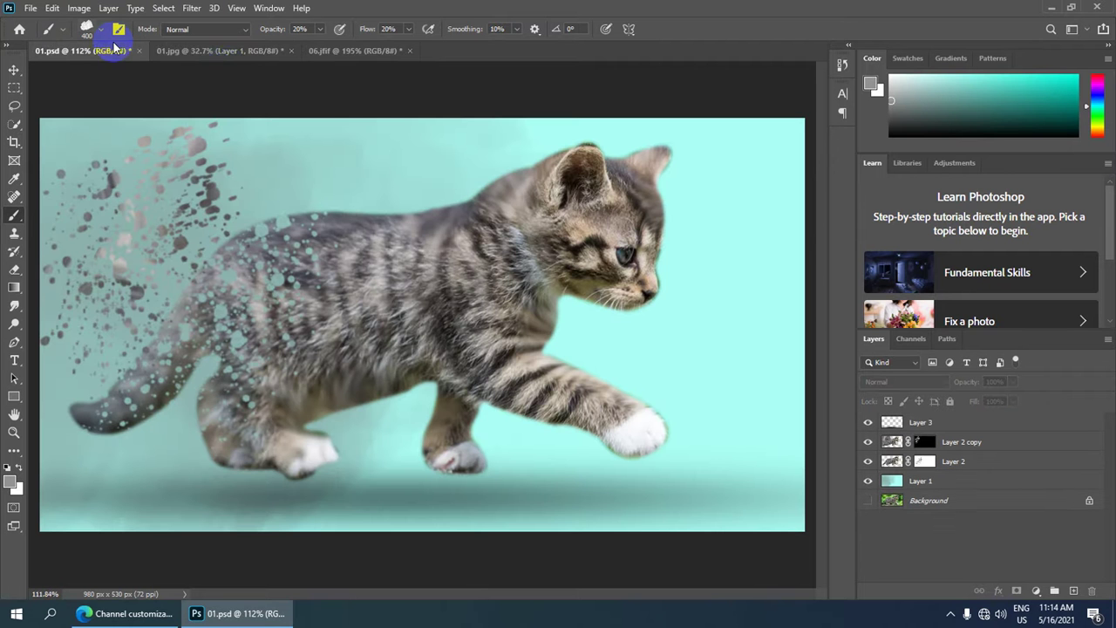
{"action": "left_click", "coordinate": [263, 54]}
{"action": "scroll", "coordinate": [430, 329], "scroll_direction": "up", "scroll_amount": 1, "text": "alt"}
{"action": "scroll", "coordinate": [430, 330], "scroll_direction": "up", "scroll_amount": 1, "text": "alt"}
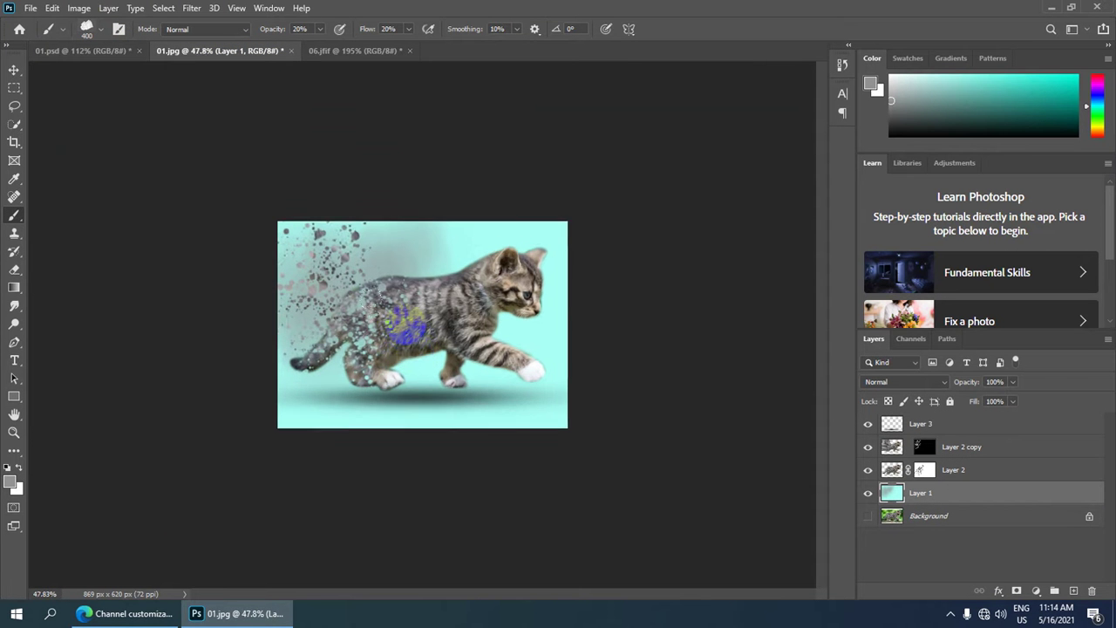
{"action": "scroll", "coordinate": [430, 330], "scroll_direction": "up", "scroll_amount": 2, "text": "alt"}
{"action": "scroll", "coordinate": [409, 321], "scroll_direction": "down", "scroll_amount": 1, "text": "alt"}
{"action": "scroll", "coordinate": [410, 321], "scroll_direction": "down", "scroll_amount": 1, "text": "alt"}
{"action": "scroll", "coordinate": [419, 323], "scroll_direction": "up", "scroll_amount": 1, "text": "alt"}
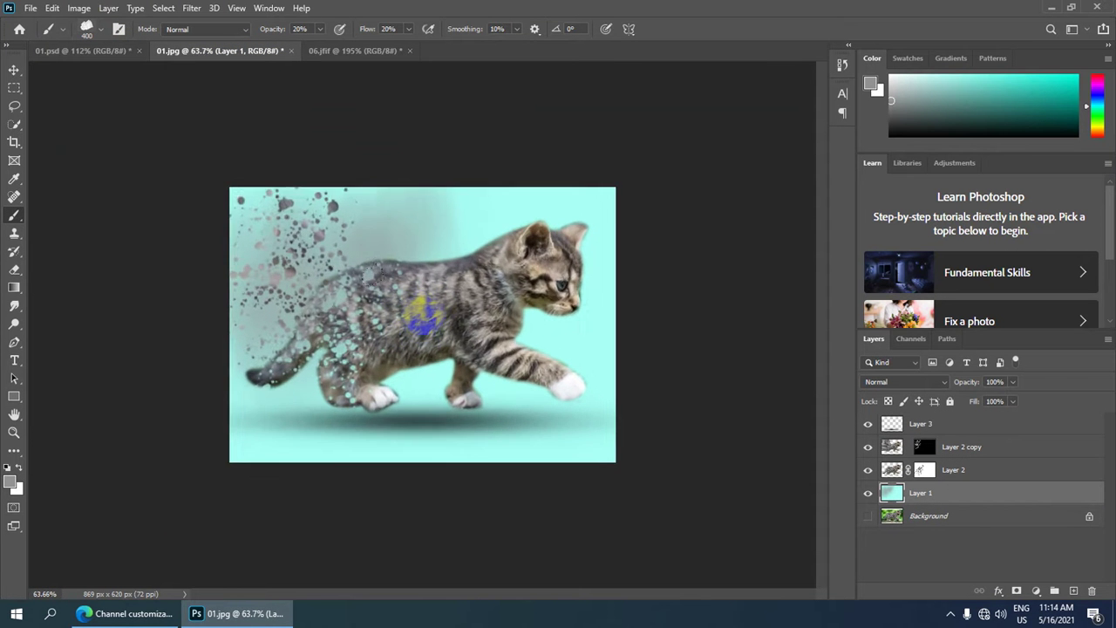
{"action": "scroll", "coordinate": [384, 262], "scroll_direction": "down", "scroll_amount": 1, "text": "alt"}
Start a Save As to the computer with JPEG as the file format.
{"action": "left_click", "coordinate": [30, 9]}
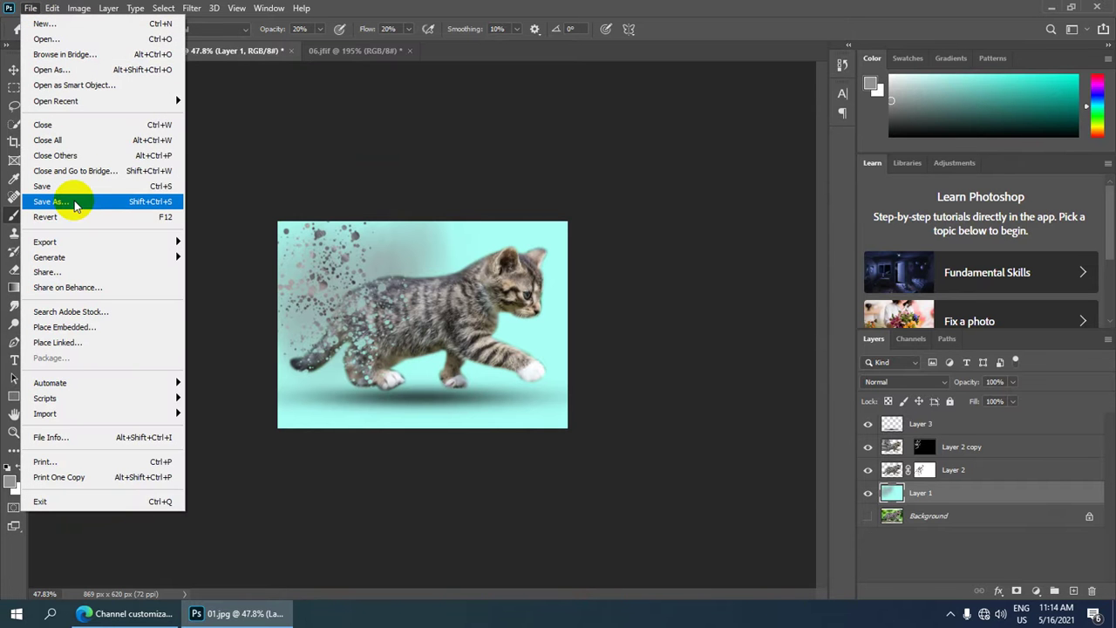
{"action": "left_click", "coordinate": [75, 204]}
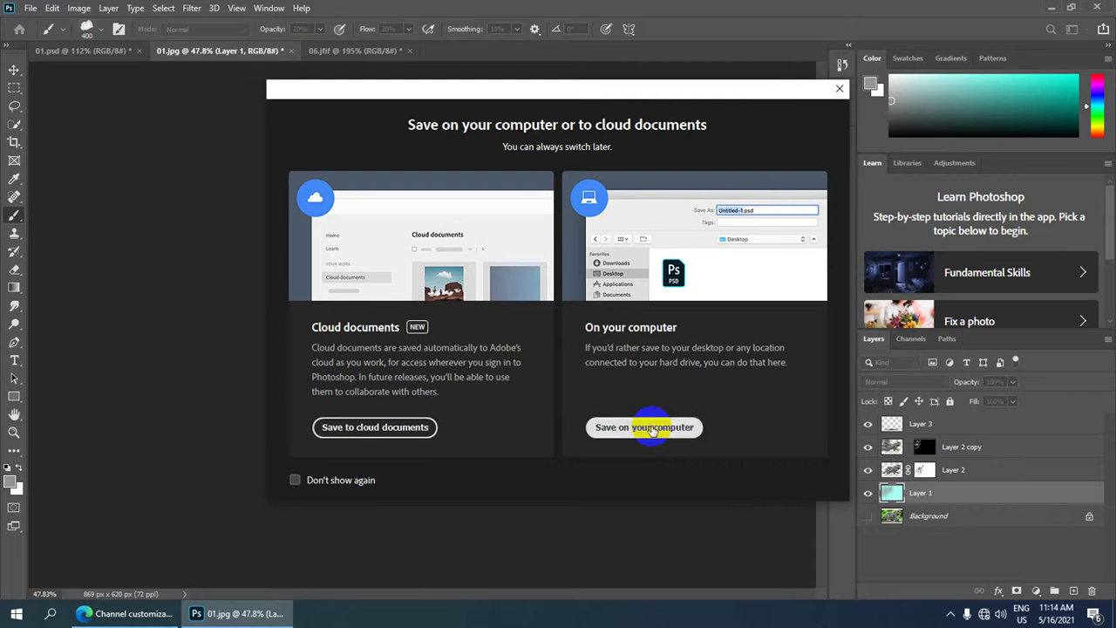
{"action": "left_click", "coordinate": [653, 428]}
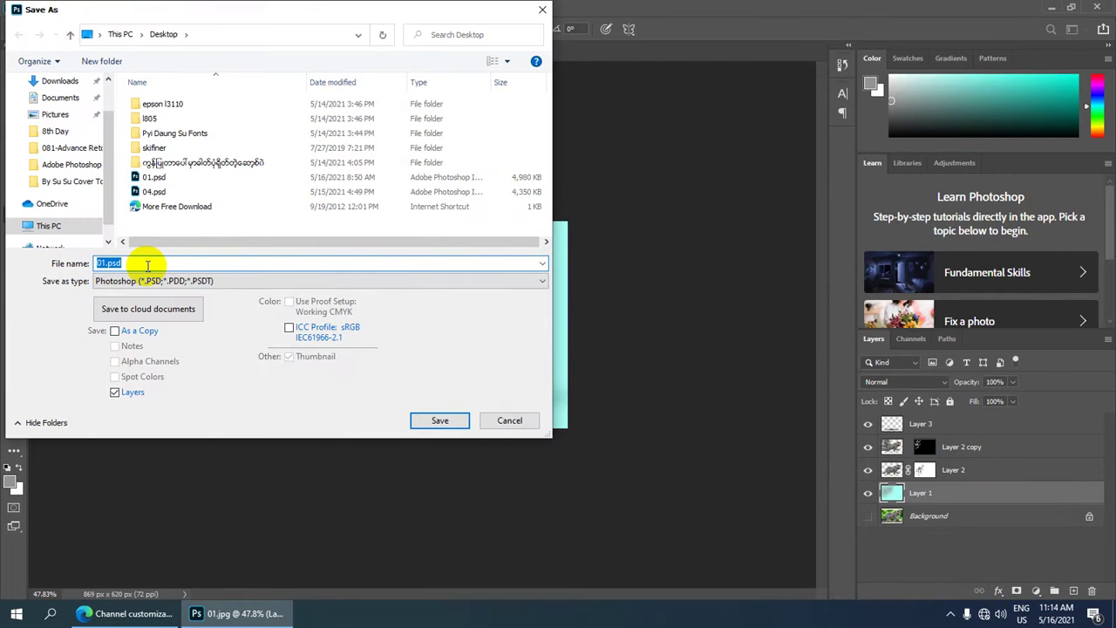
{"action": "left_click", "coordinate": [199, 281]}
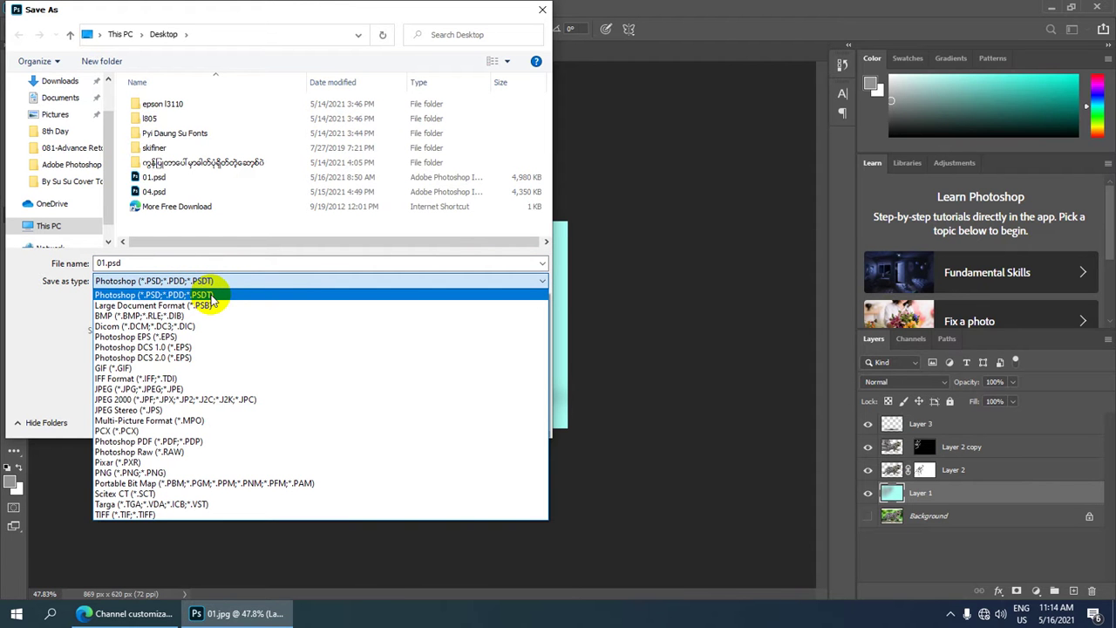
{"action": "left_click", "coordinate": [212, 389]}
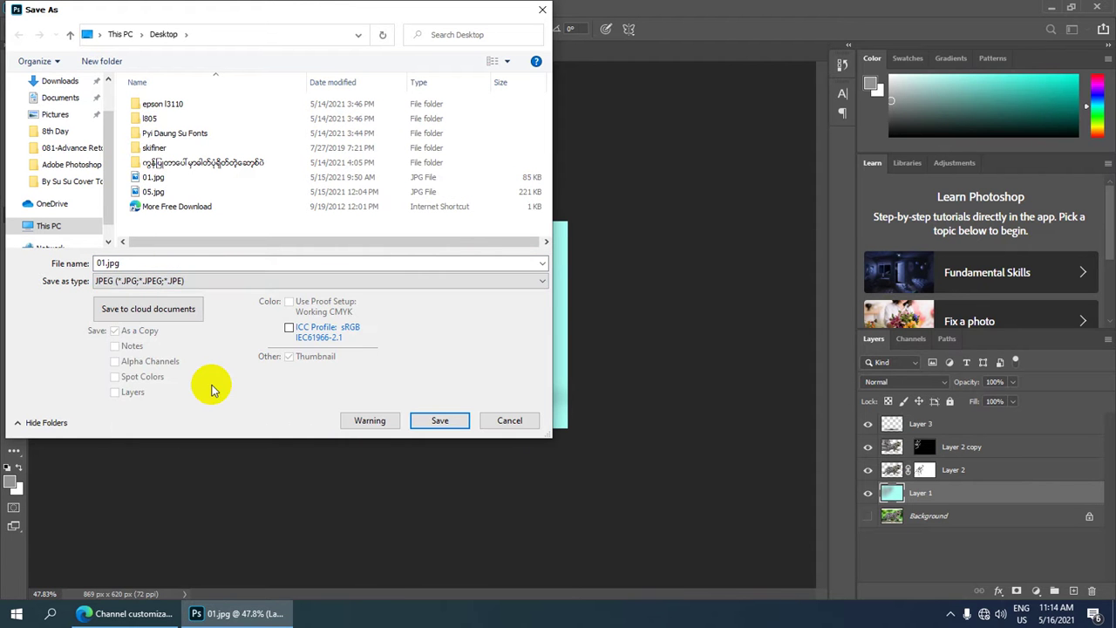
Save the image to the Desktop as 'manipulation' at maximum JPEG quality 12.
{"action": "double_click", "coordinate": [172, 262]}
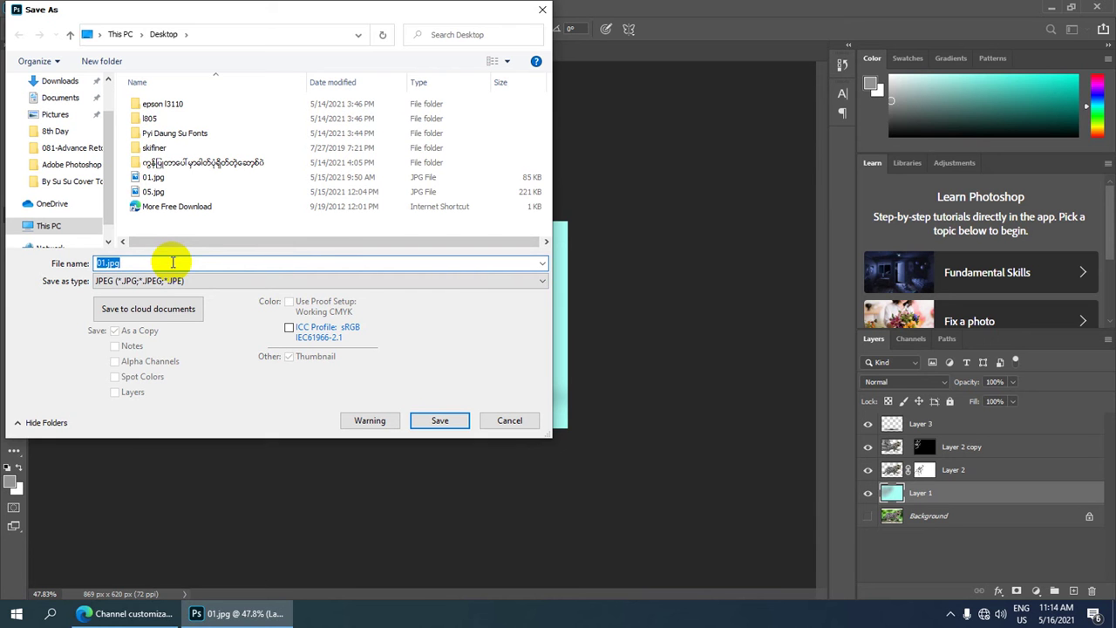
{"action": "type", "text": "manipulation"}
{"action": "left_click", "coordinate": [450, 423]}
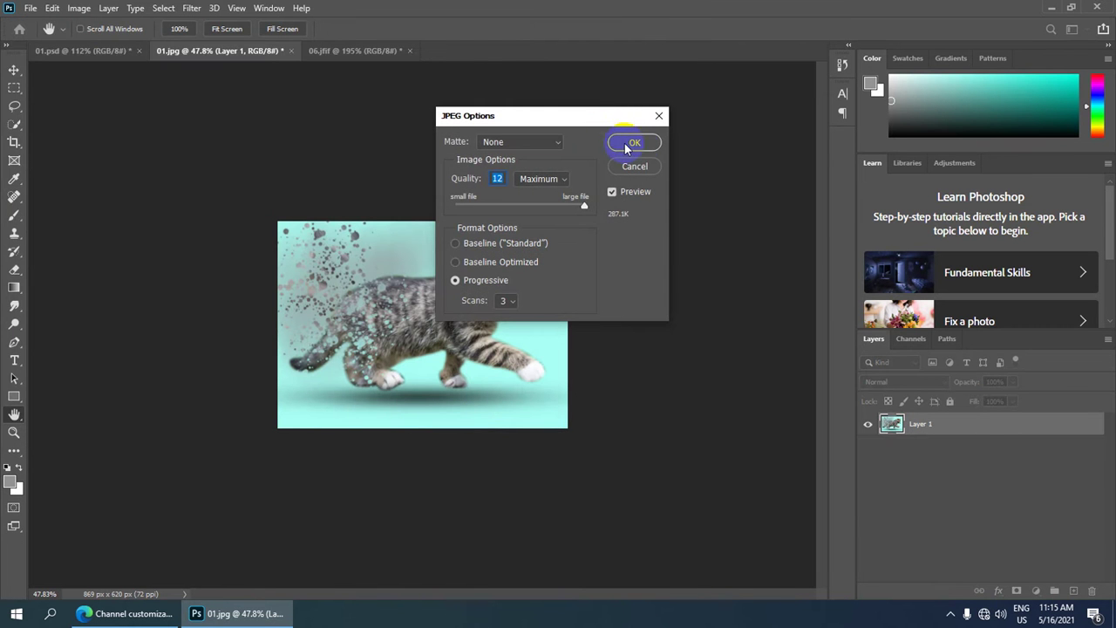
{"action": "left_click", "coordinate": [636, 143]}
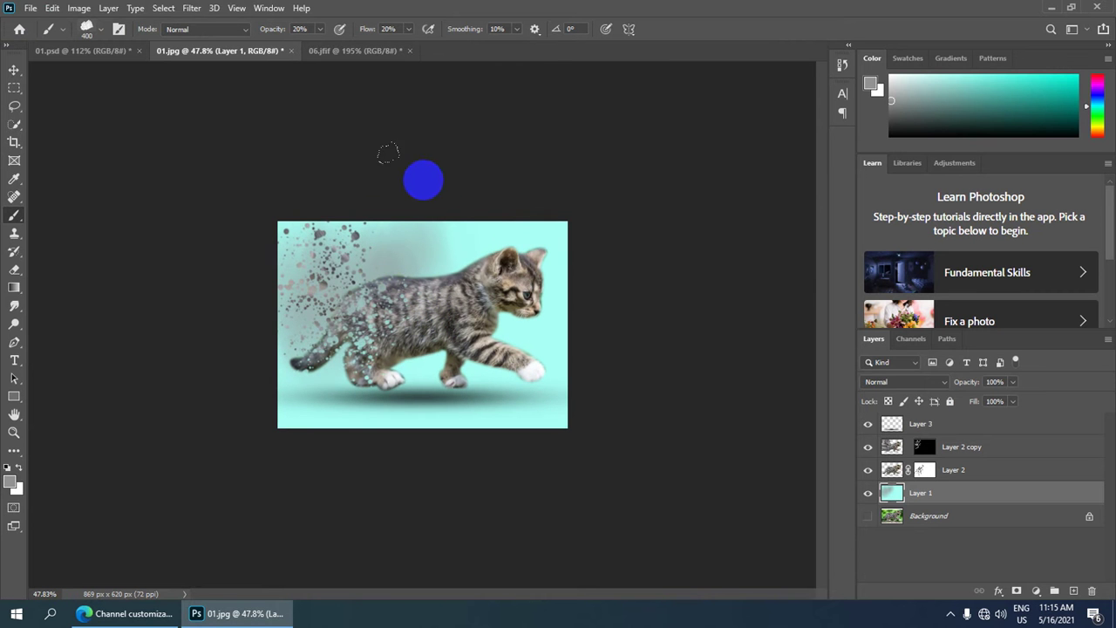
{"action": "scroll", "coordinate": [515, 288], "scroll_direction": "down", "scroll_amount": 1}
{"action": "scroll", "coordinate": [441, 241], "scroll_direction": "up", "scroll_amount": 2}
{"action": "scroll", "coordinate": [309, 179], "scroll_direction": "down", "scroll_amount": 1}
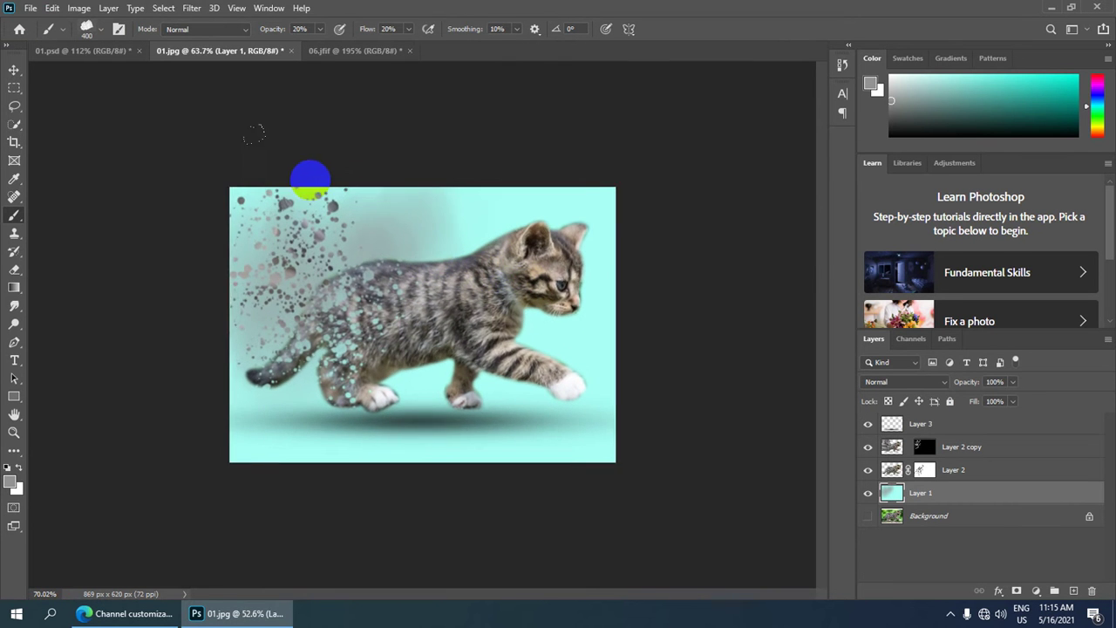
{"action": "scroll", "coordinate": [157, 105], "scroll_direction": "up", "scroll_amount": 1}
{"action": "scroll", "coordinate": [177, 138], "scroll_direction": "up", "scroll_amount": 1}
{"action": "scroll", "coordinate": [340, 224], "scroll_direction": "up", "scroll_amount": 1}
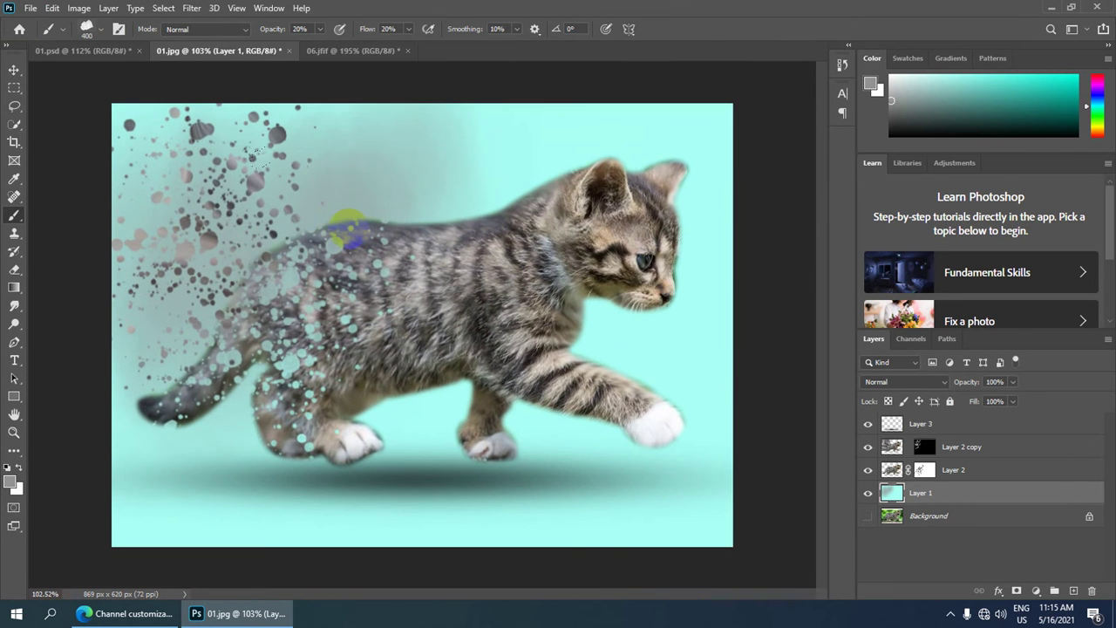